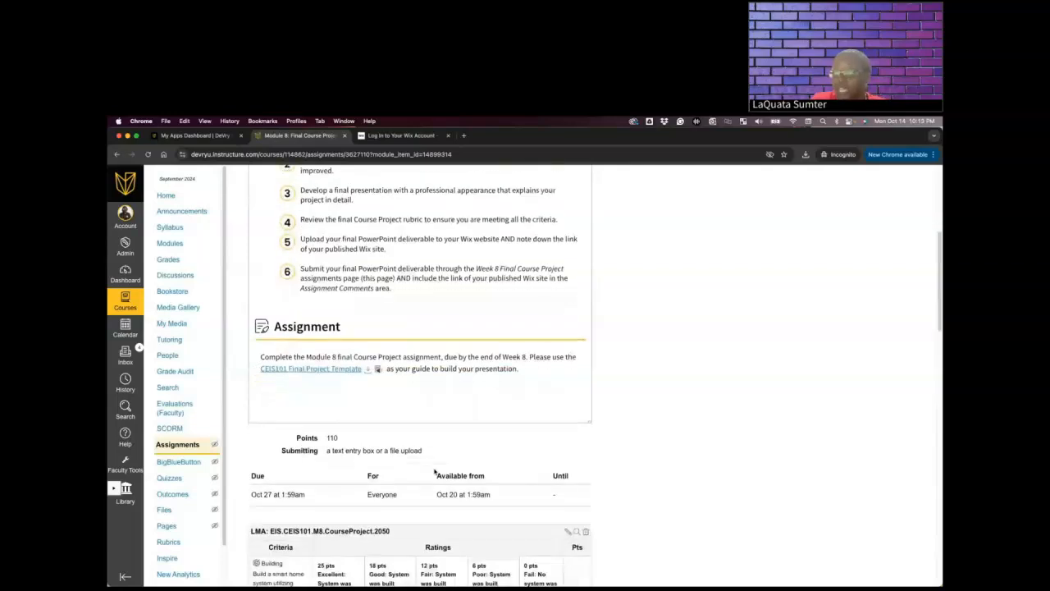
# Review the Module 8 Final Course Project instructions and grading rubric criteria
pyautogui.scroll(-6, 435, 471)
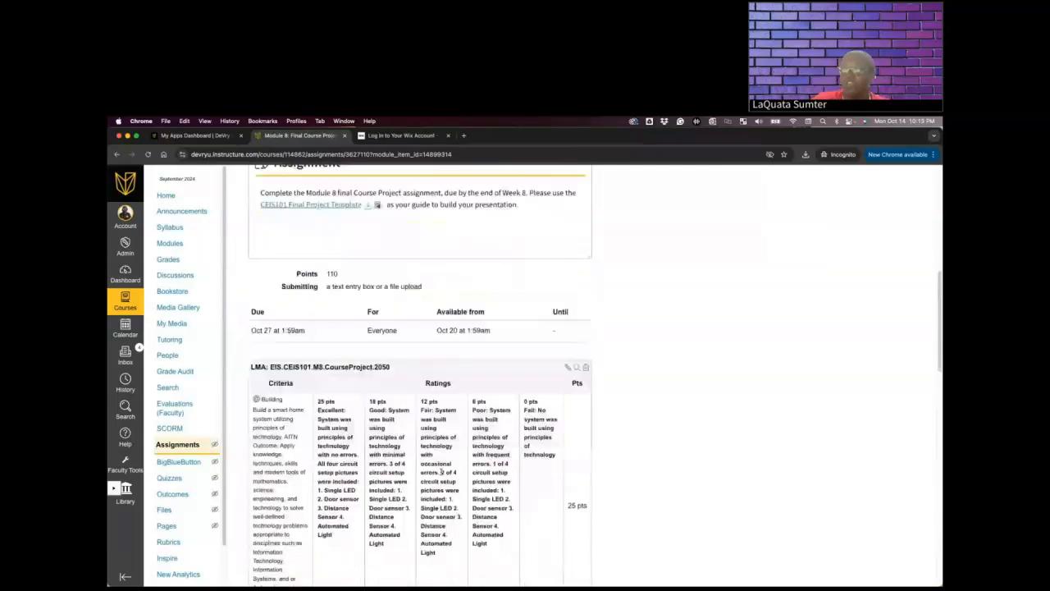
pyautogui.scroll(-4, 443, 474)
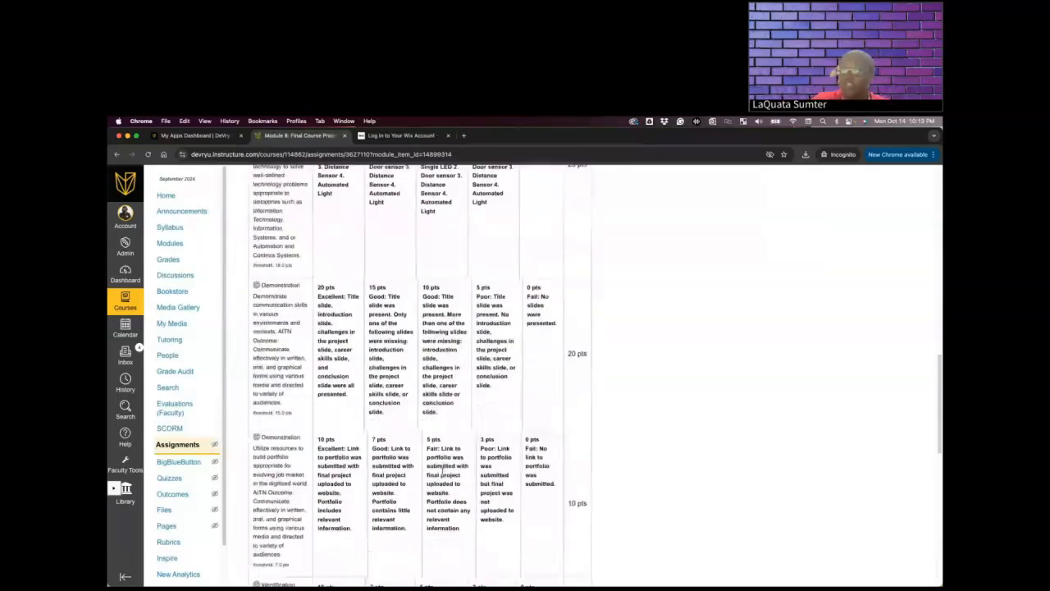
pyautogui.scroll(-7, 441, 474)
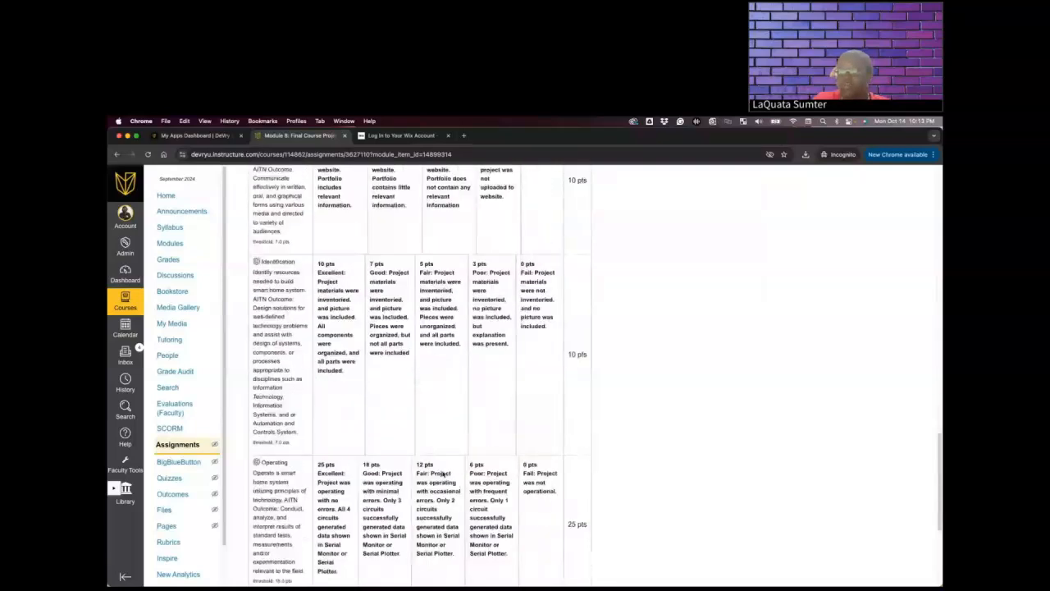
pyautogui.scroll(15, 441, 473)
pyautogui.scroll(5, 443, 471)
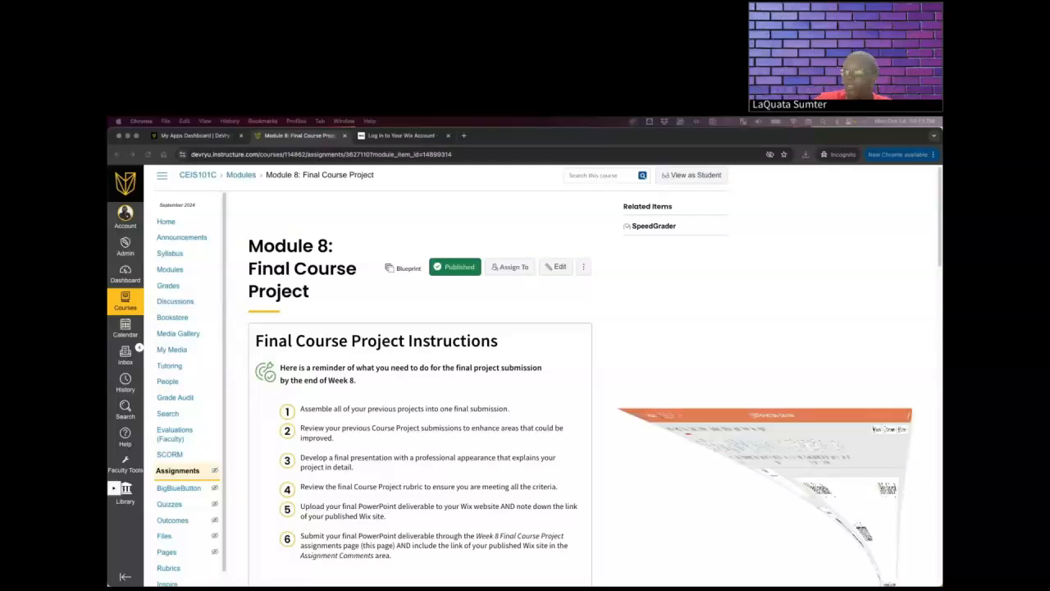
pyautogui.scroll(-5, 164, 308)
pyautogui.click(164, 544)
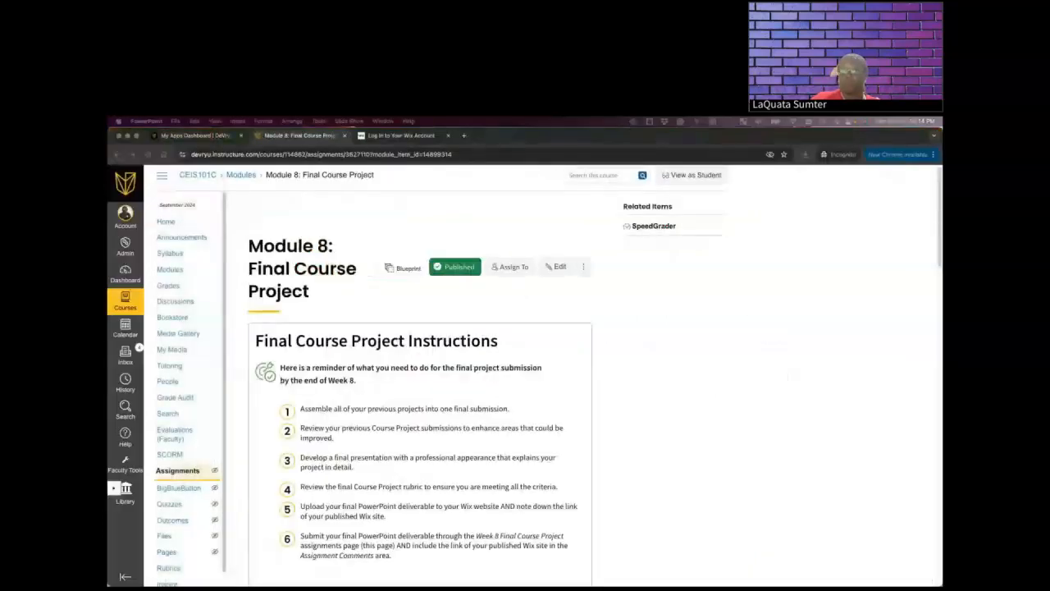
# Return to the Wix home page and open the Get Started sign-up form
pyautogui.click(380, 139)
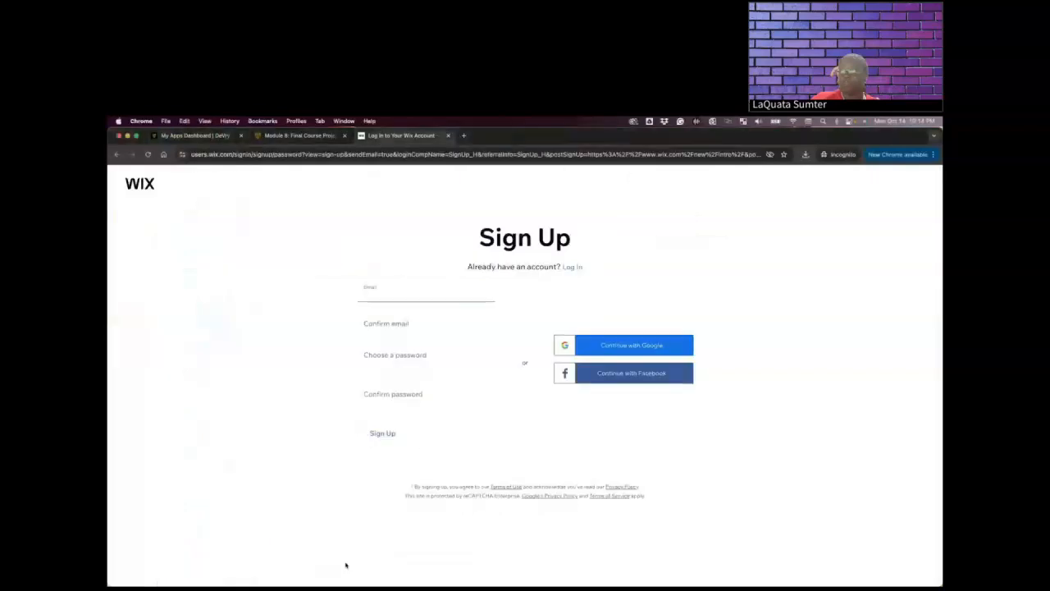
pyautogui.click(116, 153)
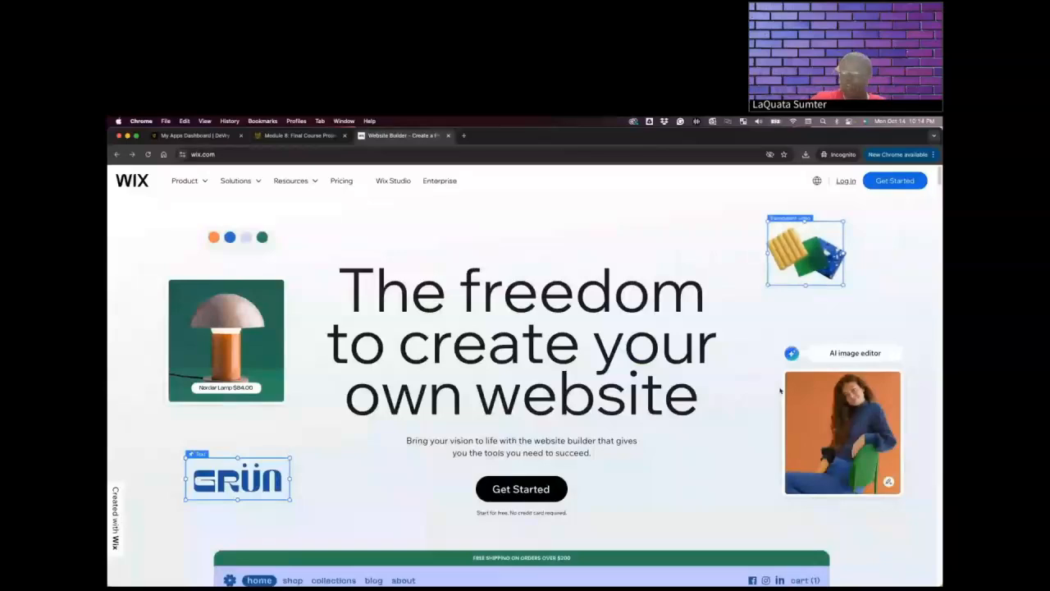
pyautogui.click(897, 180)
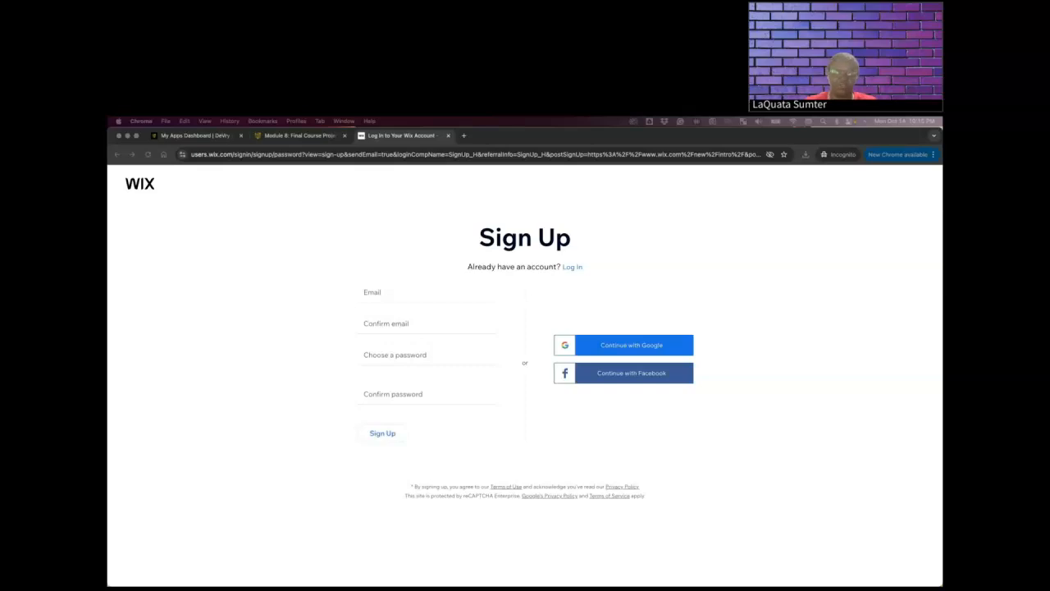
# Enter the account holder's school e-mail address in the Wix sign-up form
pyautogui.click(384, 293)
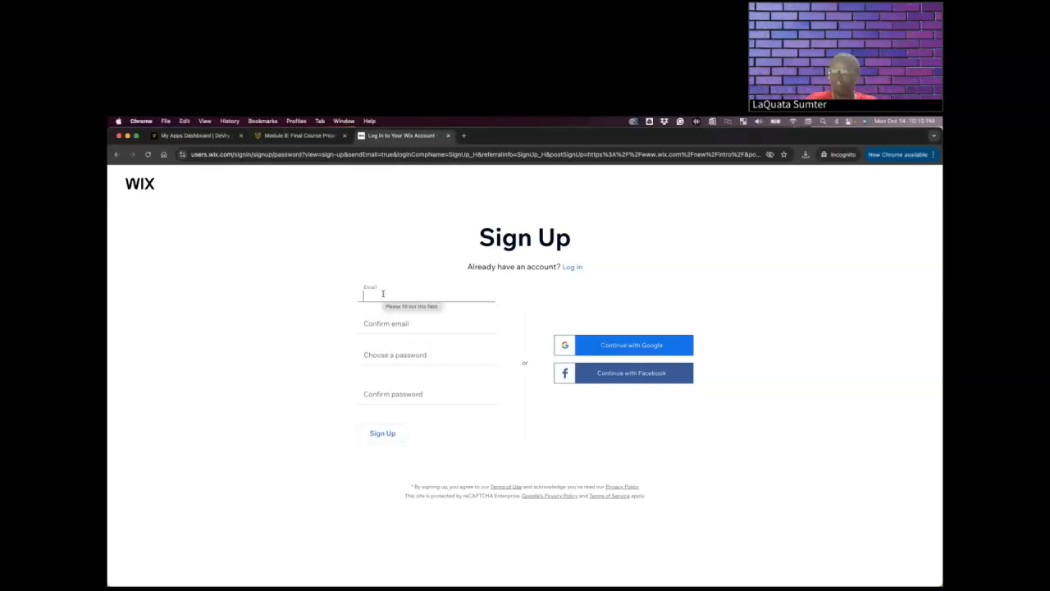
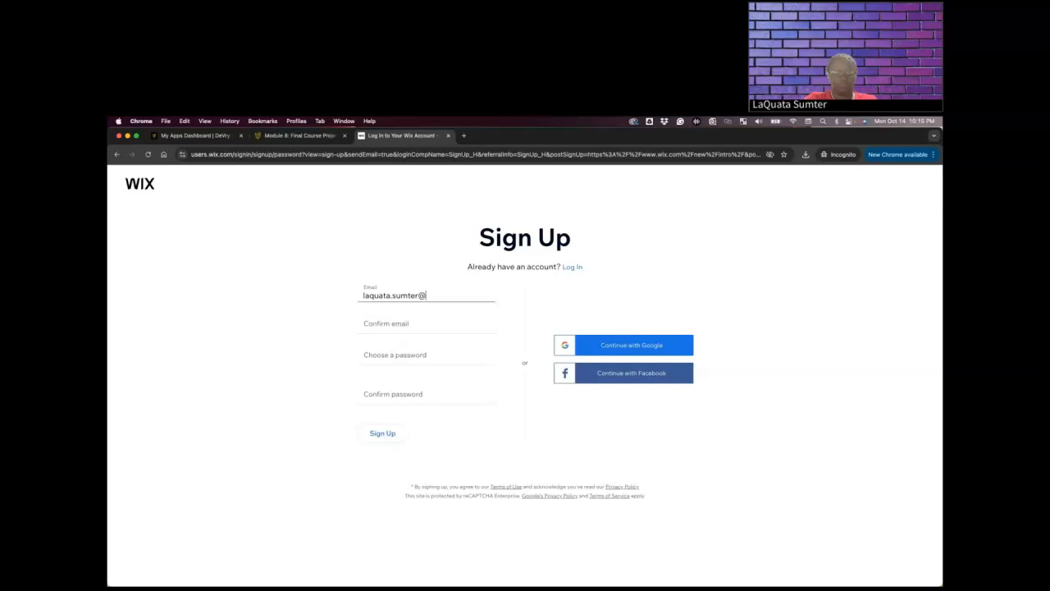
# Repeat the same e-mail address in the Confirm email field
pyautogui.press('Tab')
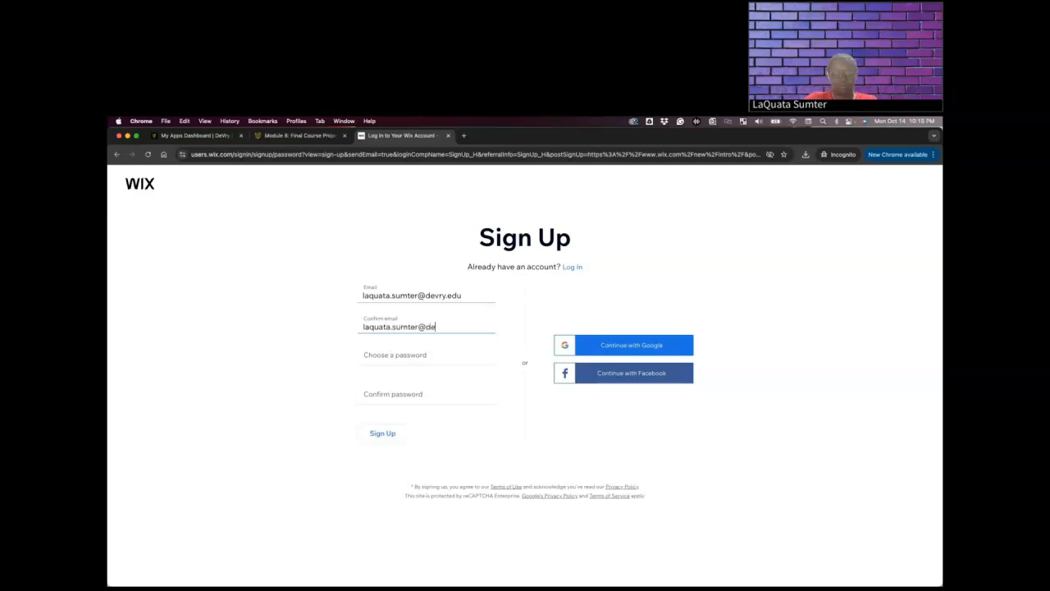
pyautogui.press('Tab')
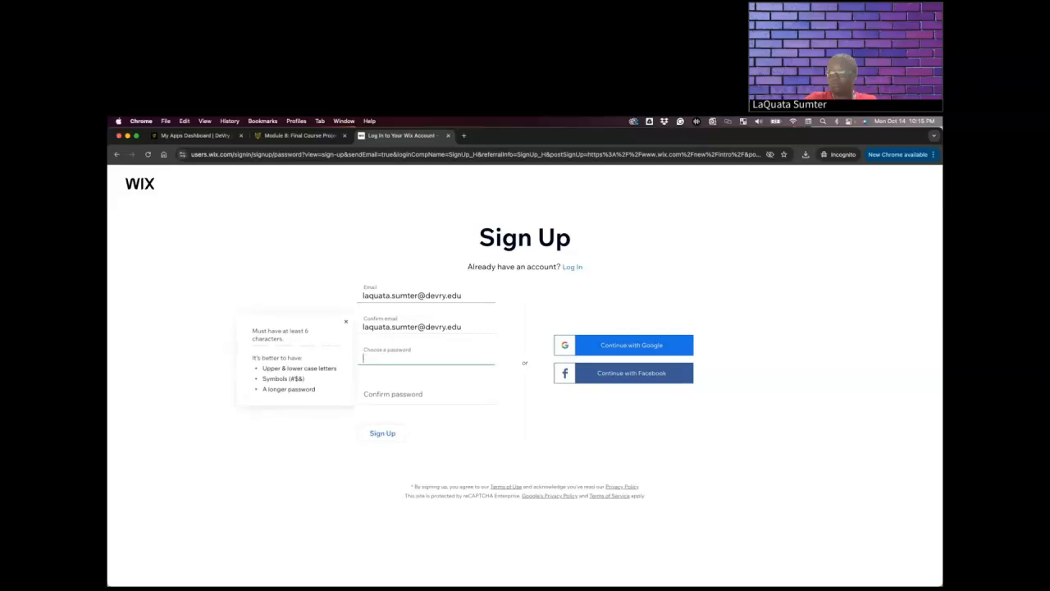
# Enter a new account password and repeat it in the Confirm password field
pyautogui.write('••••••••••')
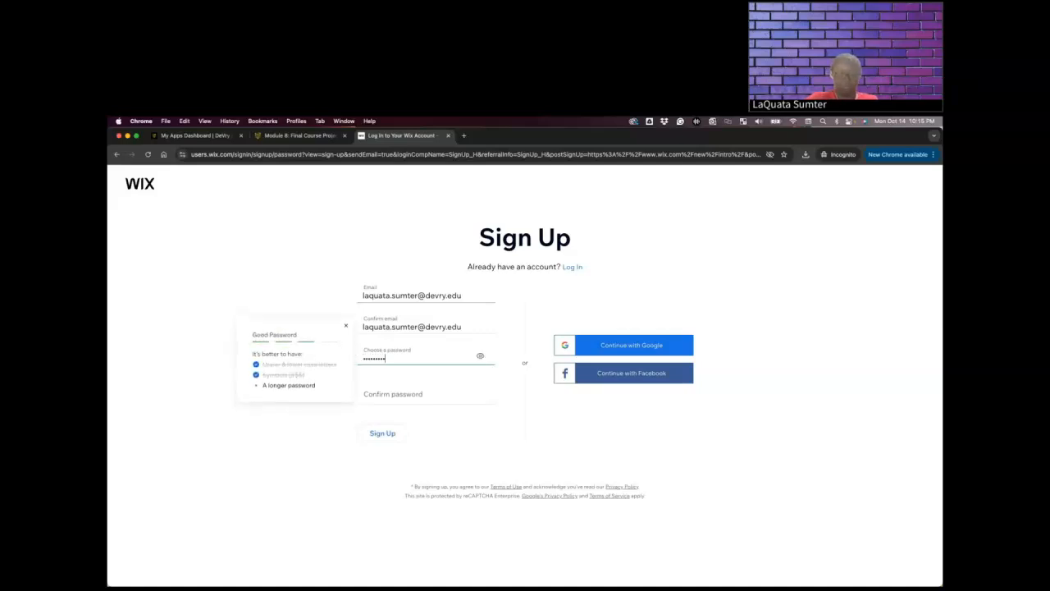
pyautogui.press('Tab')
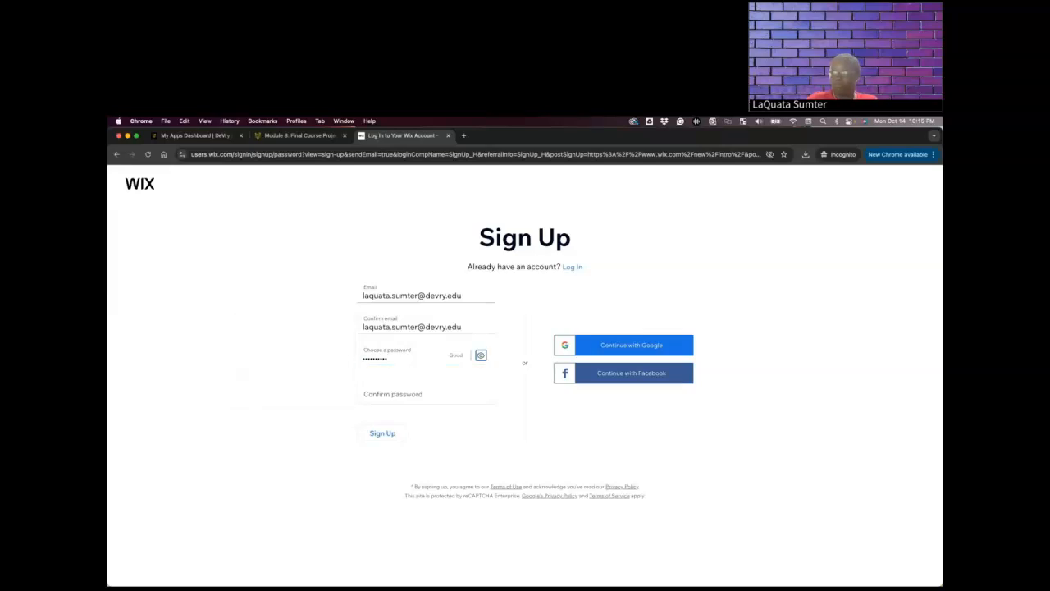
pyautogui.press('Tab')
pyautogui.write('••••••••••')
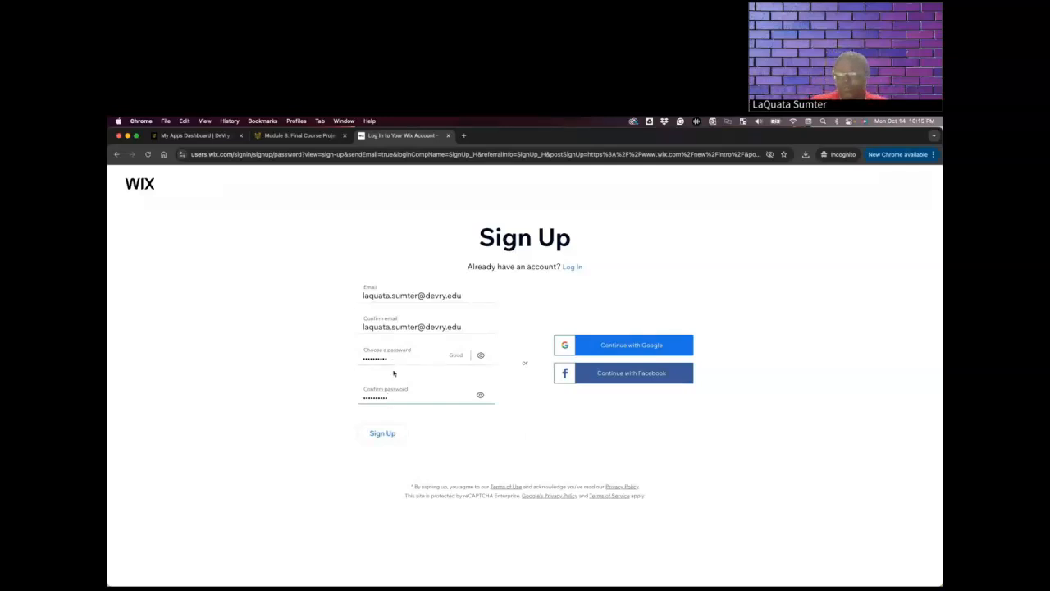
# Submit the sign-up form and complete the reCAPTCHA challenge by selecting all squares with stairs
pyautogui.click(383, 432)
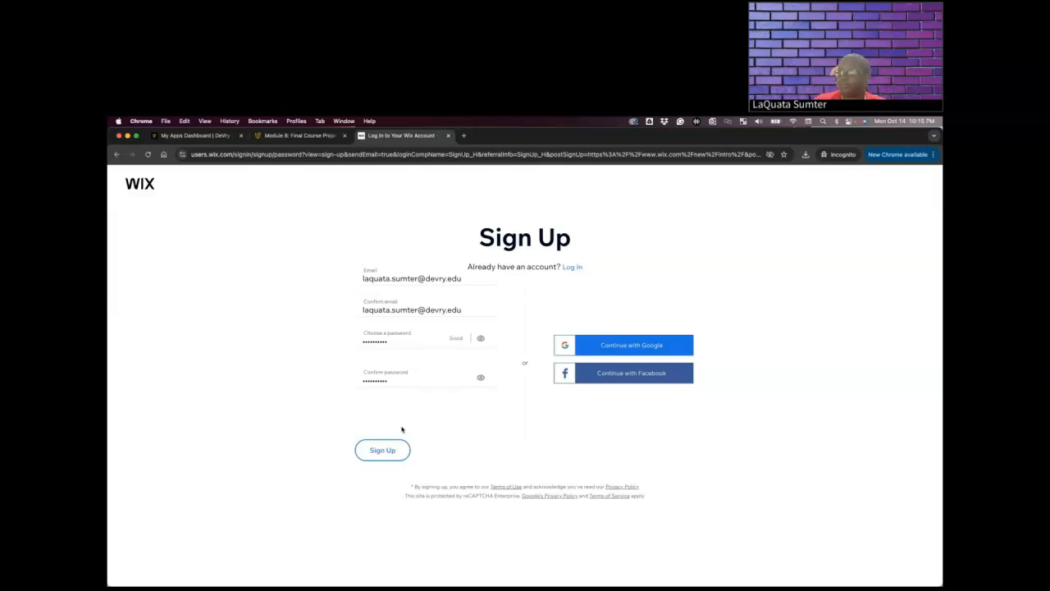
pyautogui.click(381, 444)
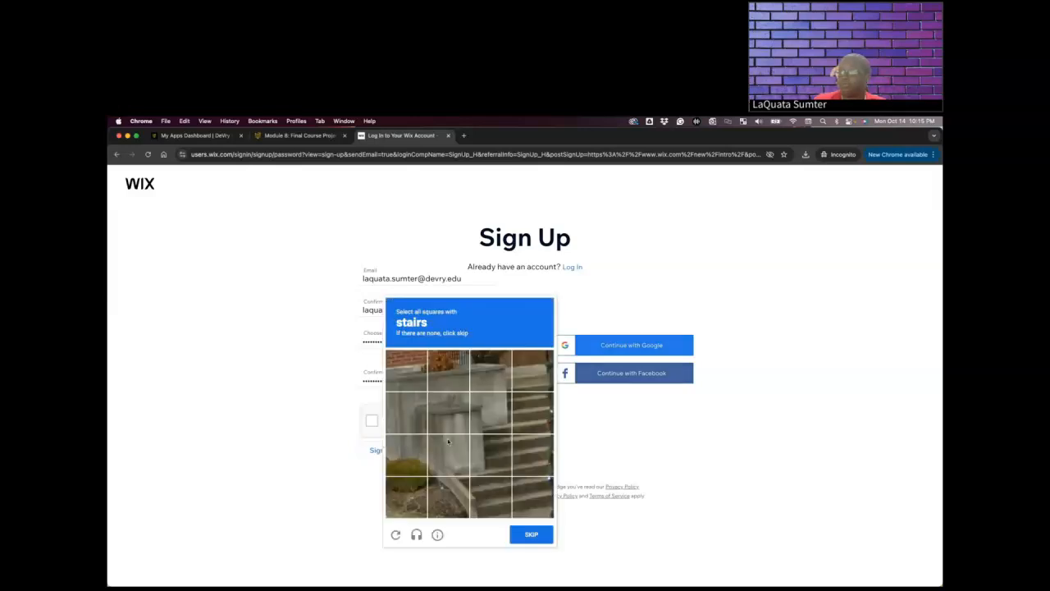
pyautogui.click(533, 454)
pyautogui.click(532, 412)
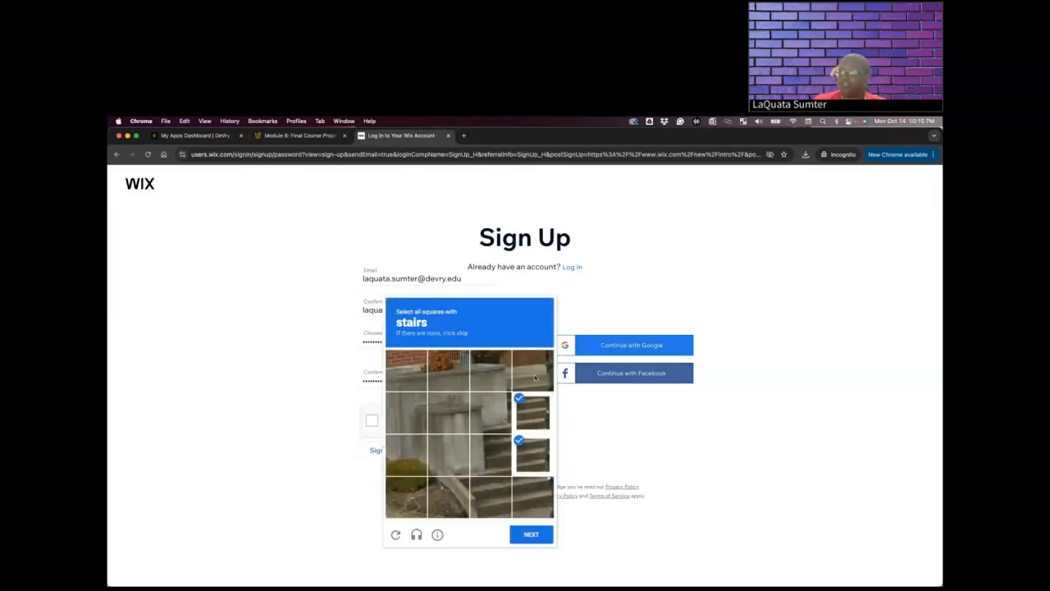
pyautogui.click(533, 371)
pyautogui.click(497, 458)
pyautogui.click(533, 496)
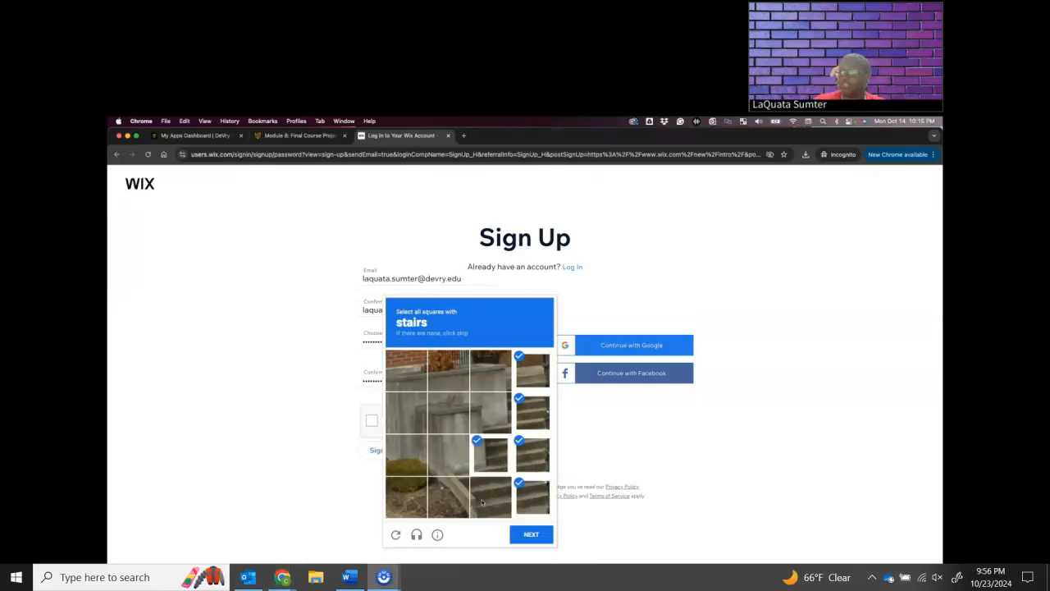
pyautogui.click(483, 502)
pyautogui.click(532, 534)
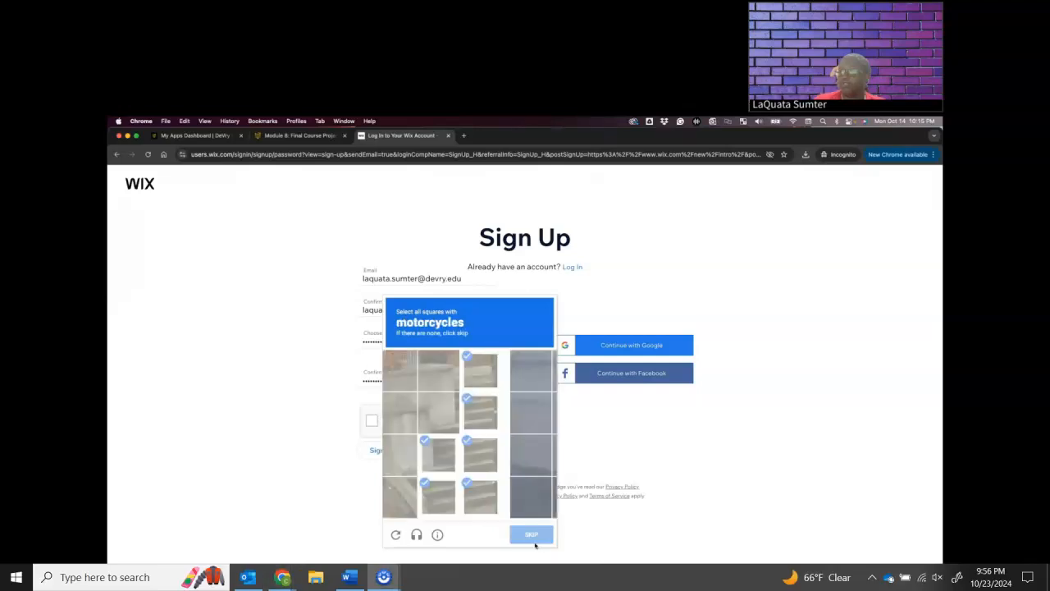
# Select the motorcycle squares, verify the reCAPTCHA and submit the sign-up form again
pyautogui.click(491, 455)
pyautogui.click(491, 496)
pyautogui.click(490, 412)
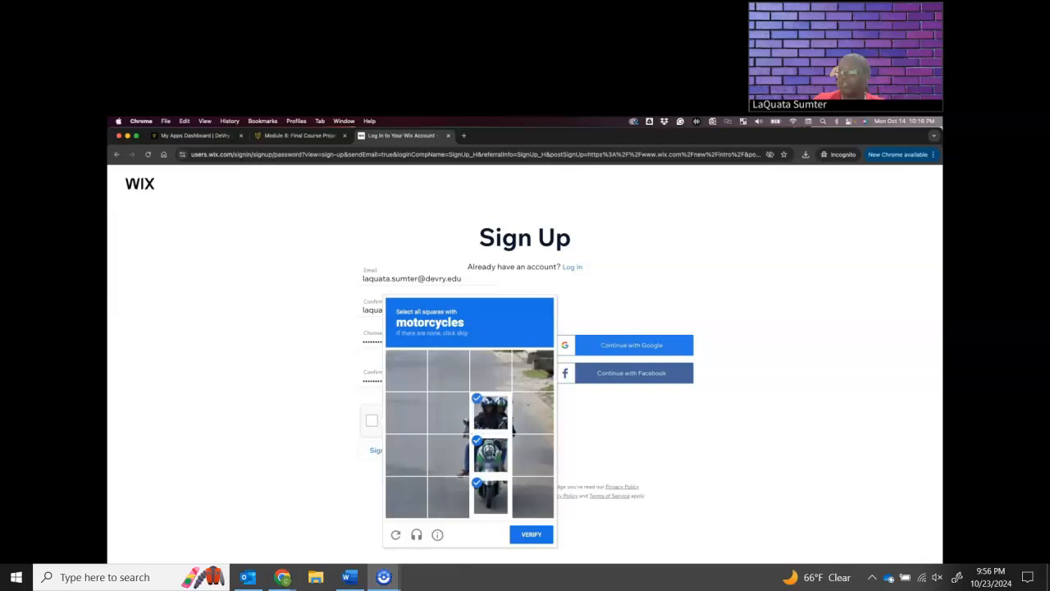
pyautogui.click(449, 454)
pyautogui.click(448, 411)
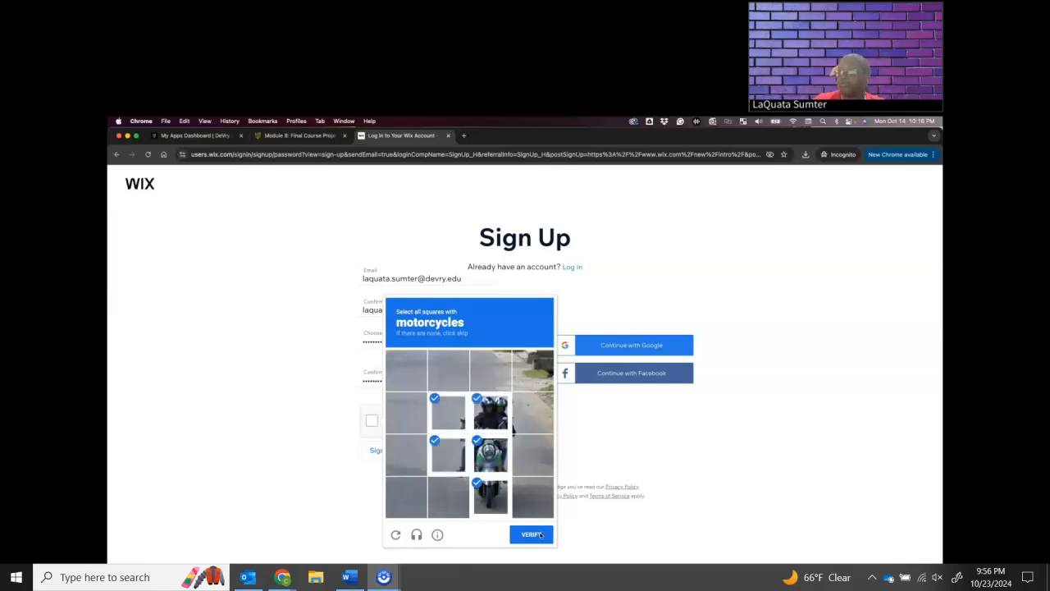
pyautogui.click(533, 535)
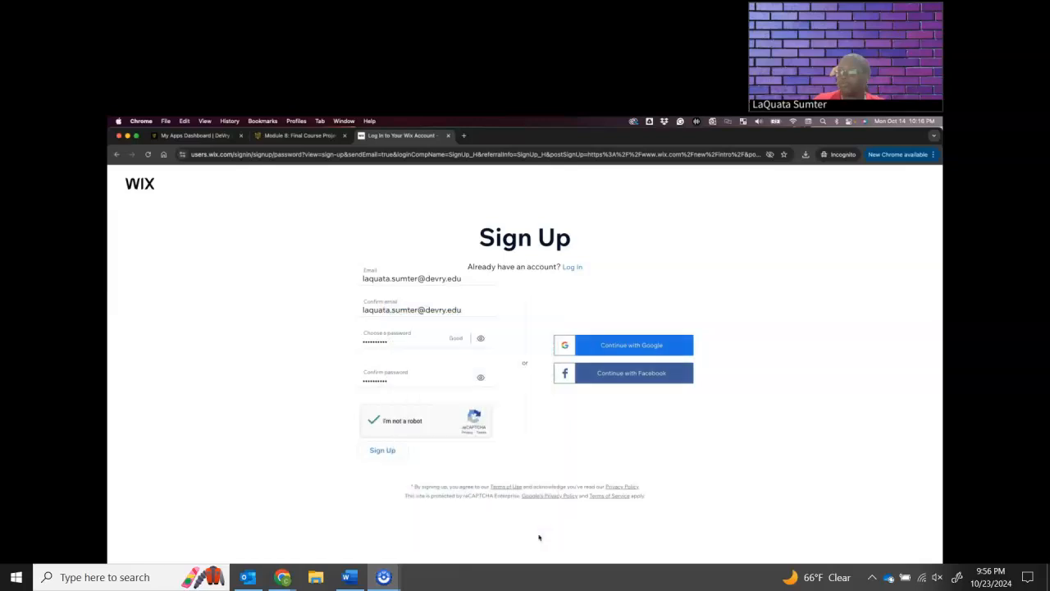
pyautogui.click(377, 452)
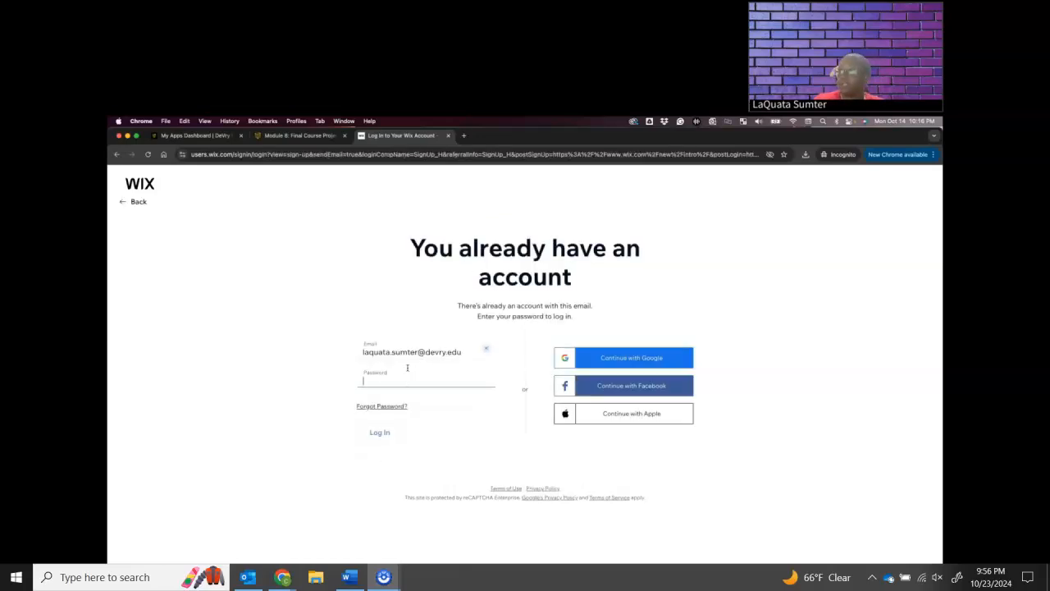
# Try to log in to the existing Wix account with the account password, re-entering it for a second attempt
pyautogui.write('********')
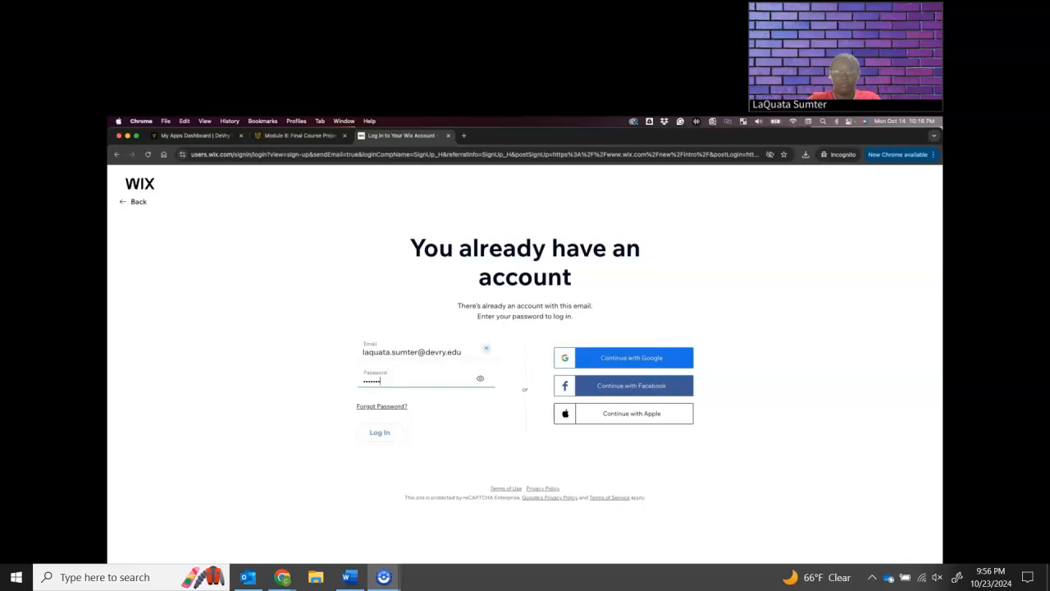
pyautogui.click(372, 437)
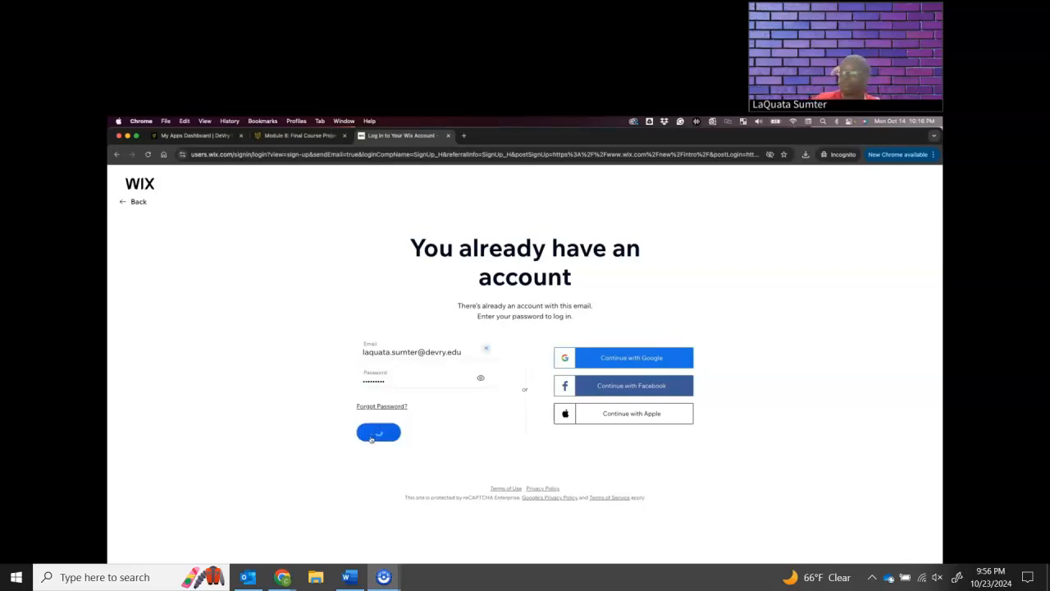
pyautogui.click(396, 378)
pyautogui.doubleClick(408, 379)
pyautogui.press('BackSpace')
pyautogui.write('••••••••••')
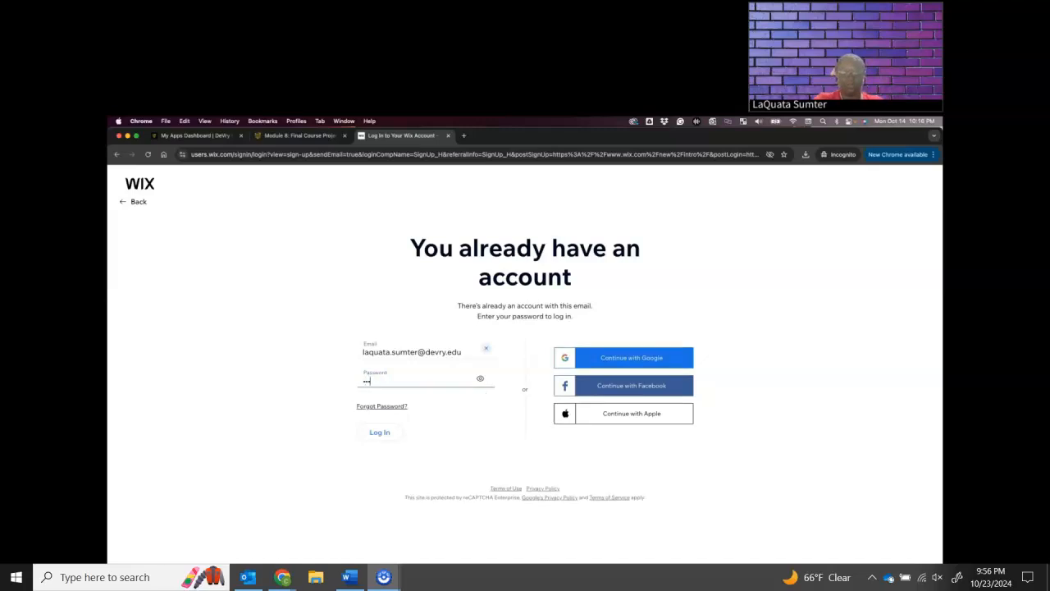
pyautogui.write('•••')
pyautogui.click(386, 436)
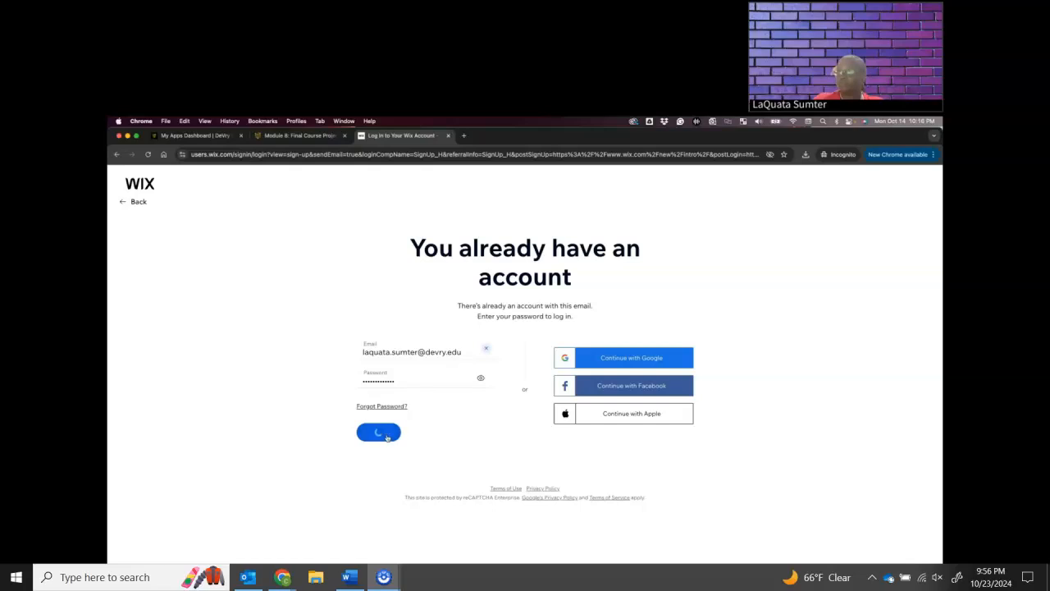
# Request a password reset link through the Forgot my password option with the account's login e-mail, and return to the login page
pyautogui.click(384, 407)
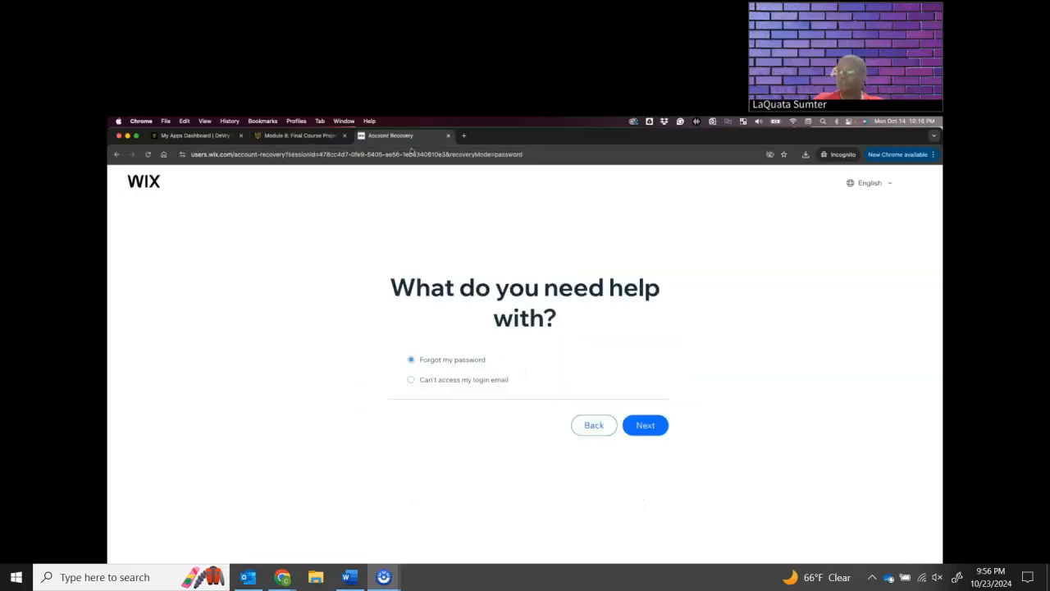
pyautogui.click(645, 425)
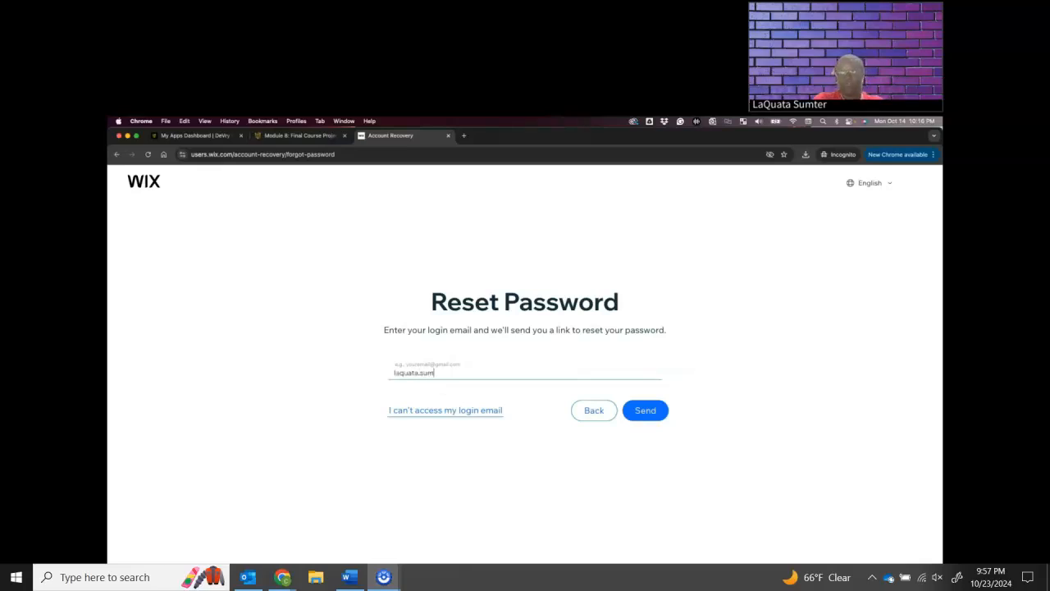
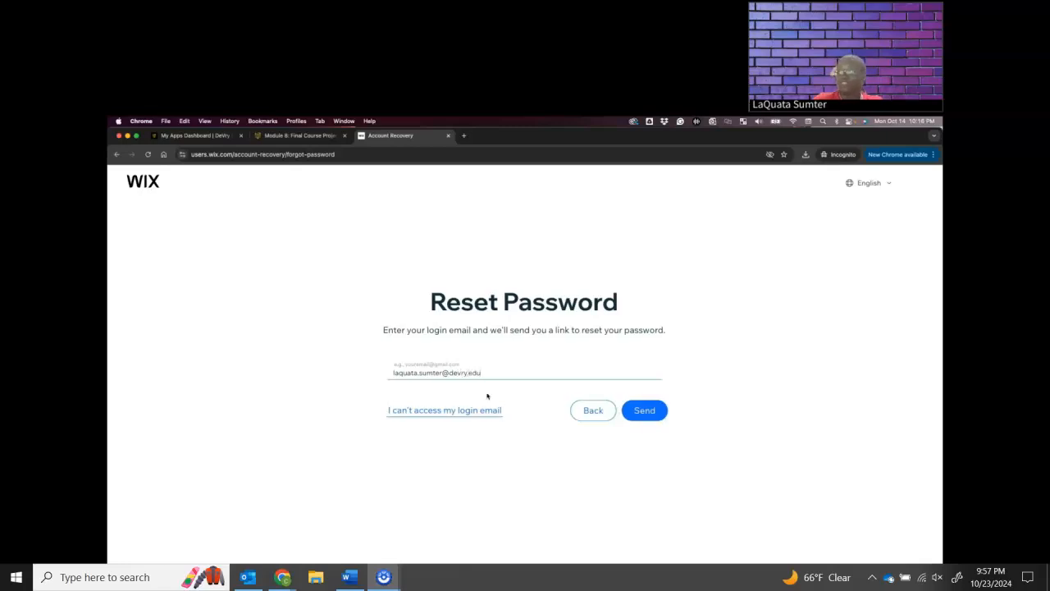
pyautogui.click(664, 411)
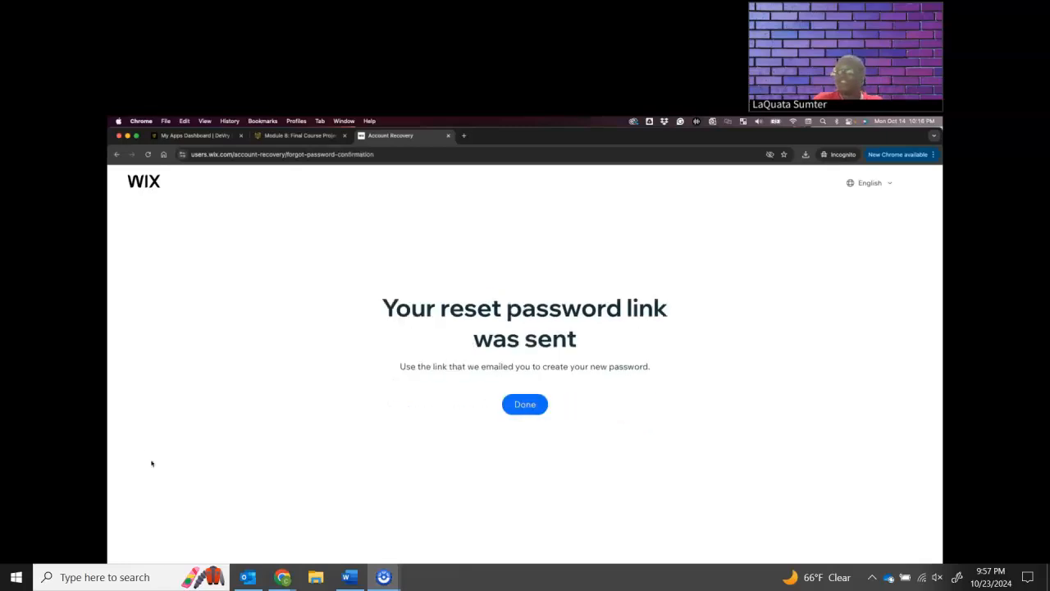
pyautogui.click(522, 403)
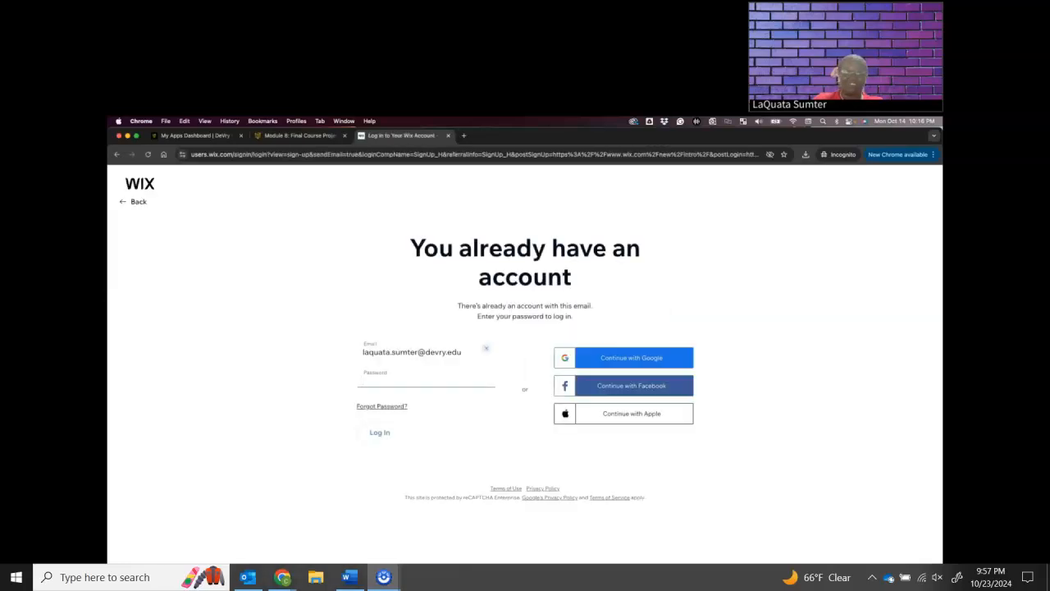
# Check the mail app, return to the Wix login page and submit the login form with the account password
pyautogui.press('super+Tab')
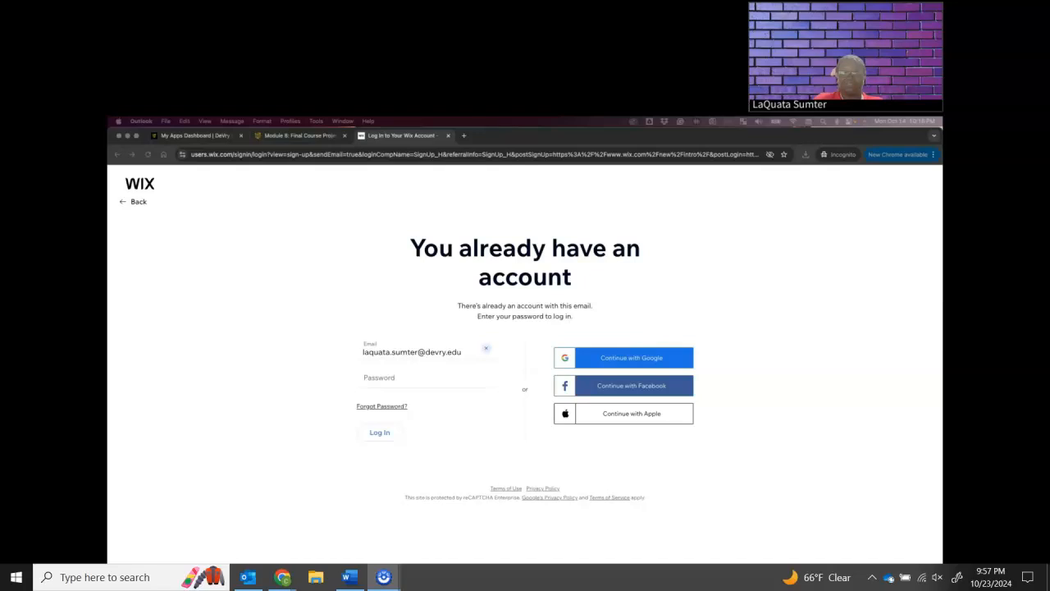
pyautogui.press('super+Tab')
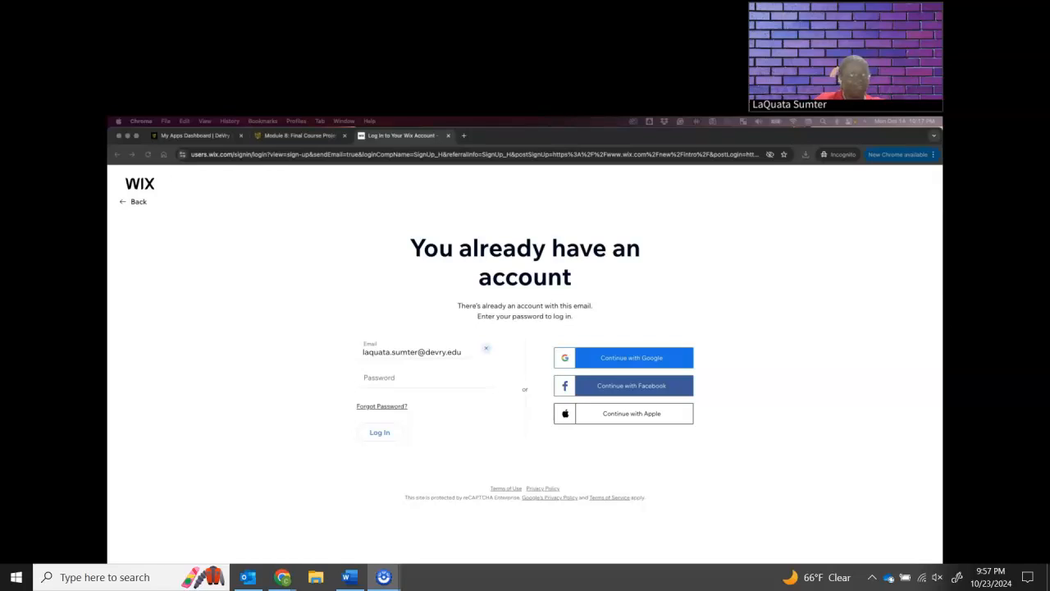
pyautogui.click(417, 379)
pyautogui.write('••••••••••')
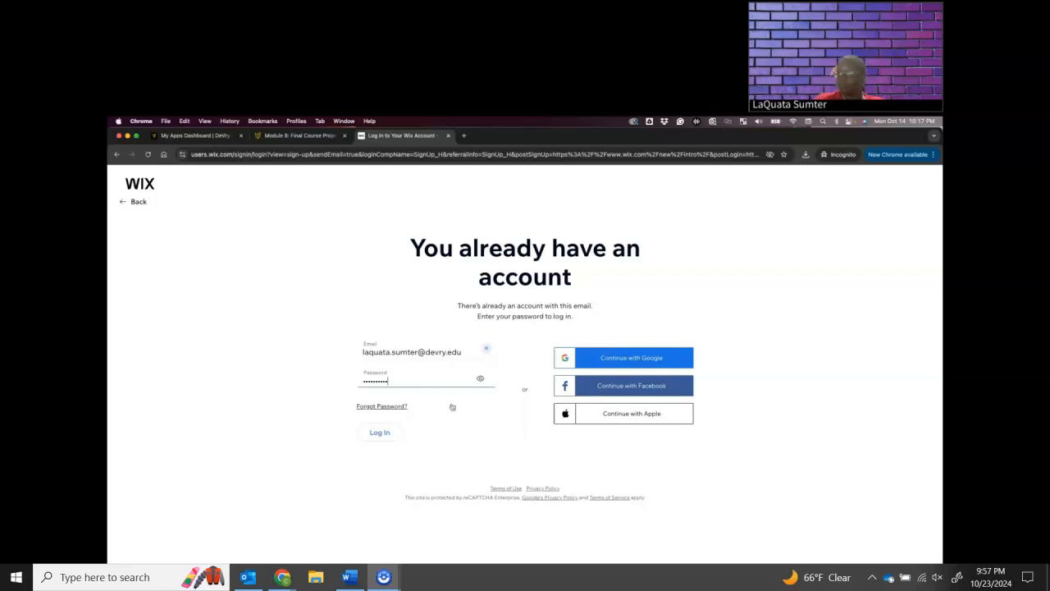
pyautogui.click(381, 432)
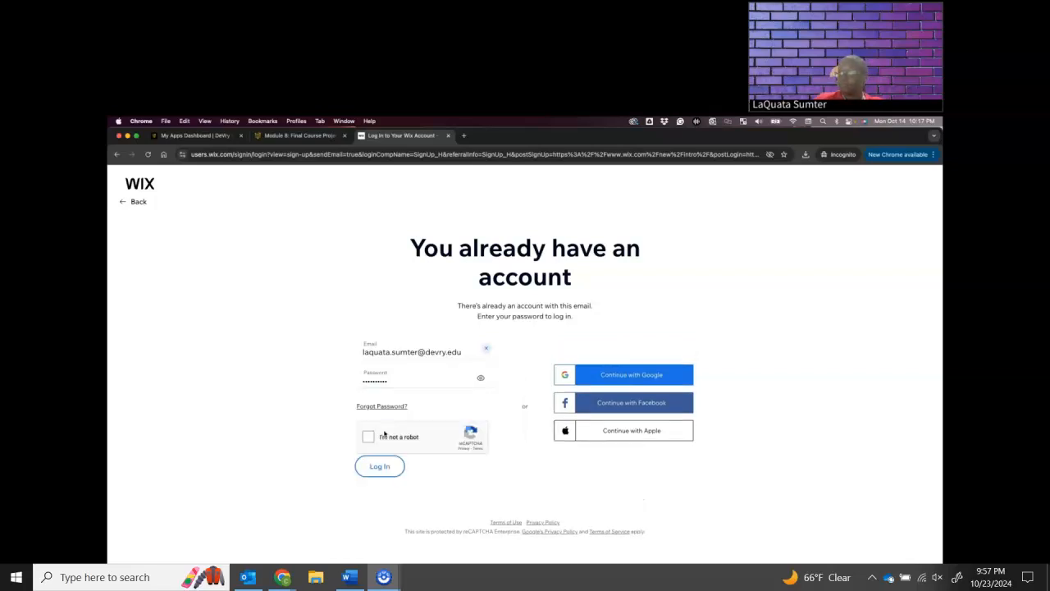
# Log in by completing the reCAPTCHA with all images showing a bus, and skip the account e-mail confirmation for now
pyautogui.click(369, 437)
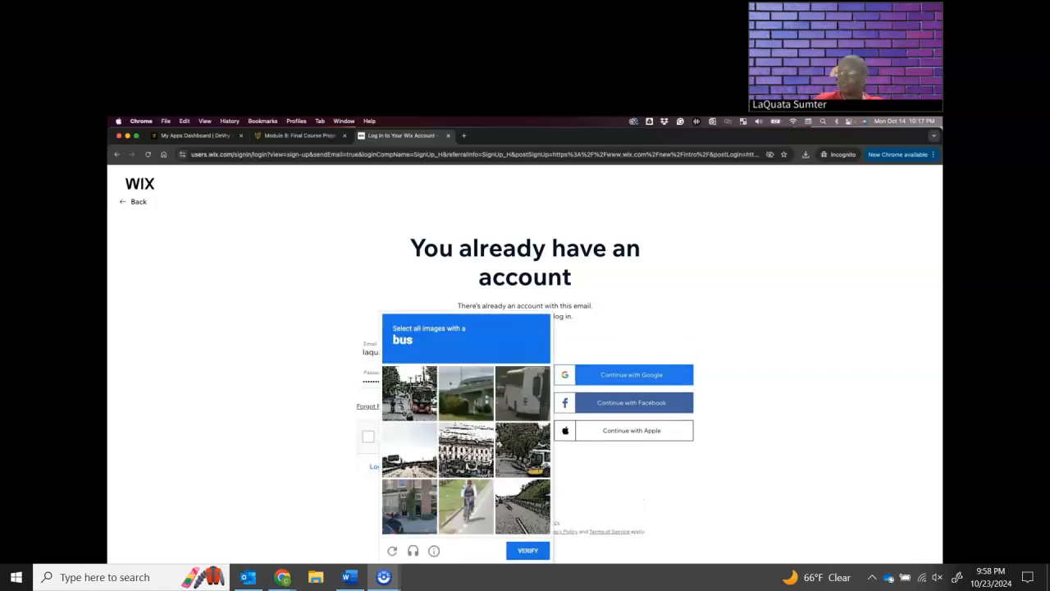
pyautogui.click(529, 401)
pyautogui.click(410, 396)
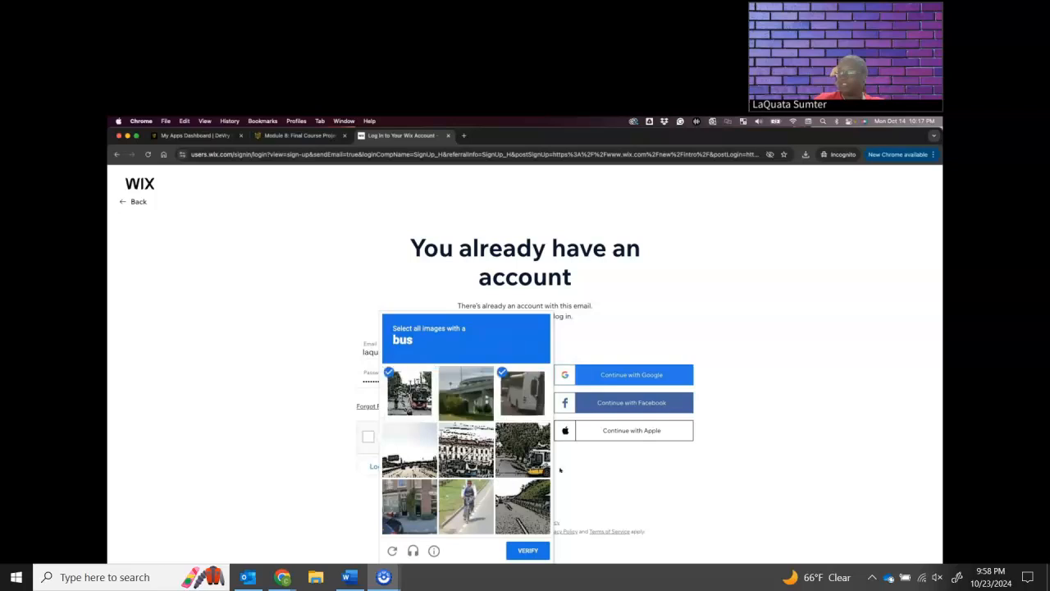
pyautogui.click(523, 449)
pyautogui.click(516, 549)
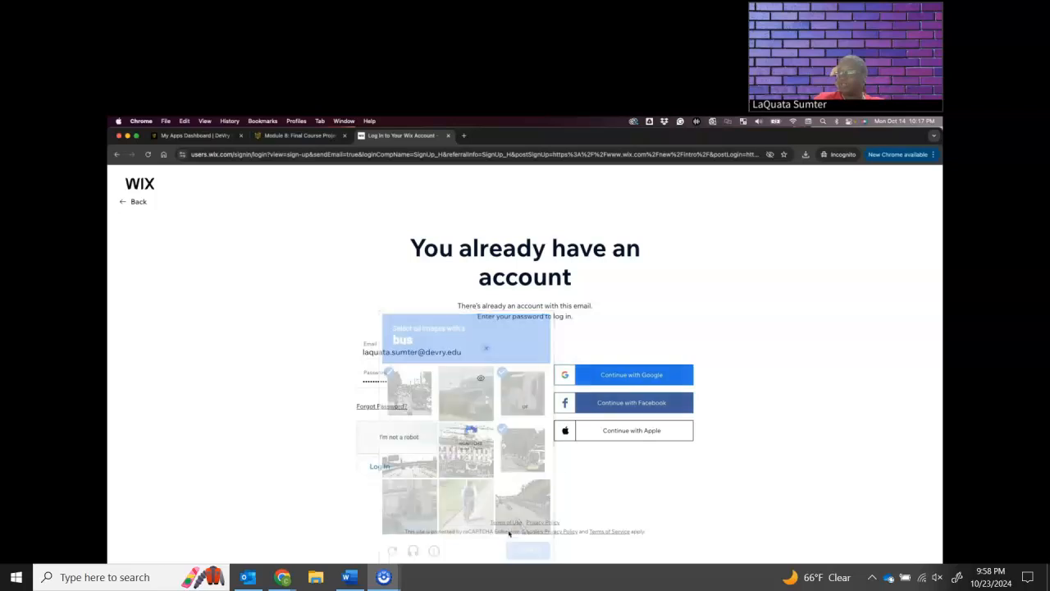
pyautogui.click(382, 466)
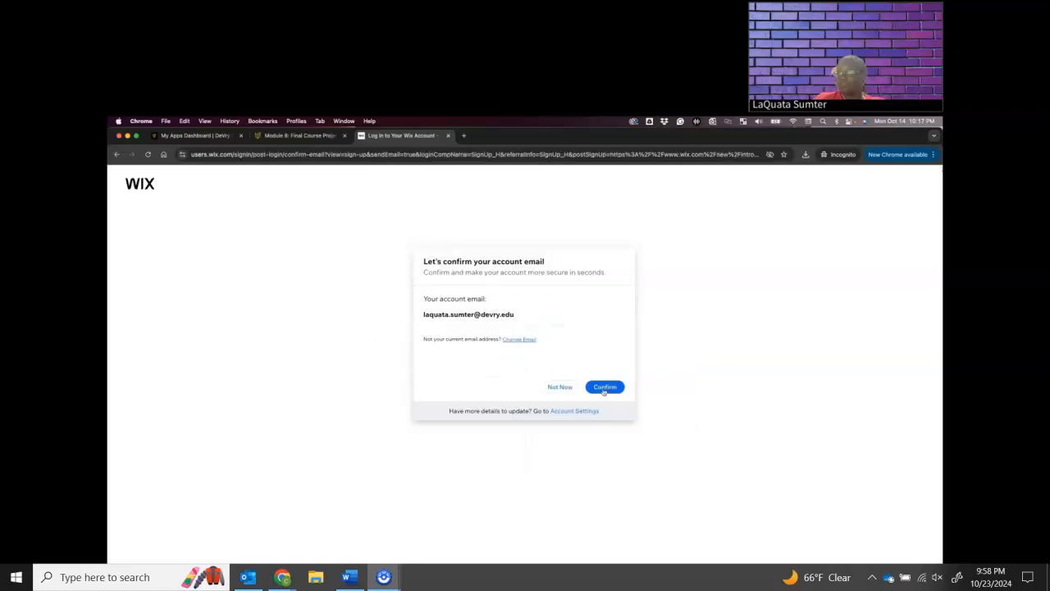
pyautogui.click(561, 386)
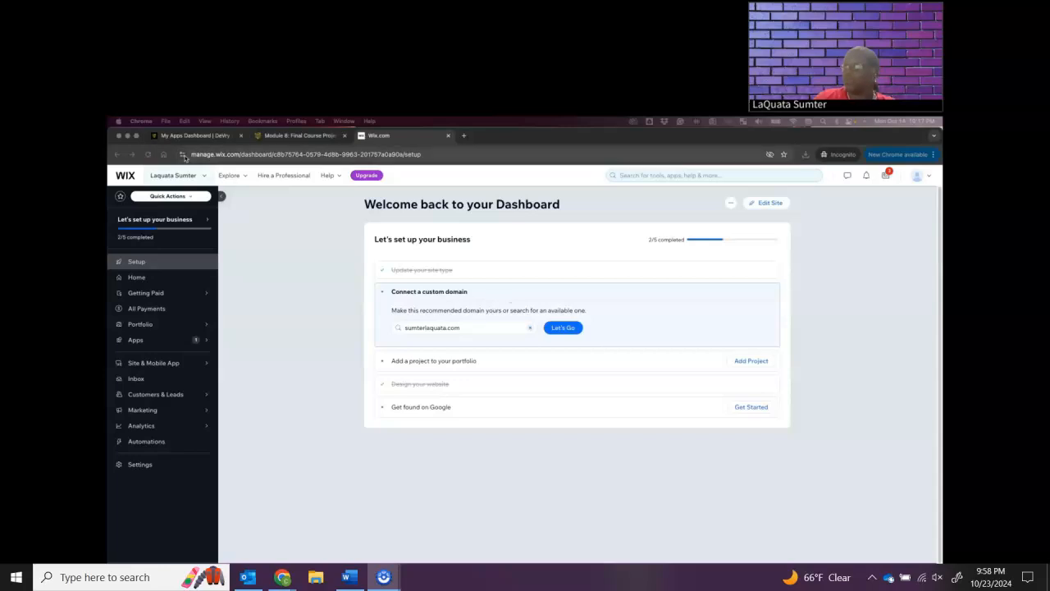
# Look over the Home and Setup pages of the existing site's dashboard and the Explore options
pyautogui.click(125, 177)
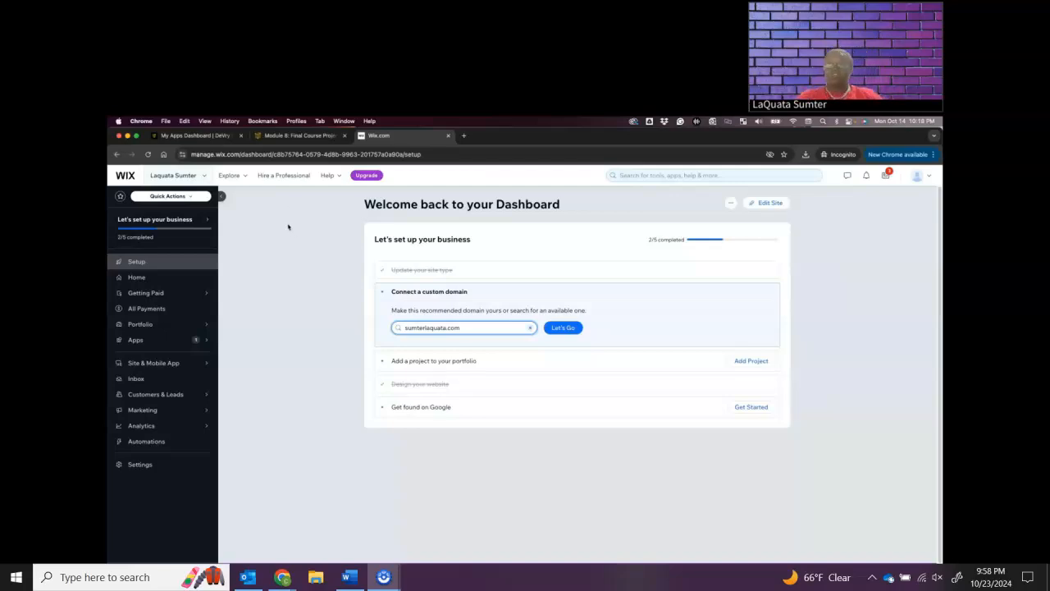
pyautogui.click(169, 277)
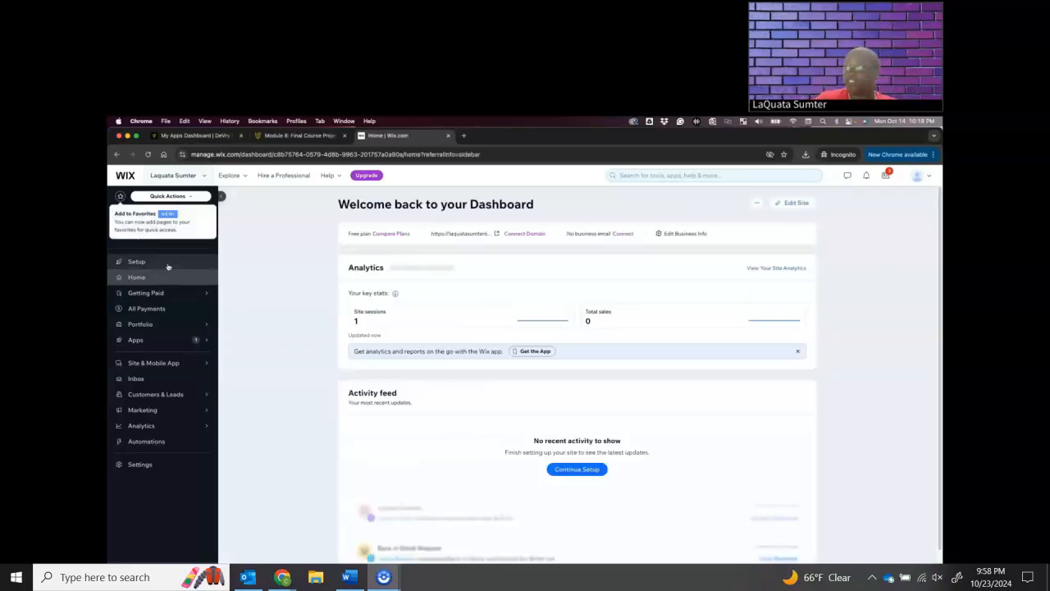
pyautogui.click(168, 264)
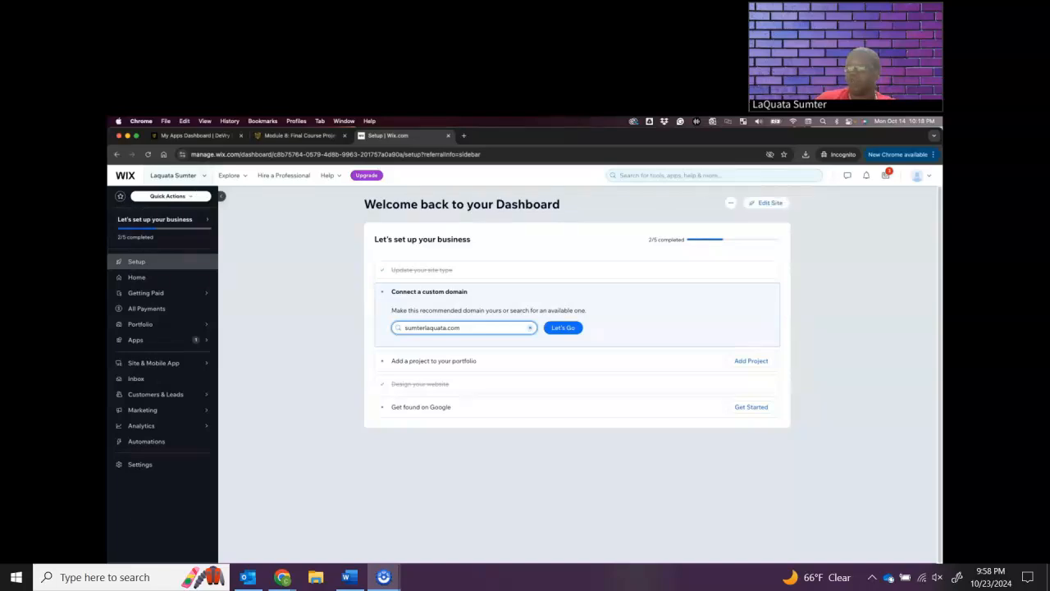
pyautogui.click(164, 277)
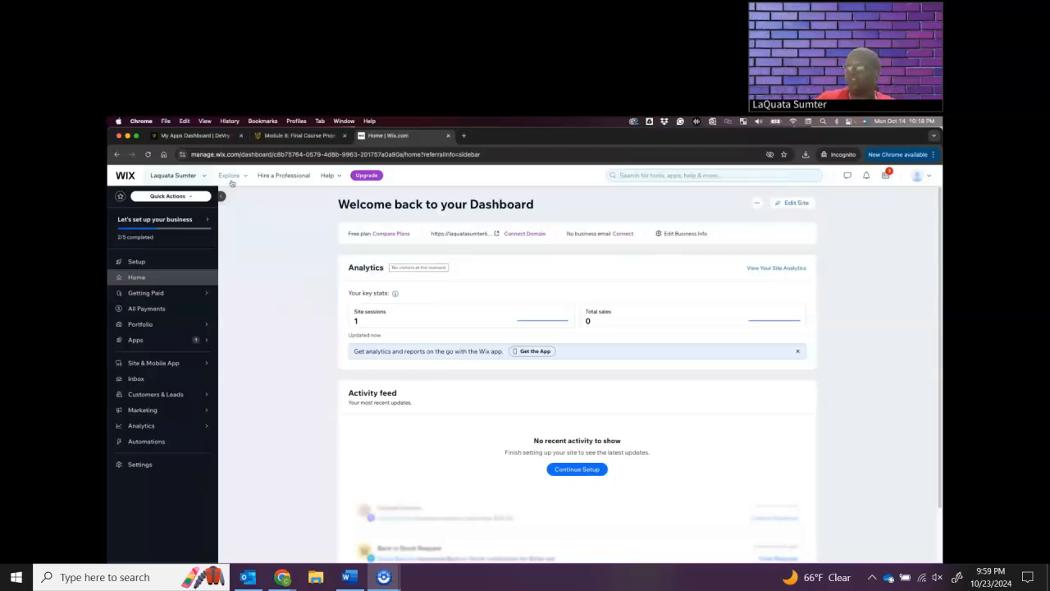
pyautogui.moveTo(232, 182)
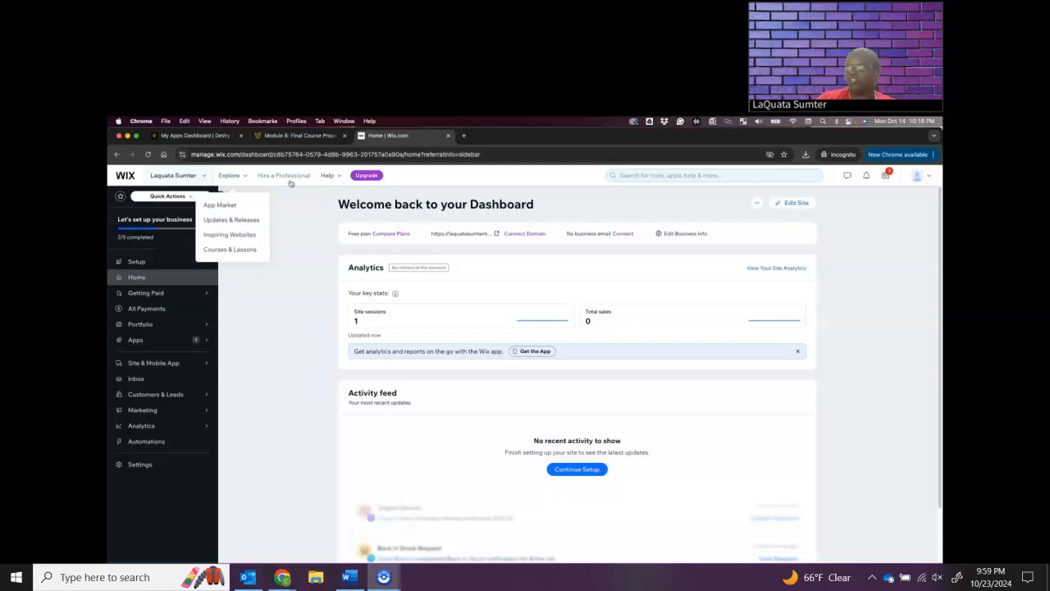
# Start creating a new site without the AI chat and choose Portfolio as the website type
pyautogui.moveTo(162, 174)
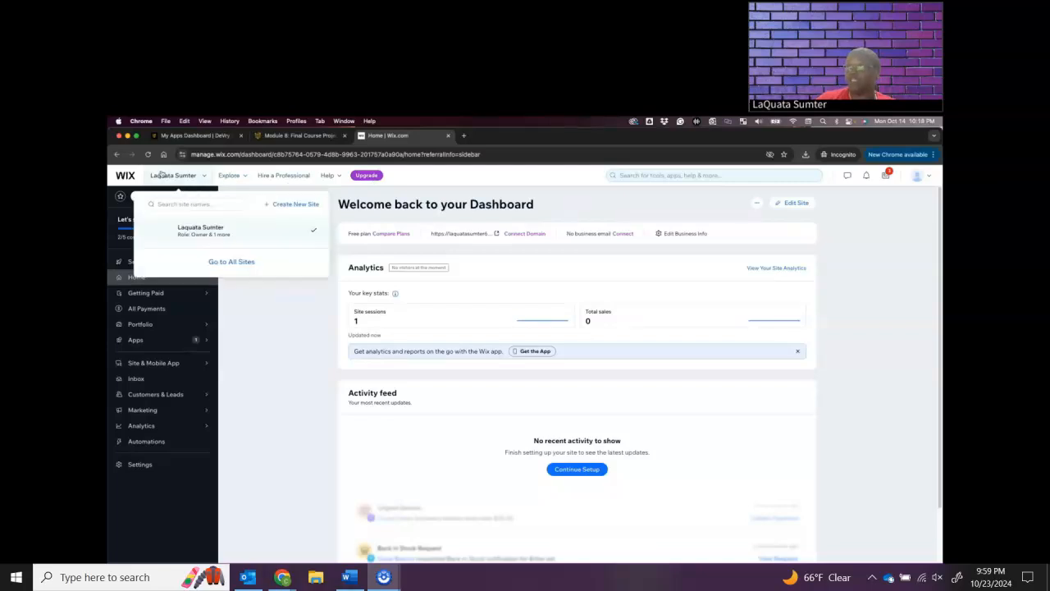
pyautogui.click(279, 205)
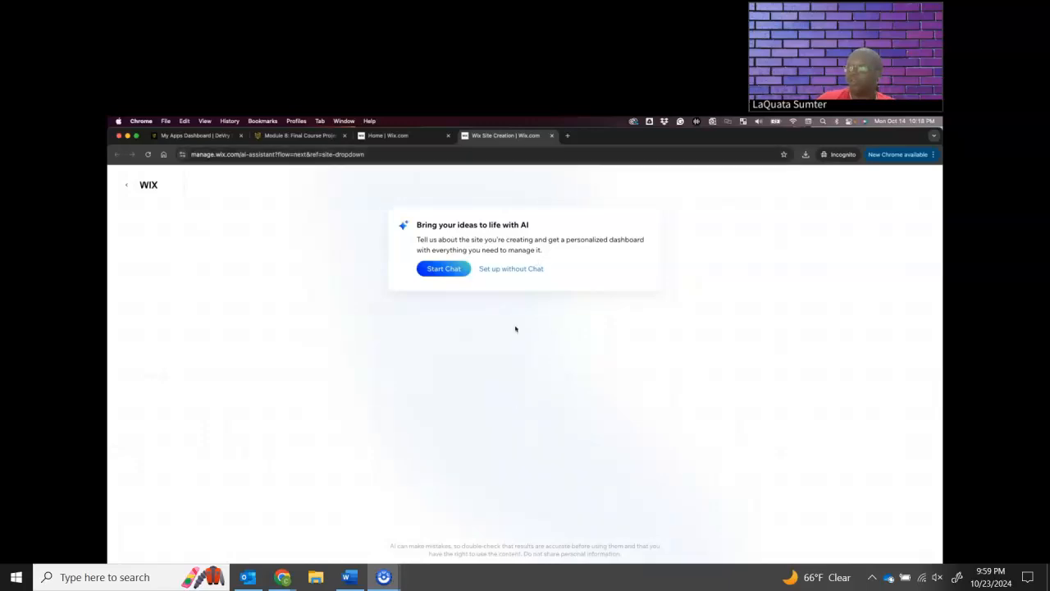
pyautogui.click(497, 270)
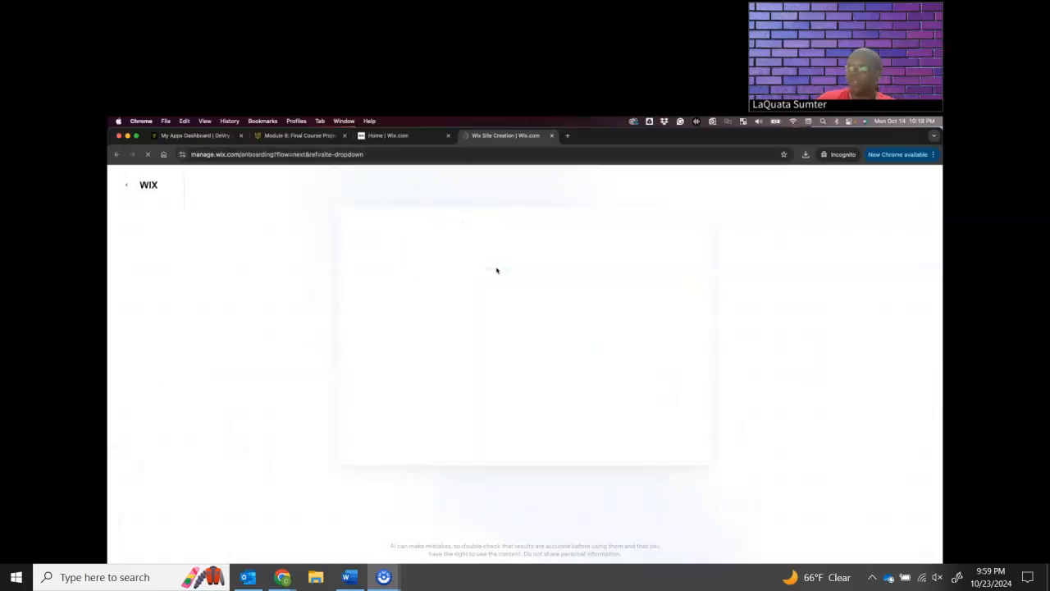
pyautogui.click(426, 338)
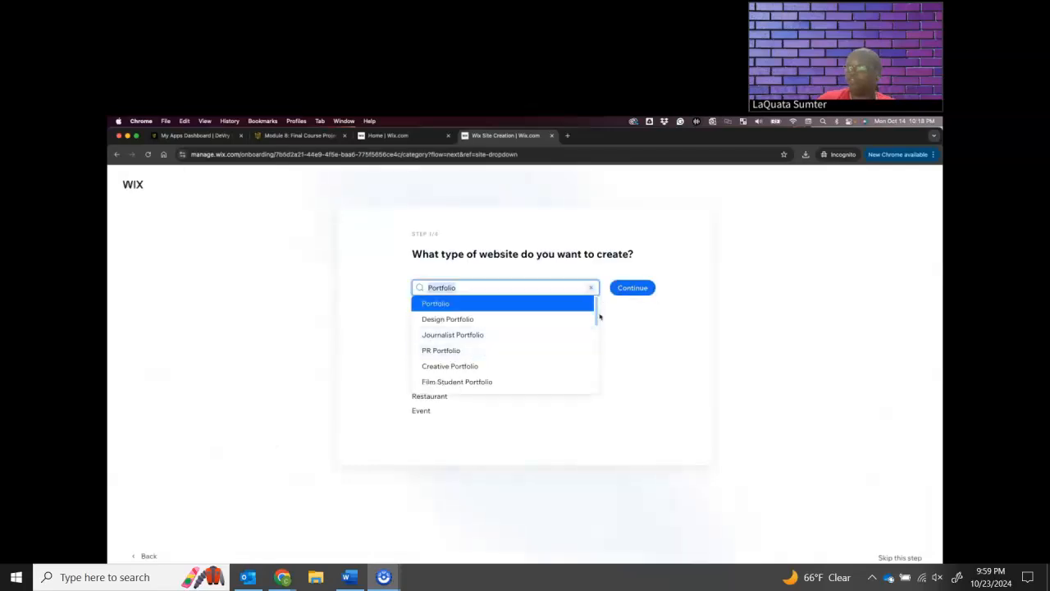
pyautogui.click(629, 345)
pyautogui.click(625, 289)
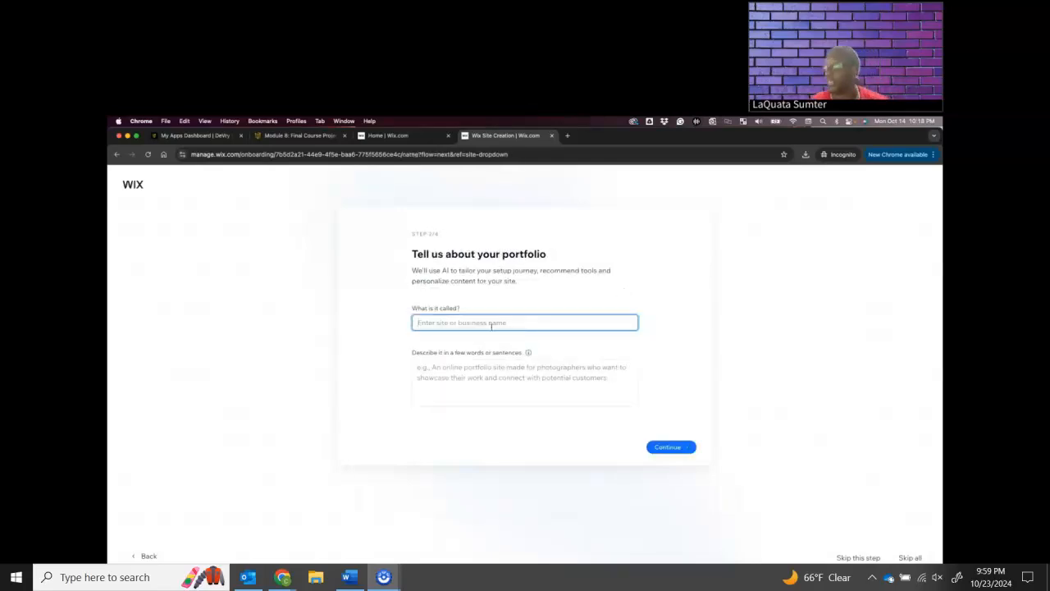
# Name the portfolio with the owner's initial and surname, and finish the setup with Showcase creative work as the only goal
pyautogui.write('L')
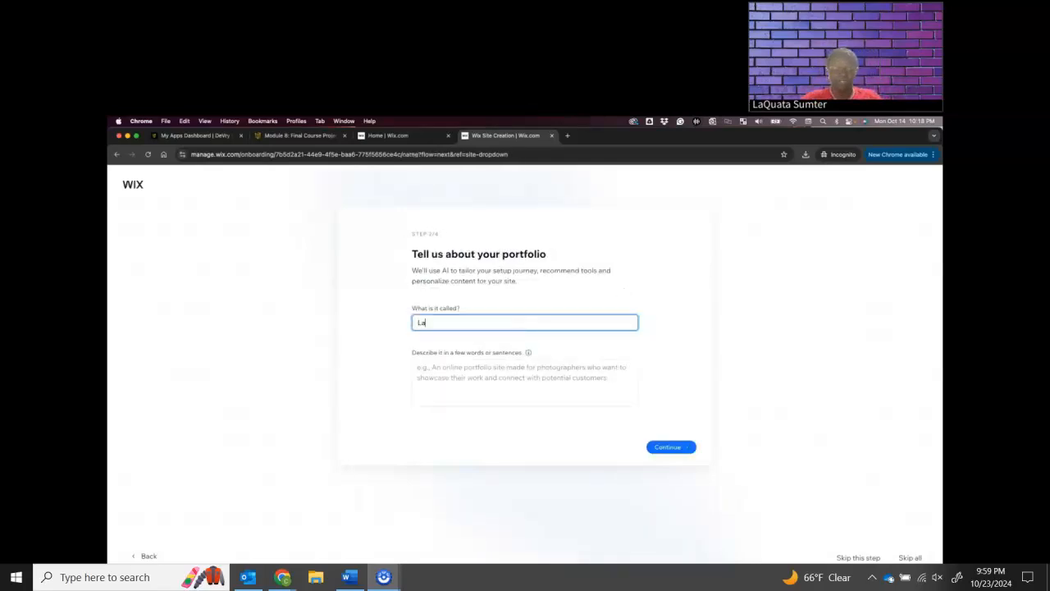
pyautogui.write('. Sumter')
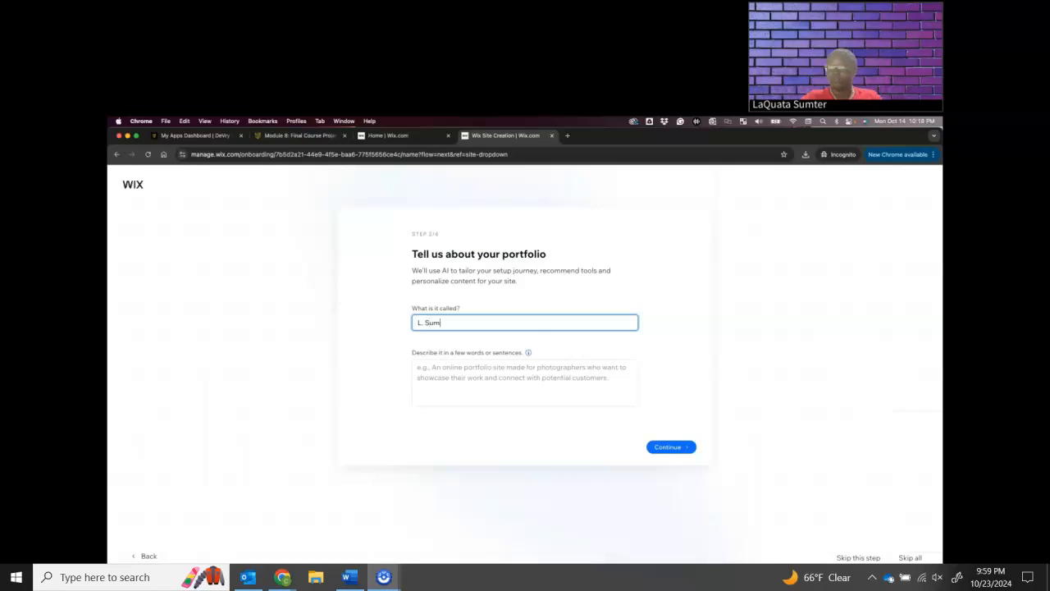
pyautogui.click(655, 449)
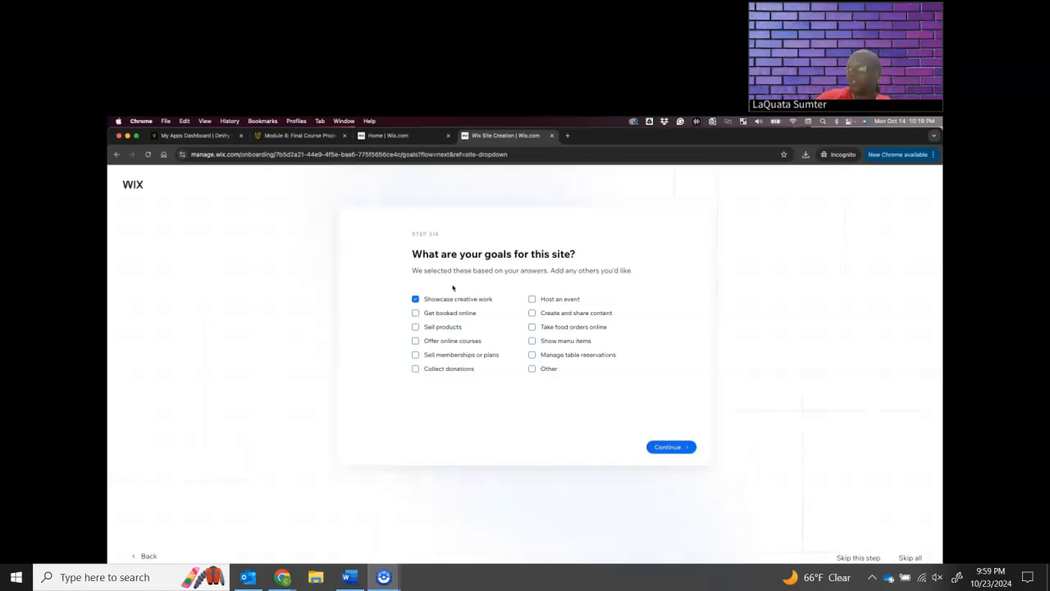
pyautogui.click(681, 450)
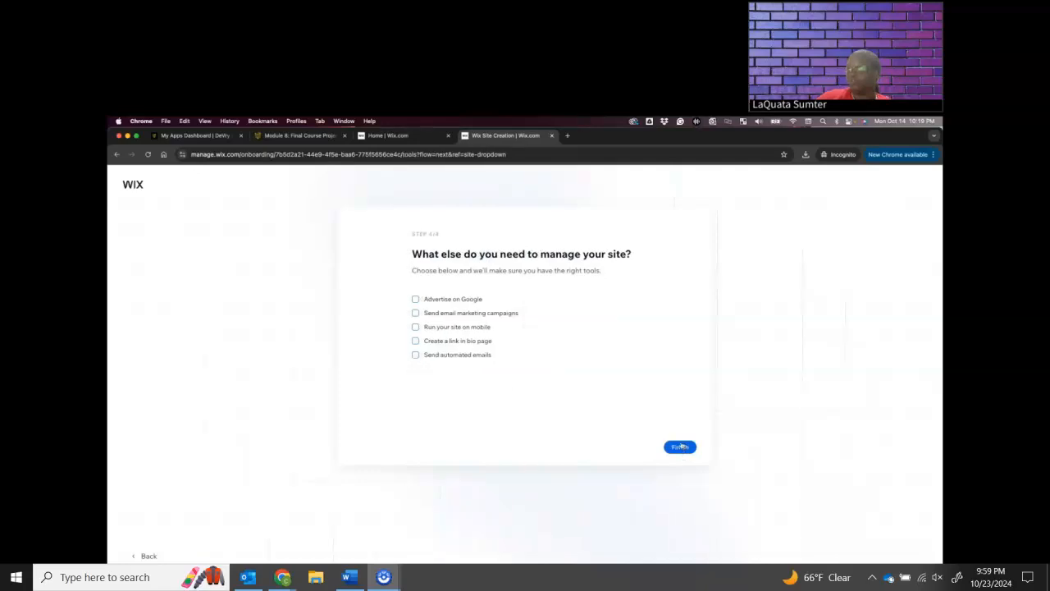
pyautogui.click(691, 447)
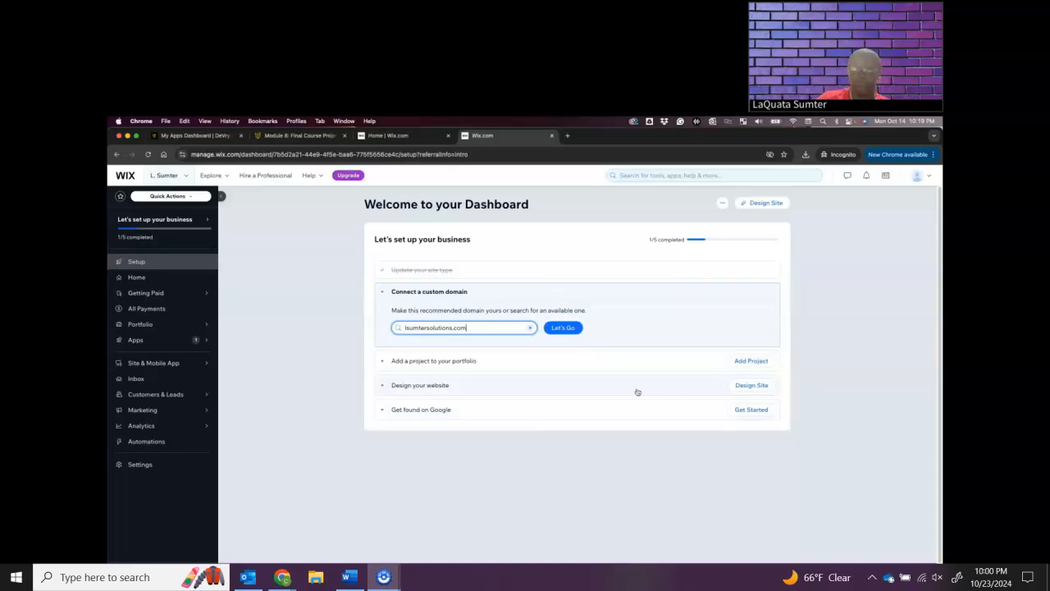
# Choose to design the new site from a template and browse the first page of portfolio templates down to School Project
pyautogui.click(762, 205)
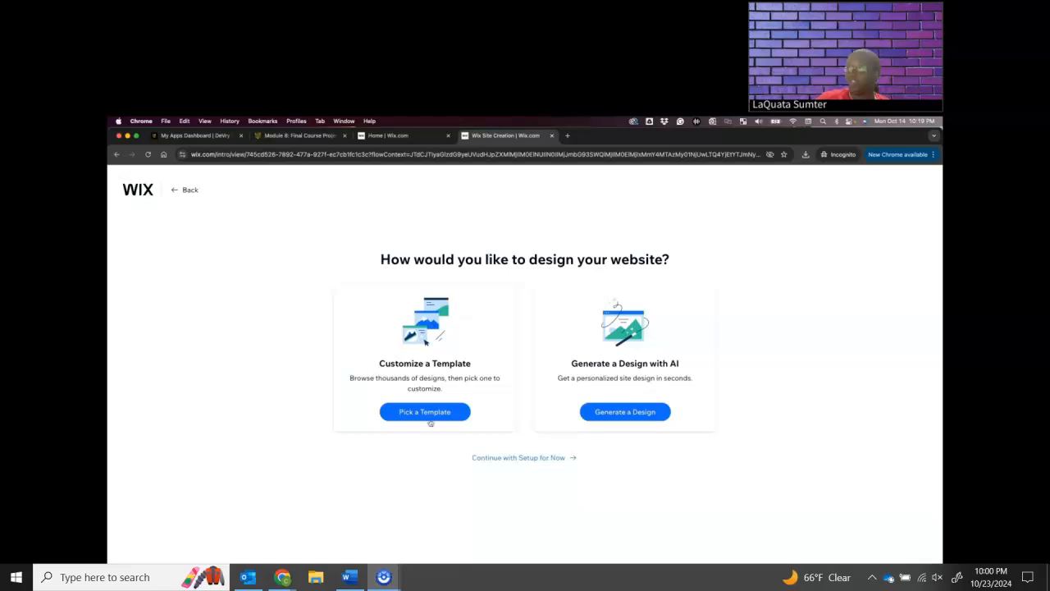
pyautogui.click(429, 416)
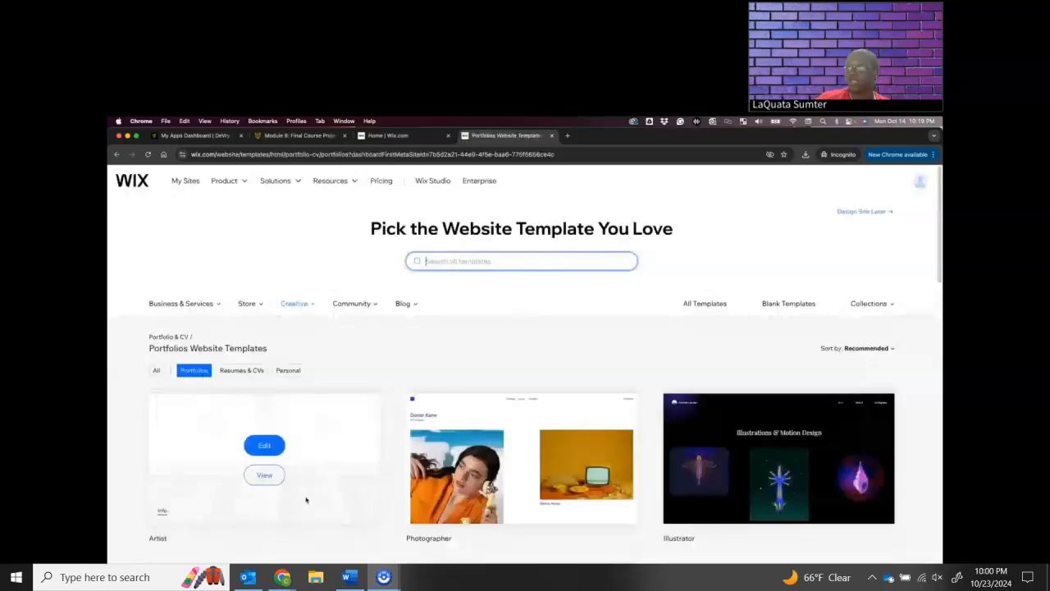
pyautogui.scroll(-1, 420, 348)
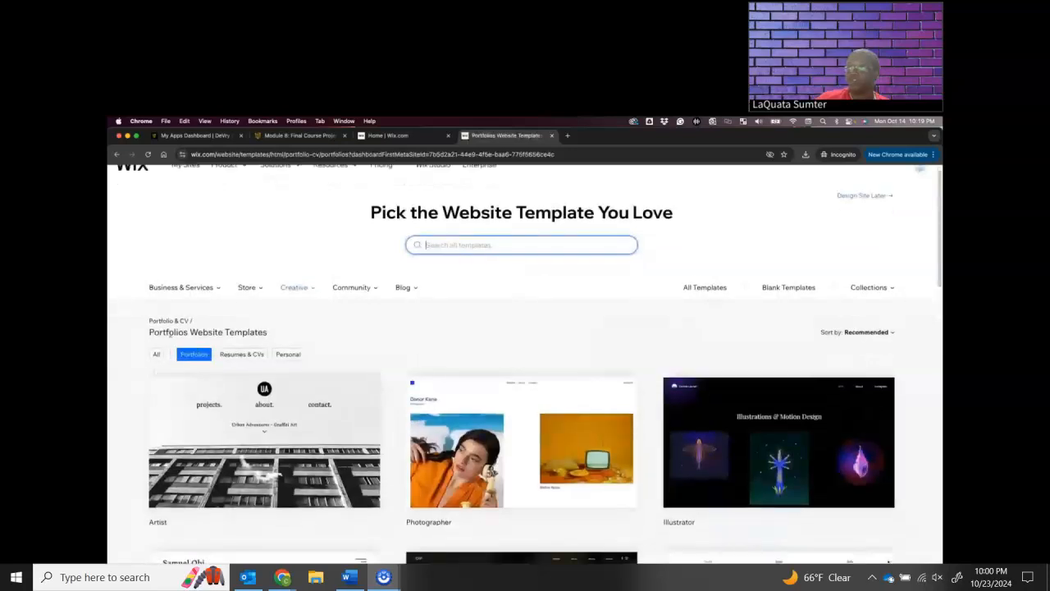
pyautogui.moveTo(201, 376)
pyautogui.scroll(-4, 492, 410)
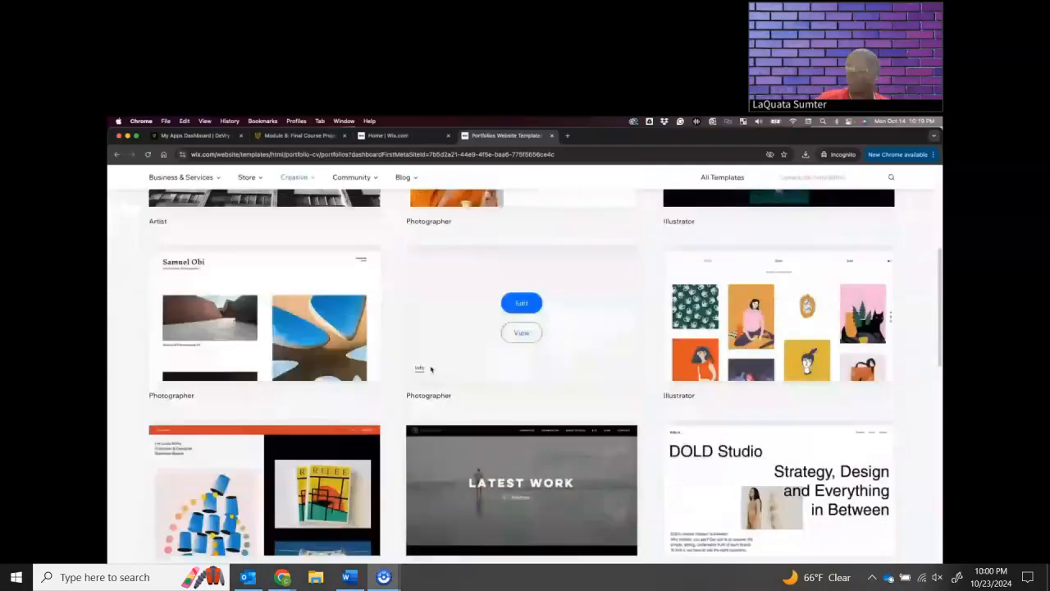
pyautogui.scroll(-1, 542, 379)
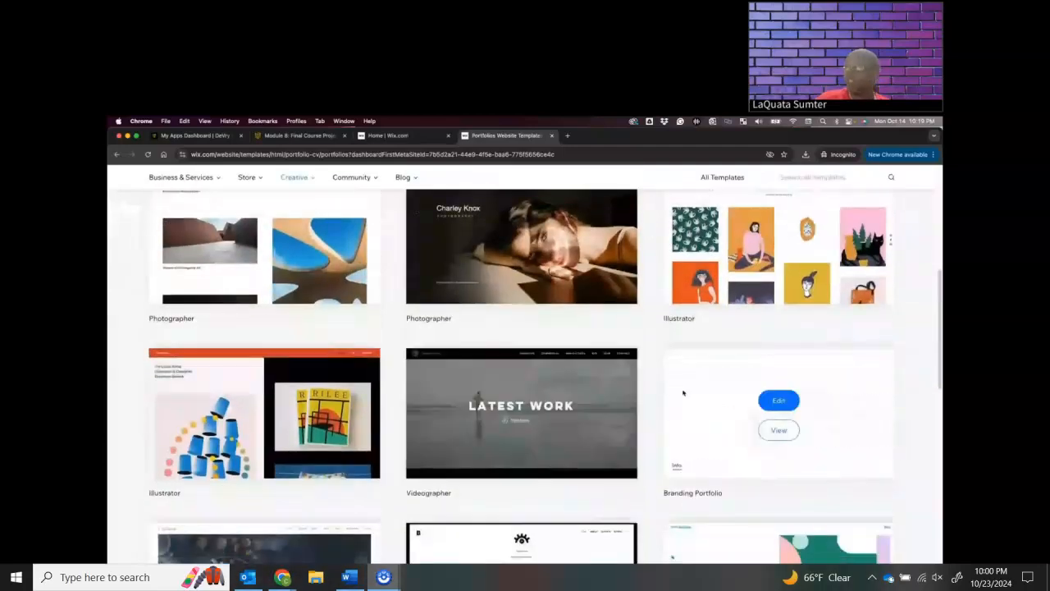
pyautogui.scroll(-2, 683, 393)
pyautogui.moveTo(792, 476)
pyautogui.scroll(-2, 791, 476)
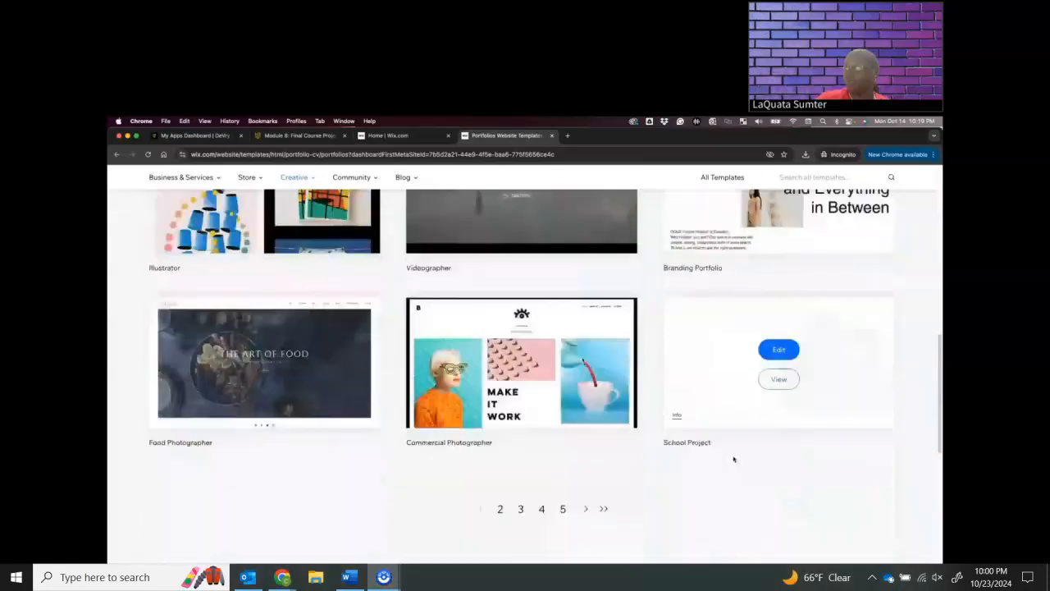
pyautogui.scroll(-1, 666, 448)
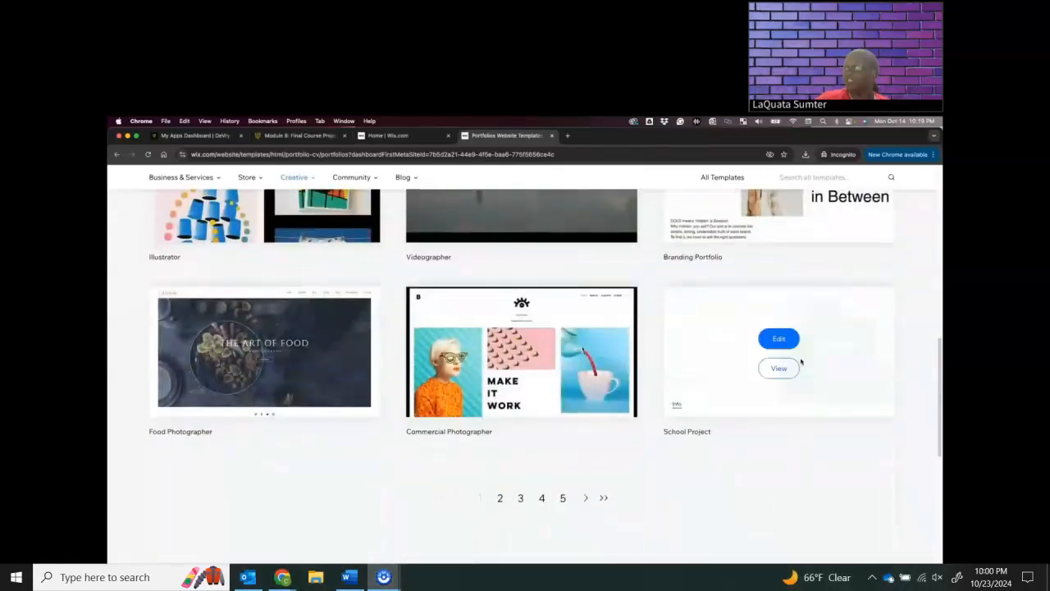
# Open the second page of portfolio templates and examine the designs for a suitable one
pyautogui.click(562, 498)
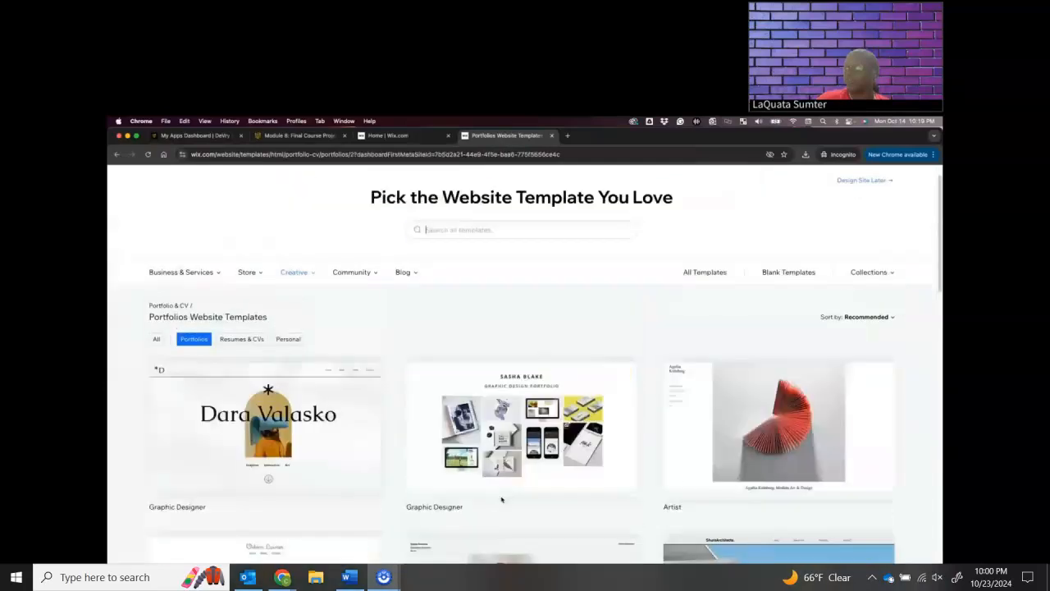
pyautogui.scroll(-1, 676, 468)
pyautogui.scroll(-3, 533, 463)
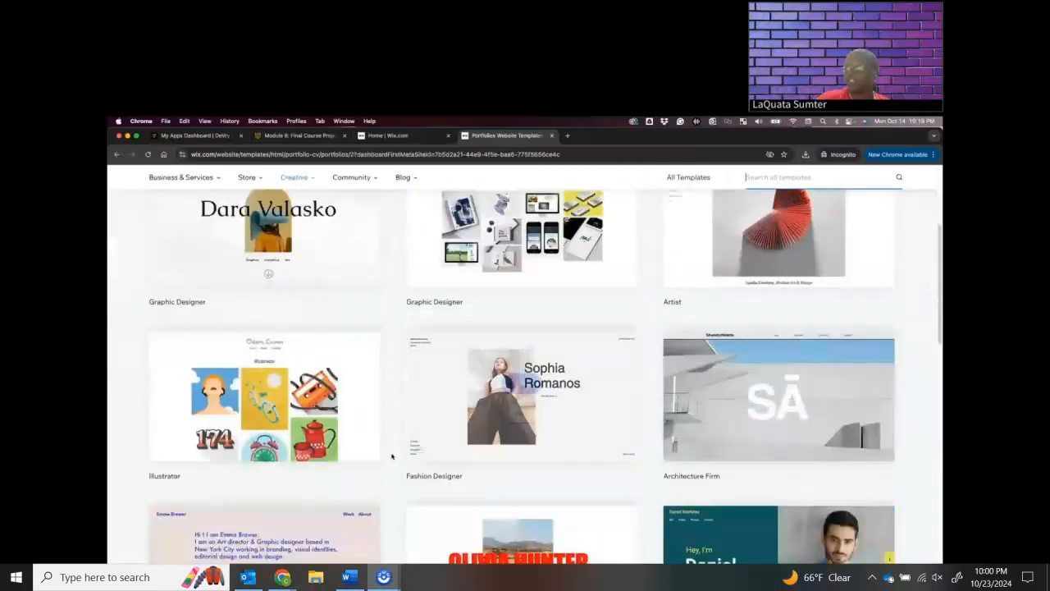
pyautogui.scroll(-3, 443, 459)
pyautogui.scroll(-1, 493, 464)
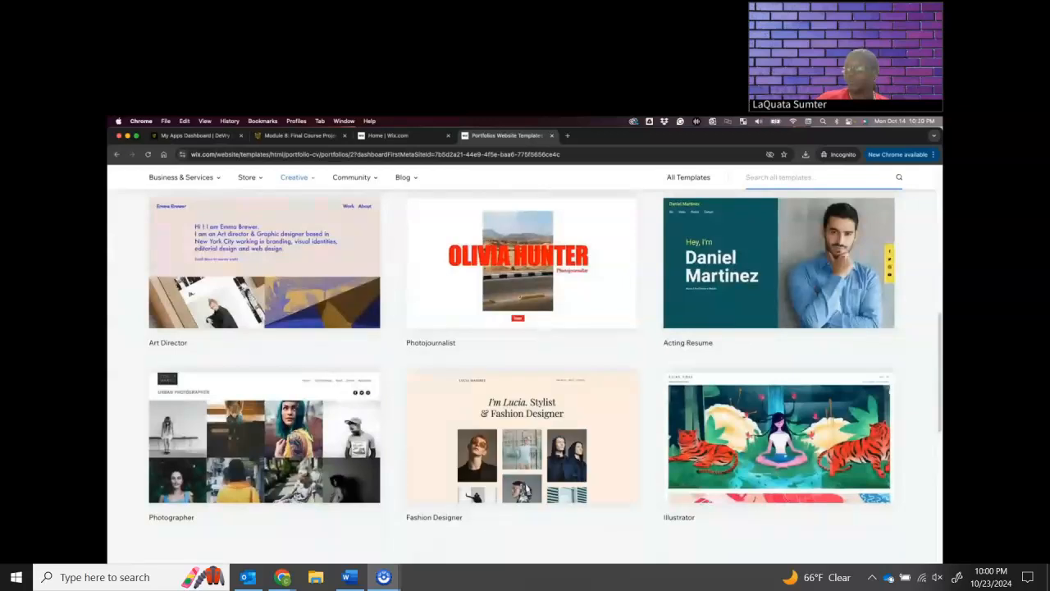
pyautogui.scroll(1, 523, 369)
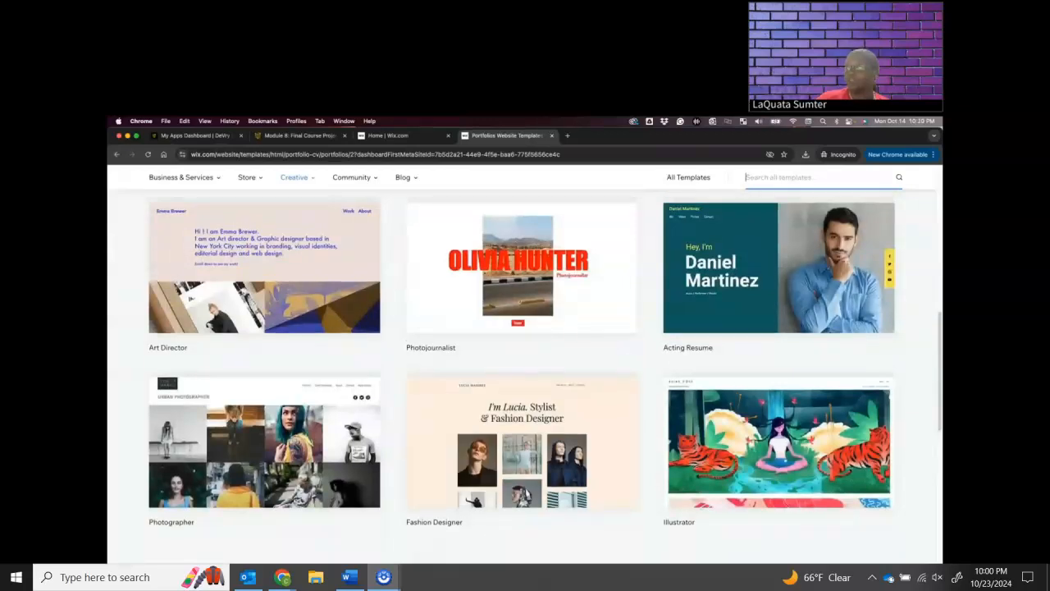
# Examine the rest of the second page and the third page of portfolio templates for a suitable design
pyautogui.scroll(-9, 547, 470)
pyautogui.scroll(-1, 547, 470)
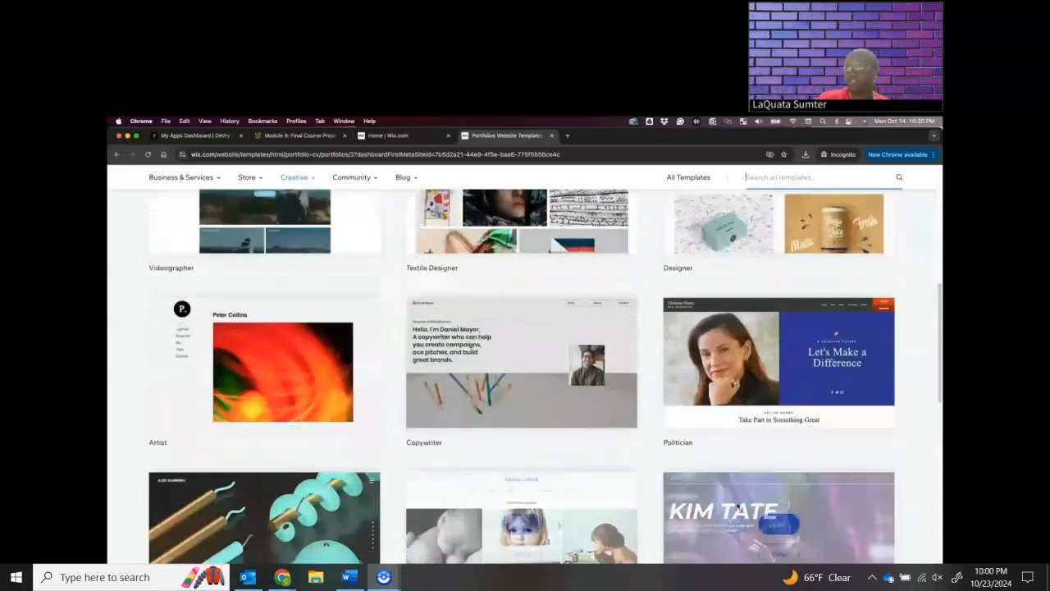
pyautogui.scroll(-1, 761, 501)
pyautogui.scroll(-1, 762, 501)
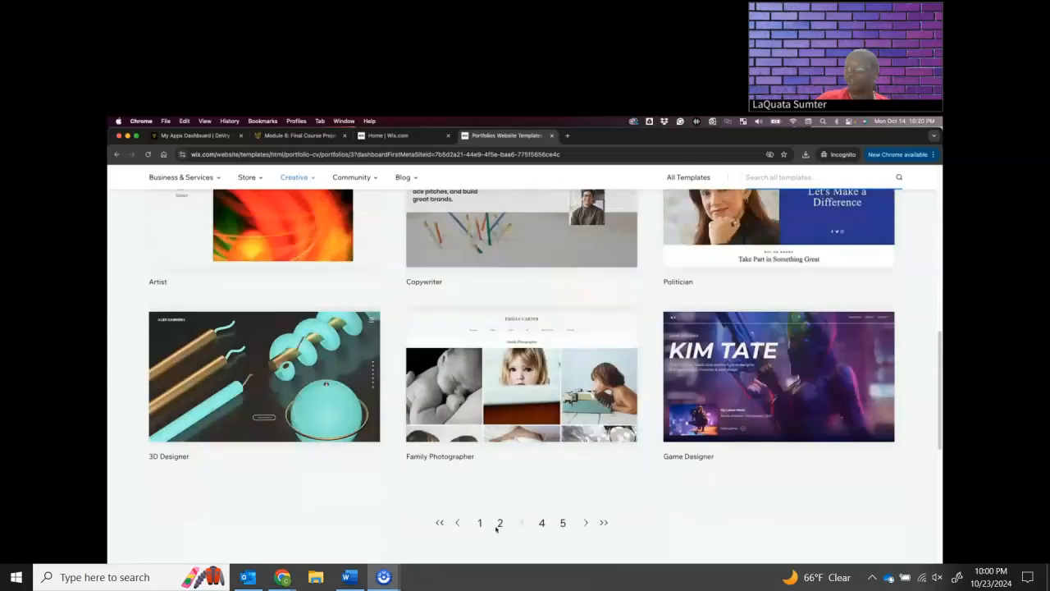
# Return to the first page of portfolio templates and start editing the School Project template
pyautogui.click(478, 523)
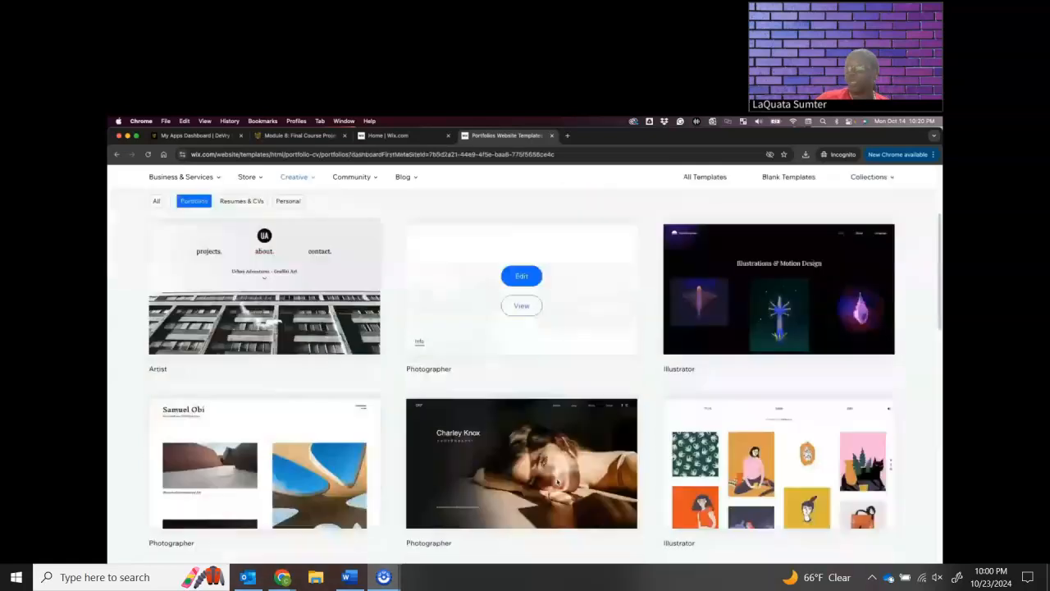
pyautogui.scroll(-1, 567, 487)
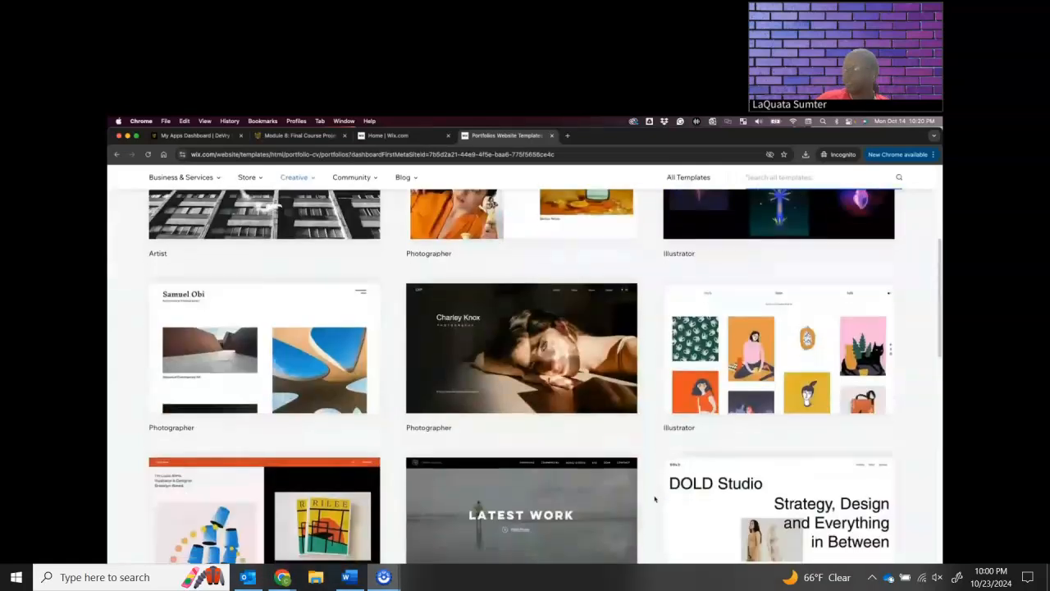
pyautogui.scroll(-2, 656, 498)
pyautogui.scroll(-2, 723, 498)
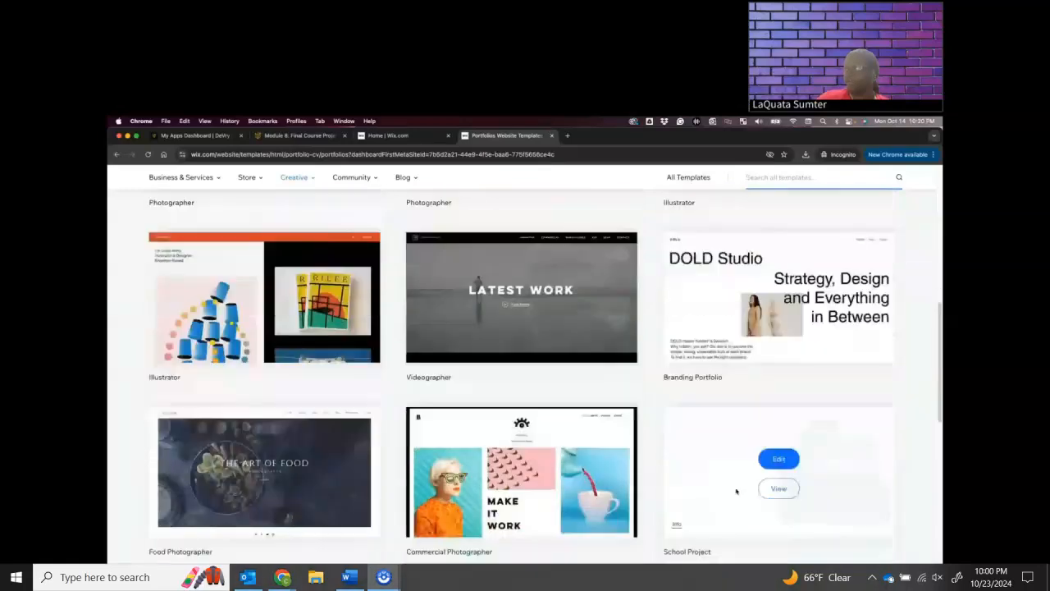
pyautogui.moveTo(779, 410)
pyautogui.scroll(-1, 782, 435)
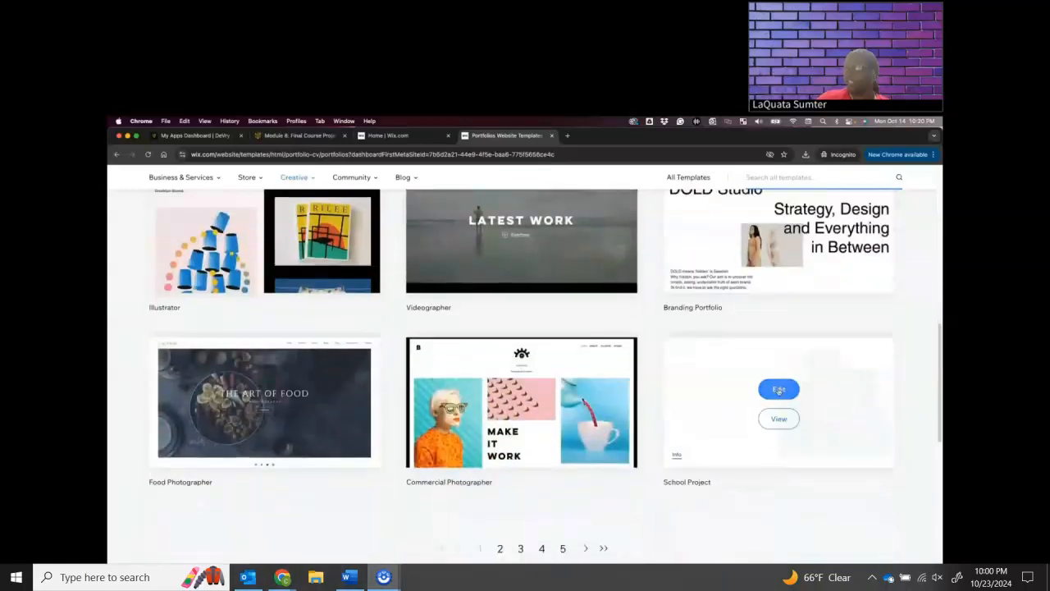
pyautogui.click(779, 390)
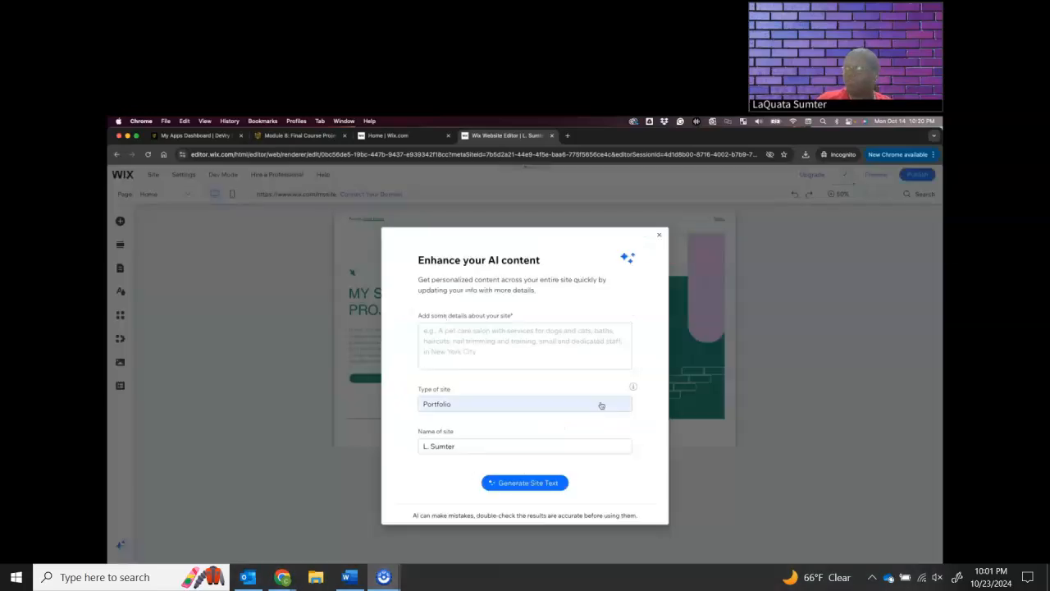
pyautogui.click(501, 341)
pyautogui.write('A')
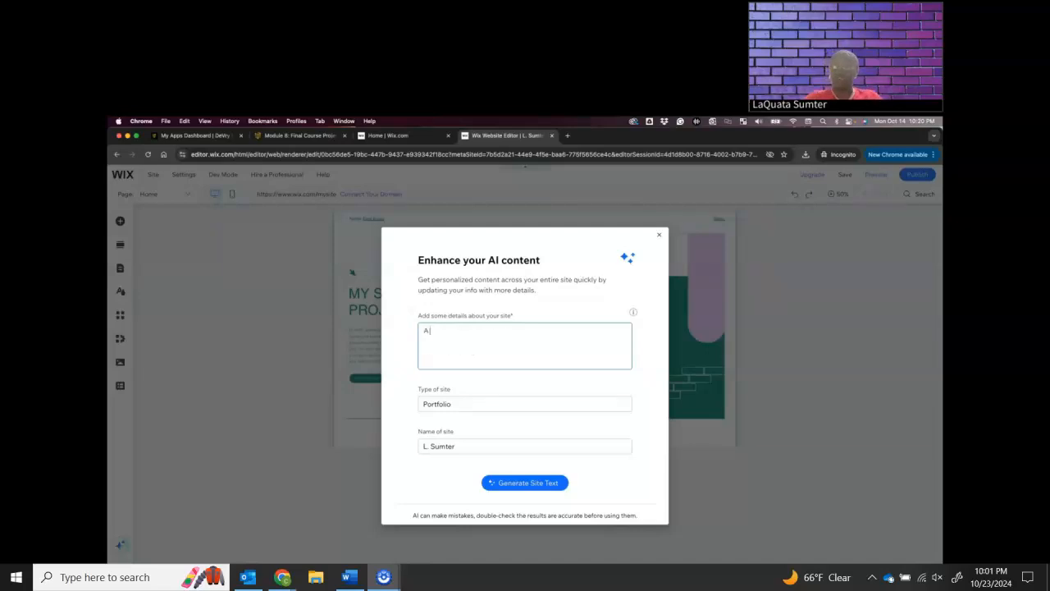
pyautogui.write(' Portfolio')
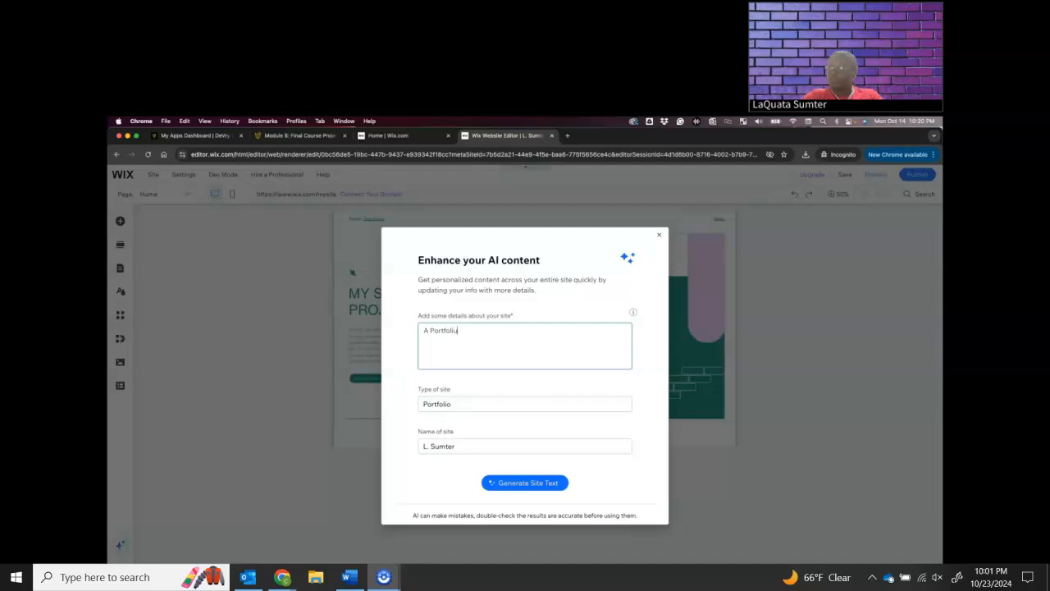
pyautogui.click(622, 465)
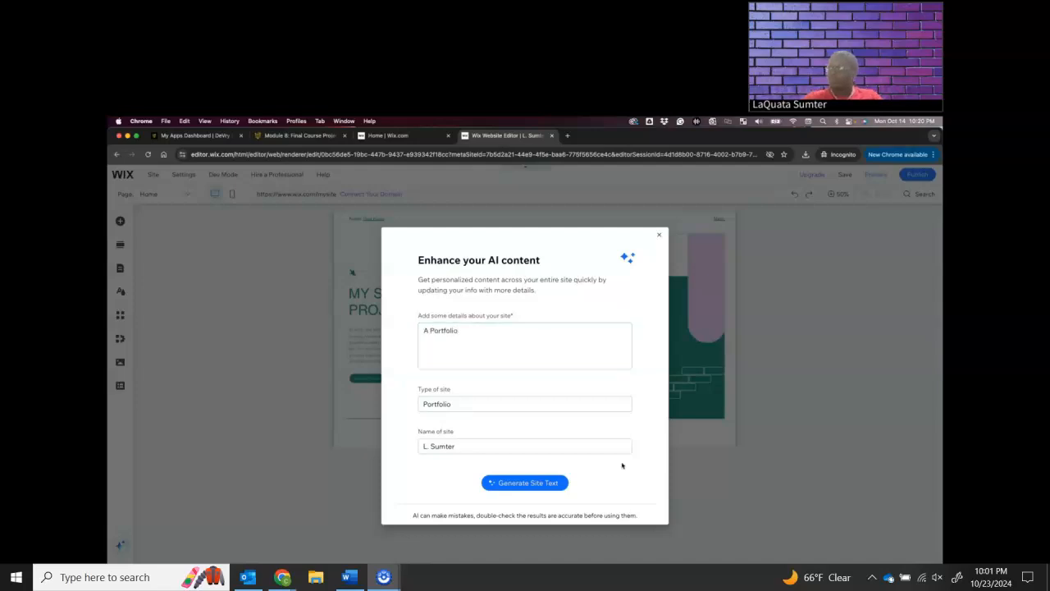
# Dismiss the AI content dialog without generating site text and look through the Quick Edit content options of the intro section
pyautogui.click(659, 235)
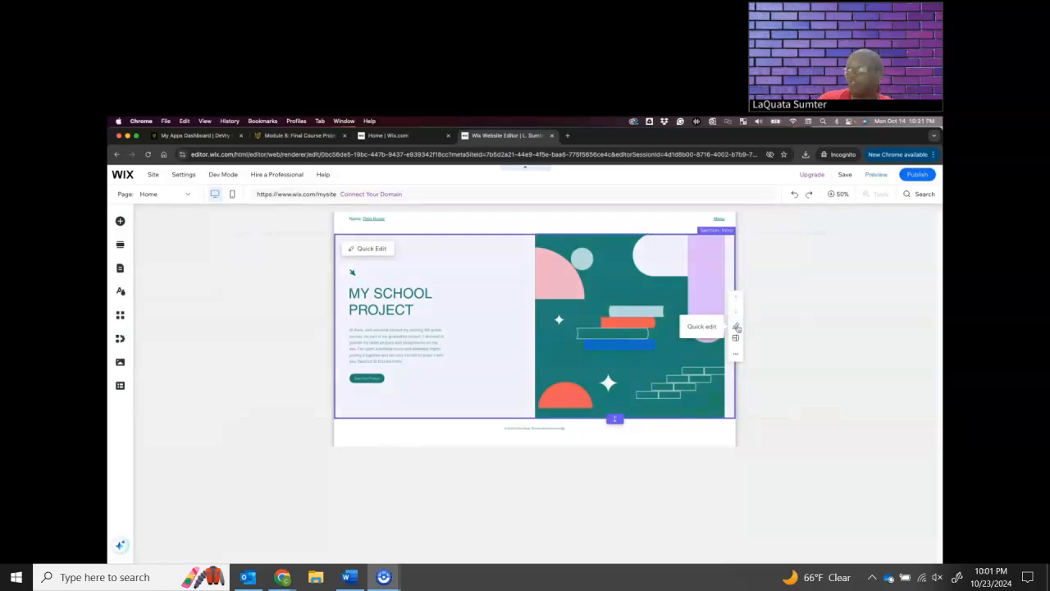
pyautogui.click(737, 327)
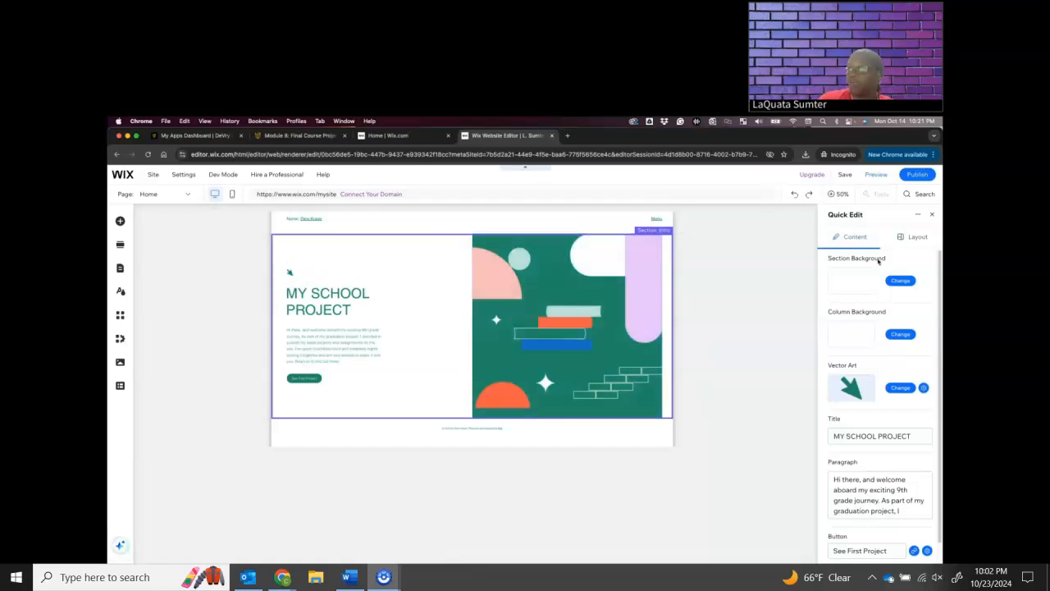
pyautogui.scroll(-2, 861, 441)
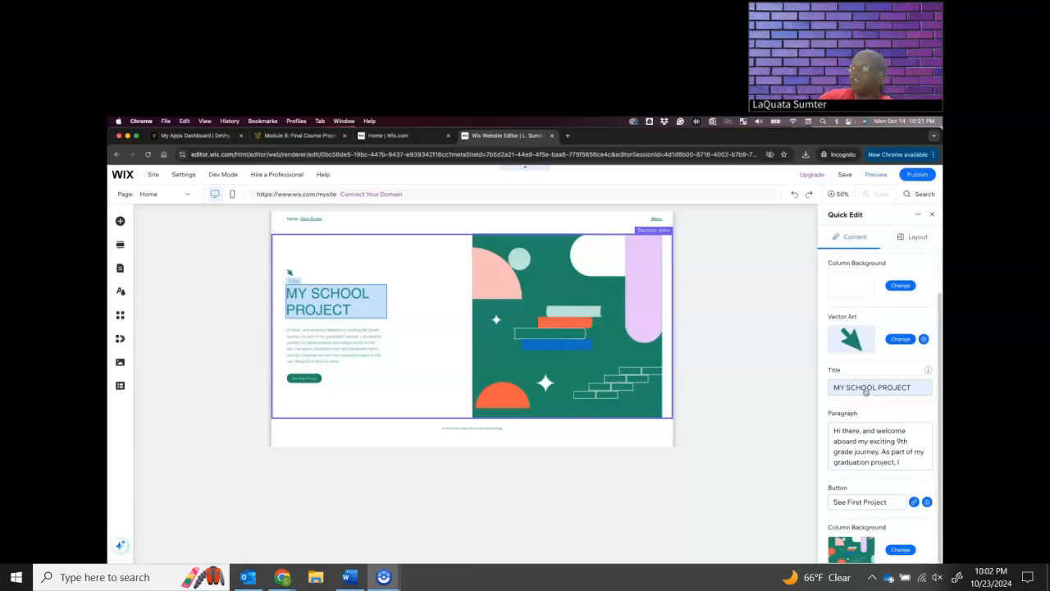
pyautogui.click(932, 214)
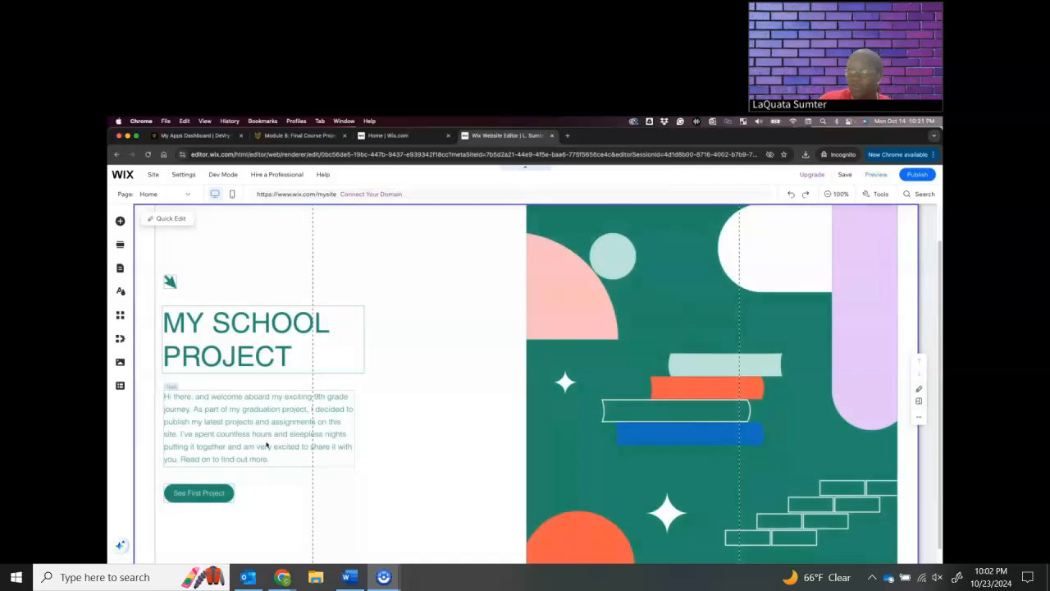
# Change the intro section's heading from MY SCHOOL PROJECT to MY PORTFOLIO
pyautogui.click(215, 423)
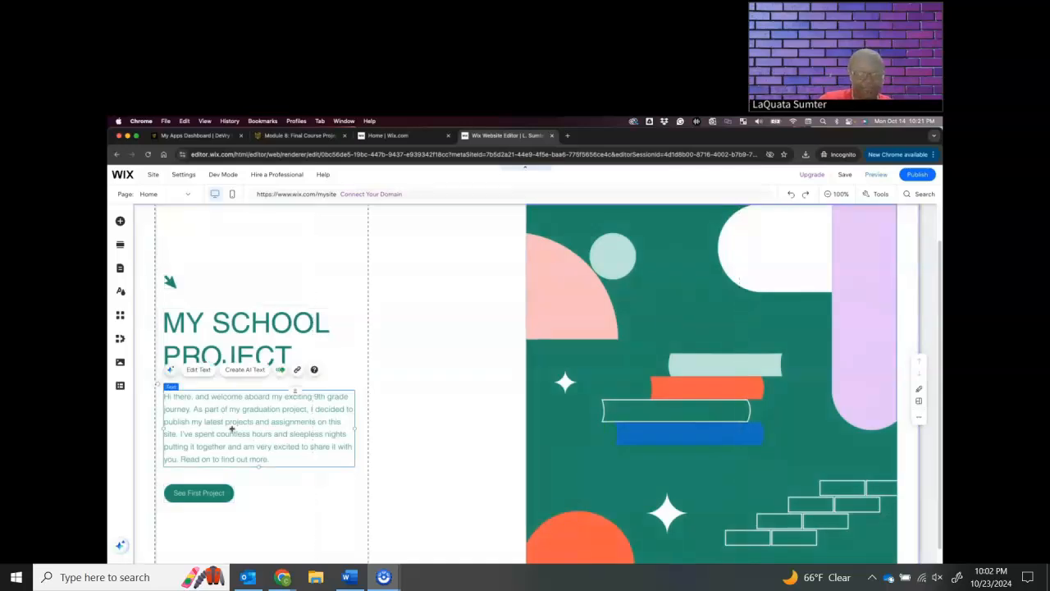
pyautogui.click(190, 369)
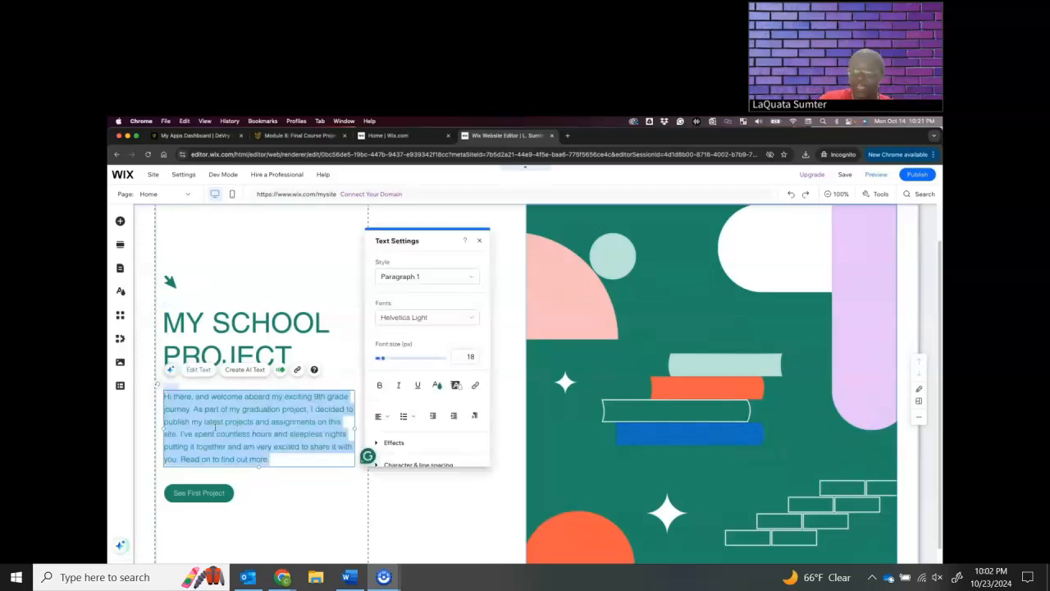
pyautogui.click(234, 323)
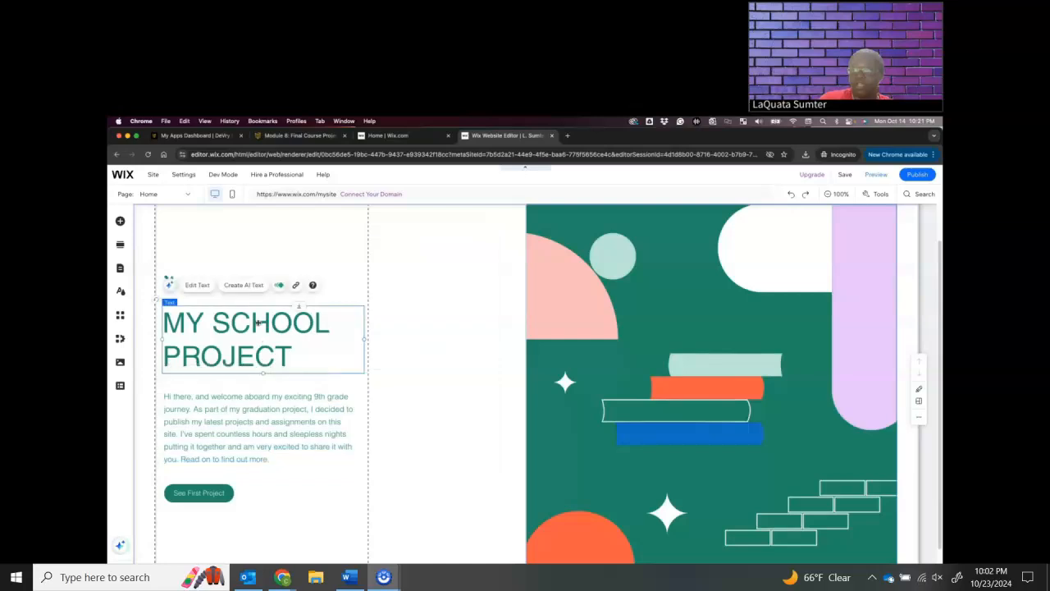
pyautogui.click(197, 285)
pyautogui.moveTo(290, 352); pyautogui.dragTo(213, 327)
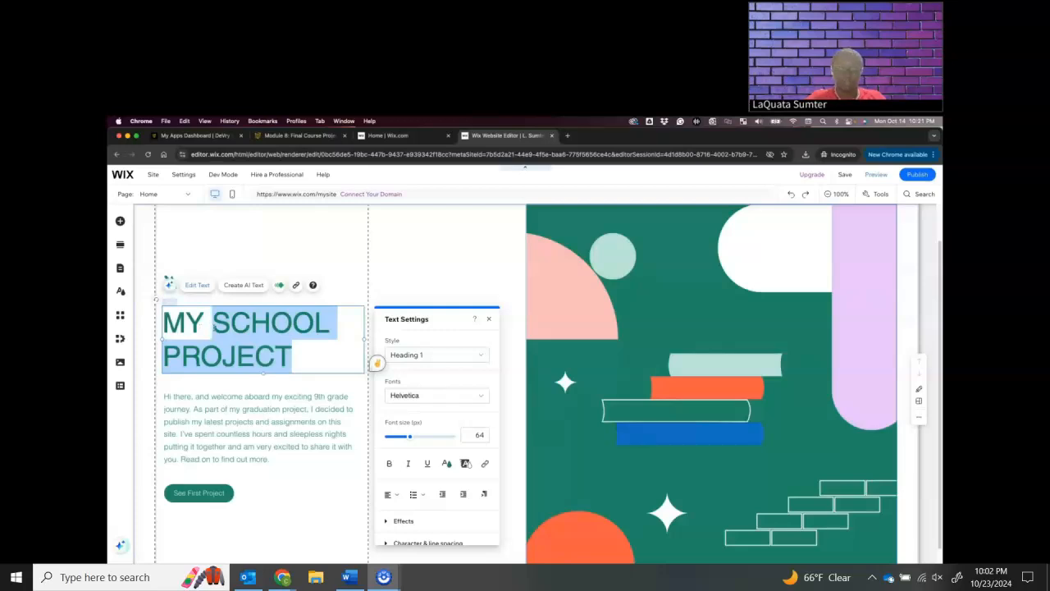
pyautogui.write('Port')
pyautogui.press('BackSpace')
pyautogui.press('BackSpace')
pyautogui.press('BackSpace')
pyautogui.press('capslock')
pyautogui.write('ORTFO')
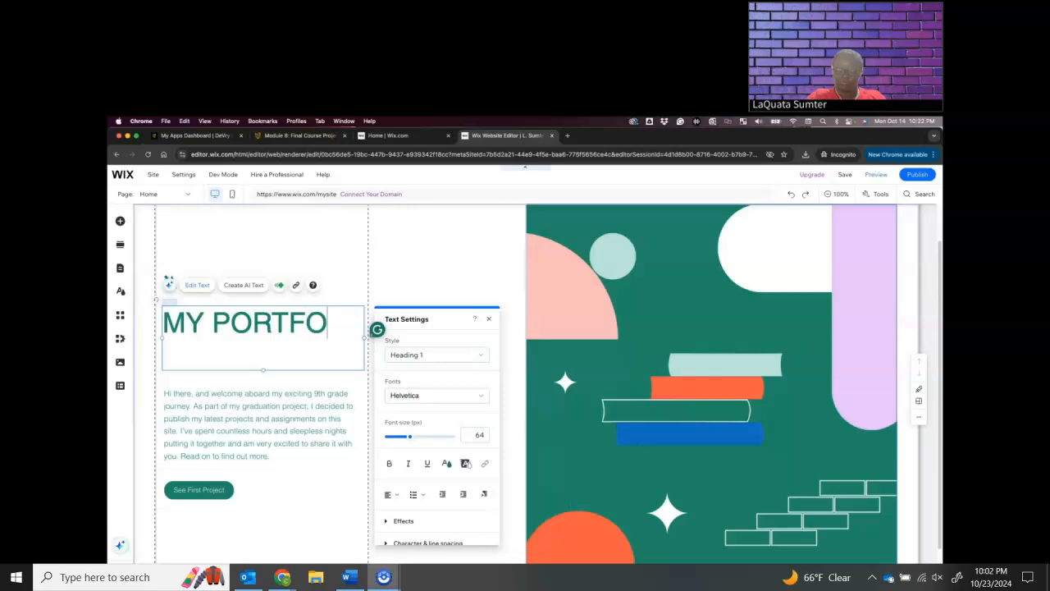
pyautogui.write('LIO')
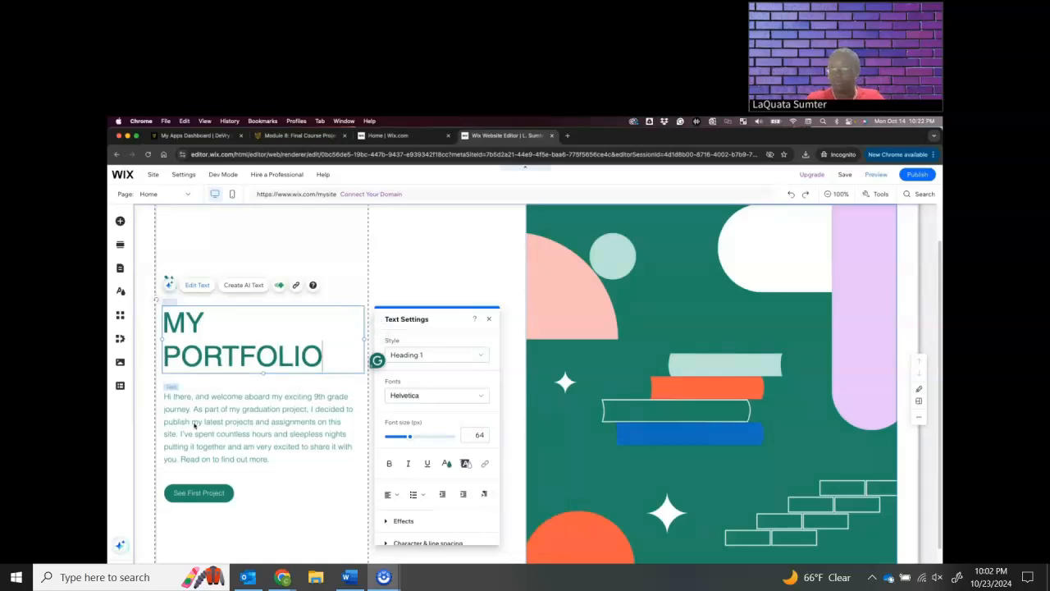
# Replace the intro paragraph with AI-created text using the prompt "Add a portfolio summary for me as a tech student"
pyautogui.click(169, 390)
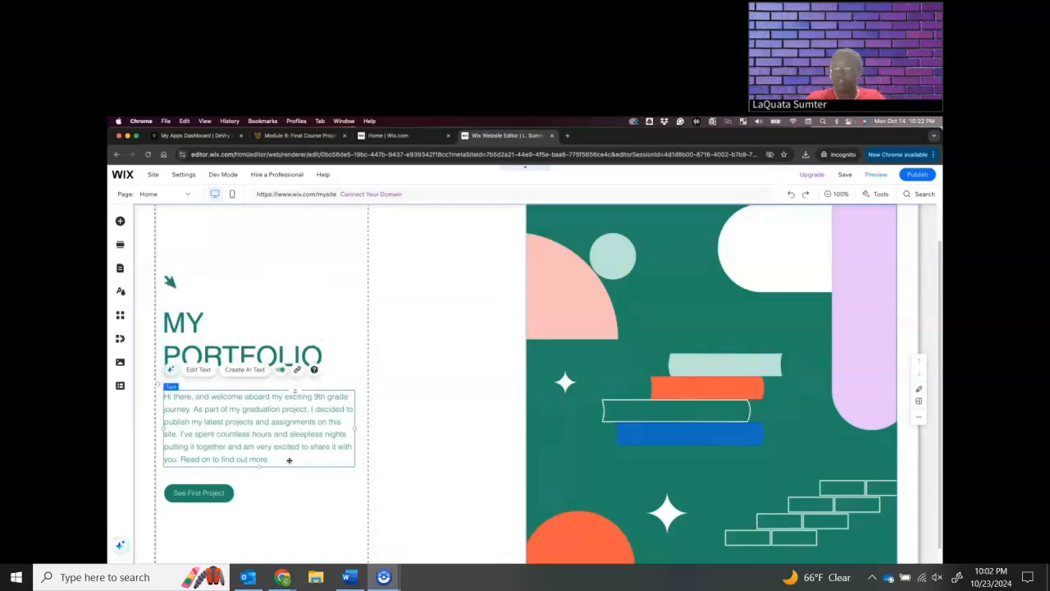
pyautogui.click(238, 370)
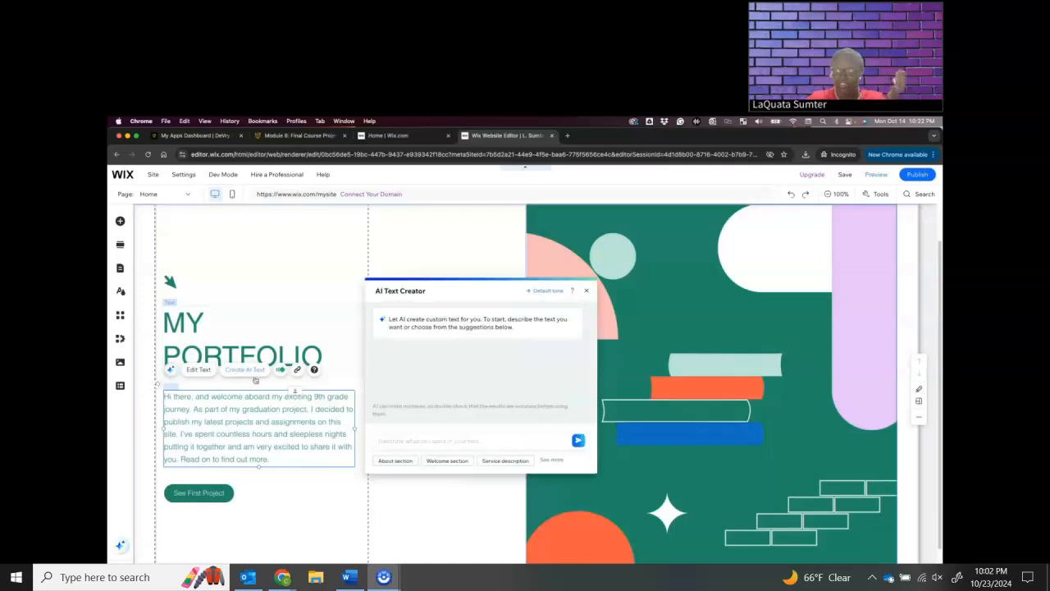
pyautogui.click(406, 439)
pyautogui.write('ADD')
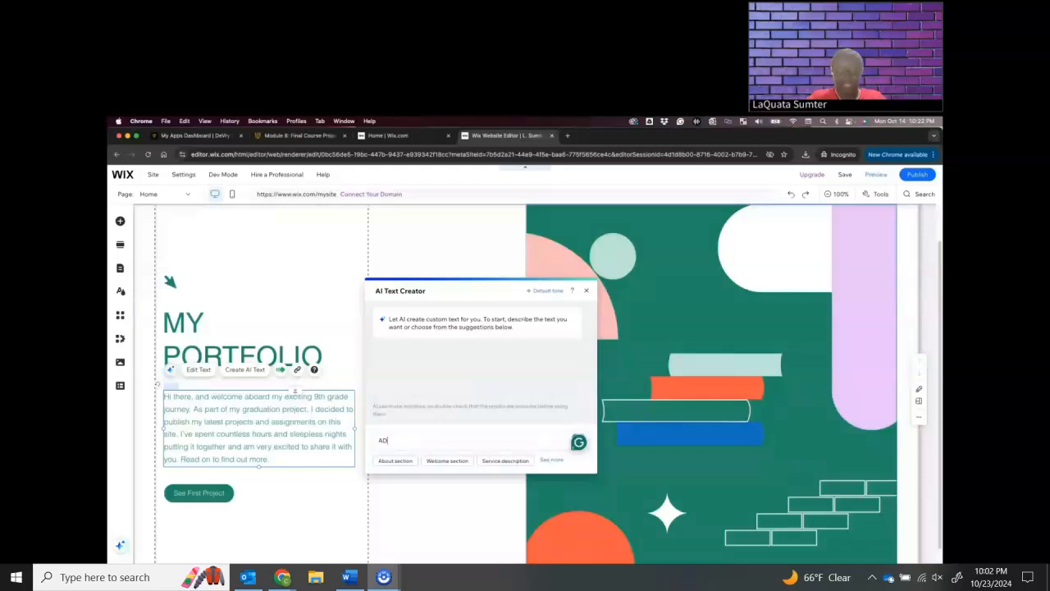
pyautogui.press('BackSpace')
pyautogui.press('BackSpace')
pyautogui.press('capslock')
pyautogui.write('d')
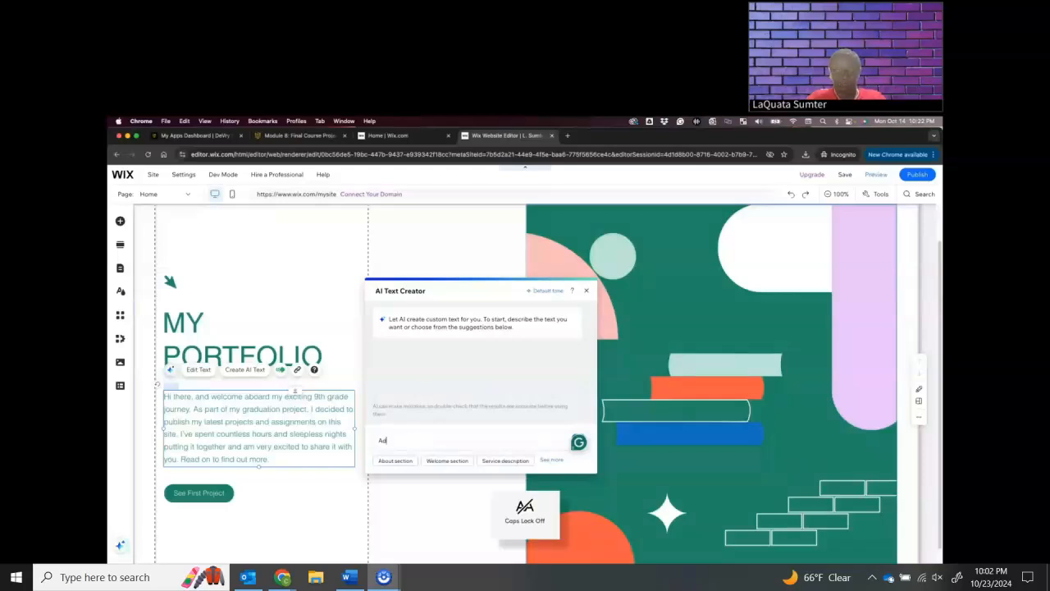
pyautogui.write('d a port')
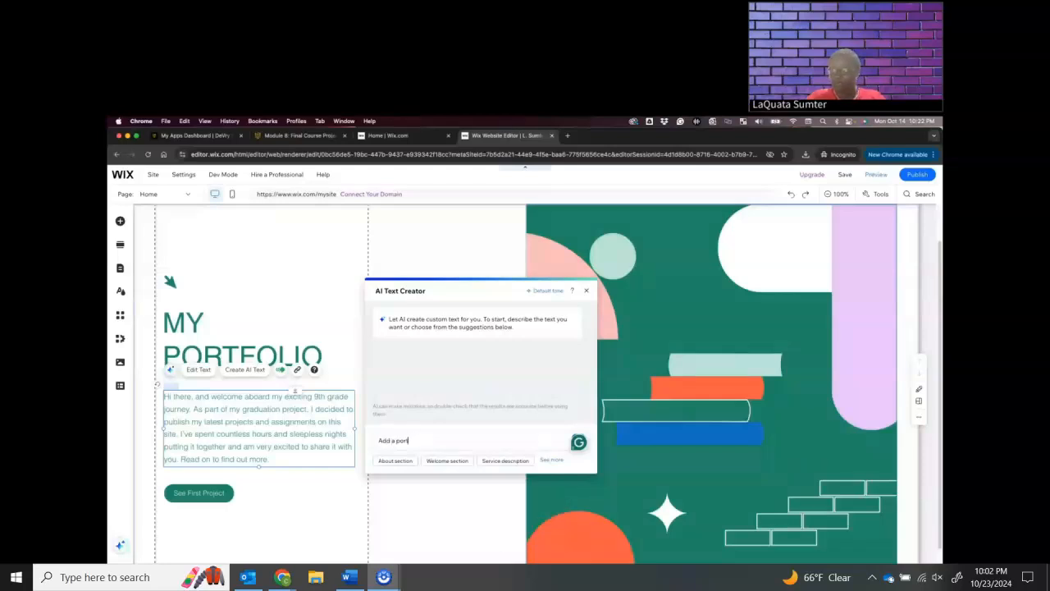
pyautogui.write('folio summary for me as a tech a')
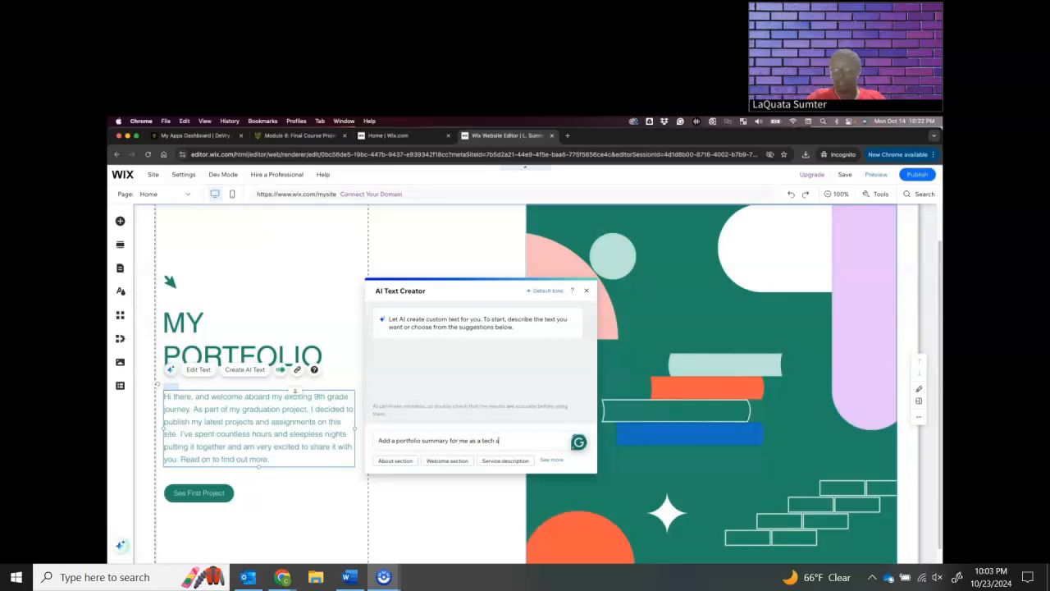
pyautogui.press('BackSpace')
pyautogui.write('student')
pyautogui.press('Return')
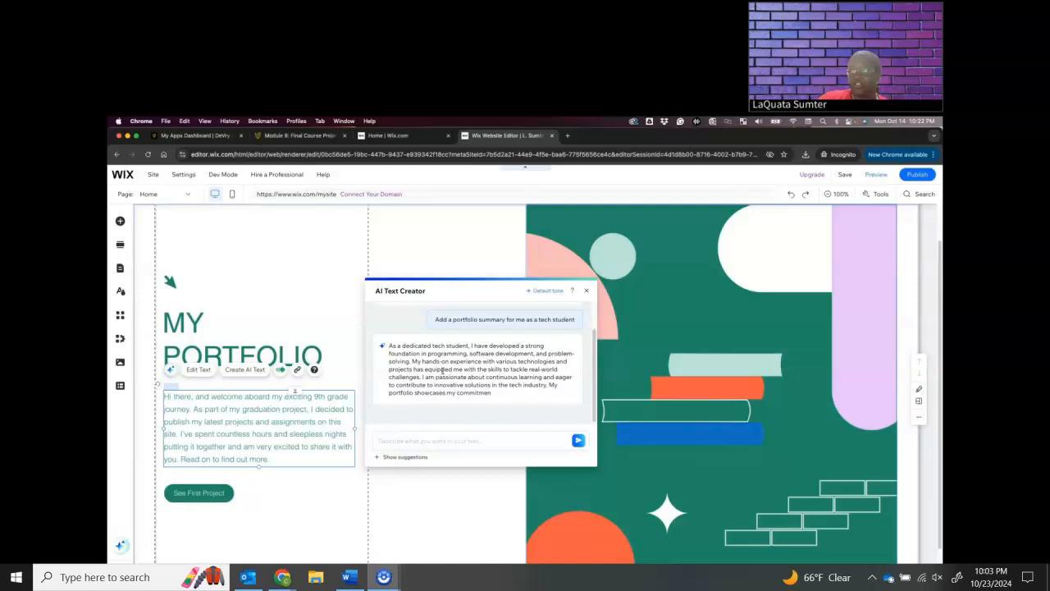
pyautogui.click(558, 376)
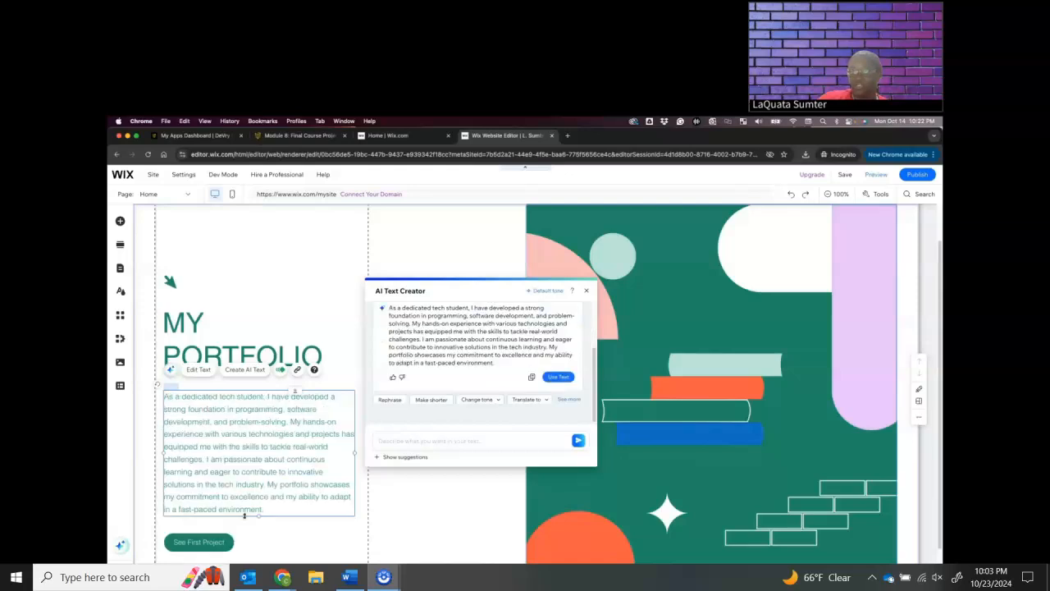
pyautogui.click(587, 291)
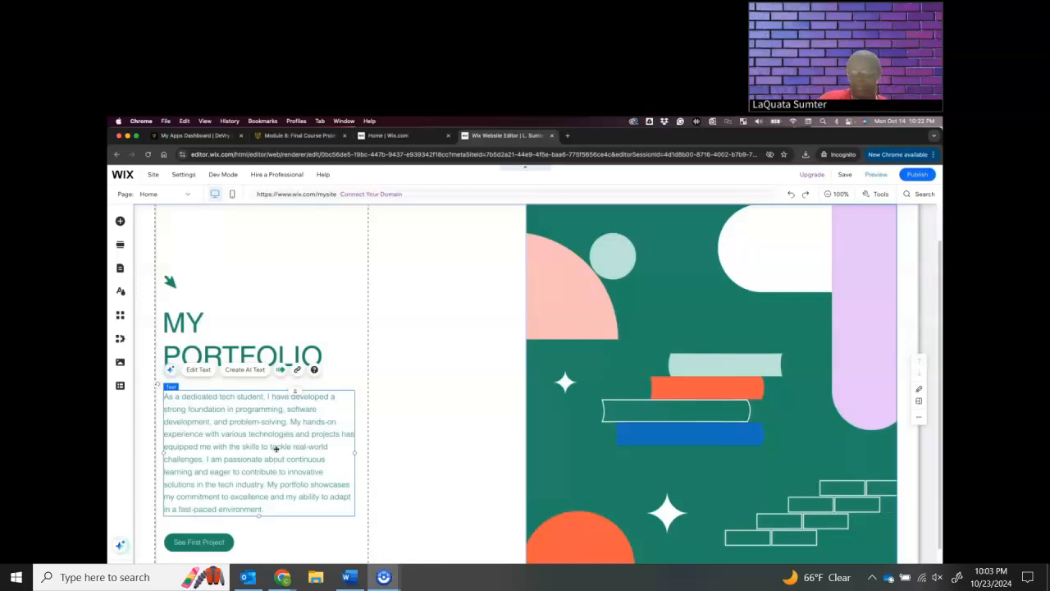
# Delete the See First Project button below the intro paragraph
pyautogui.click(282, 532)
pyautogui.click(209, 542)
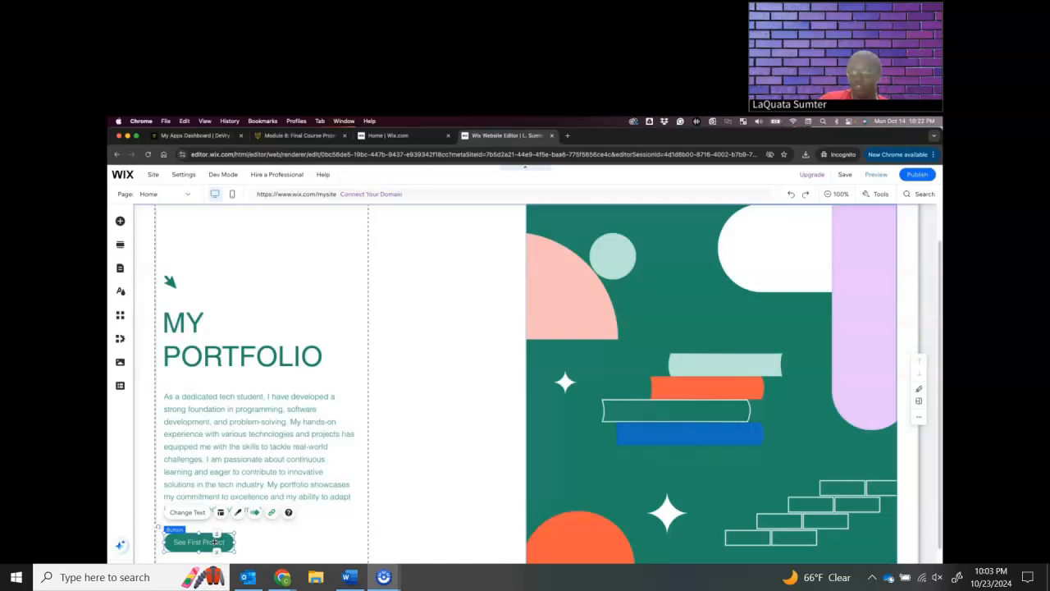
pyautogui.press('Delete')
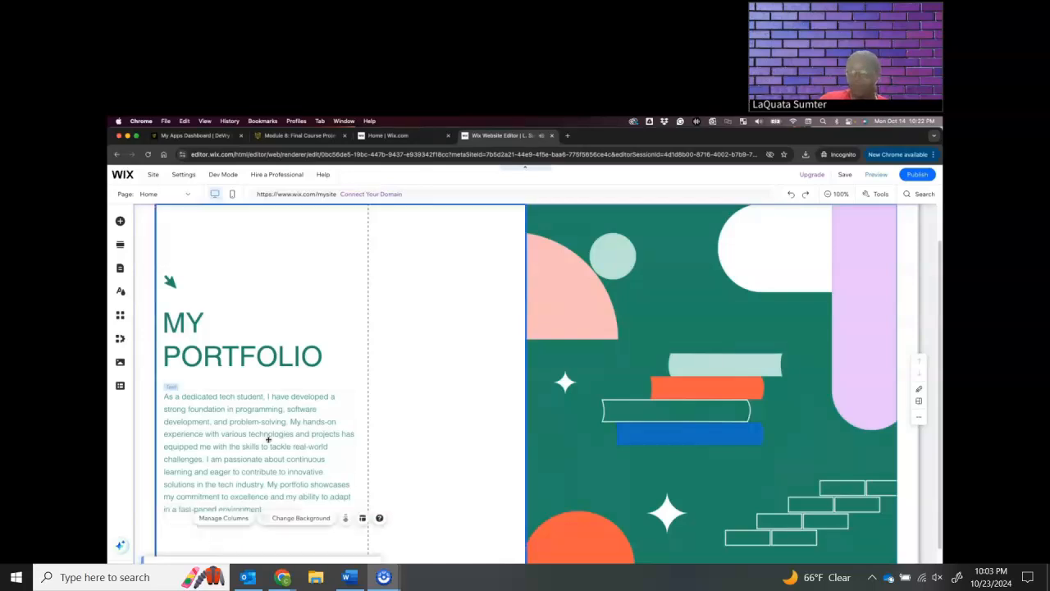
# Upload the completed CEIS101 Final Project PowerPoint from the Downloads folder to the site's media files and add it to the page
pyautogui.scroll(-1, 271, 436)
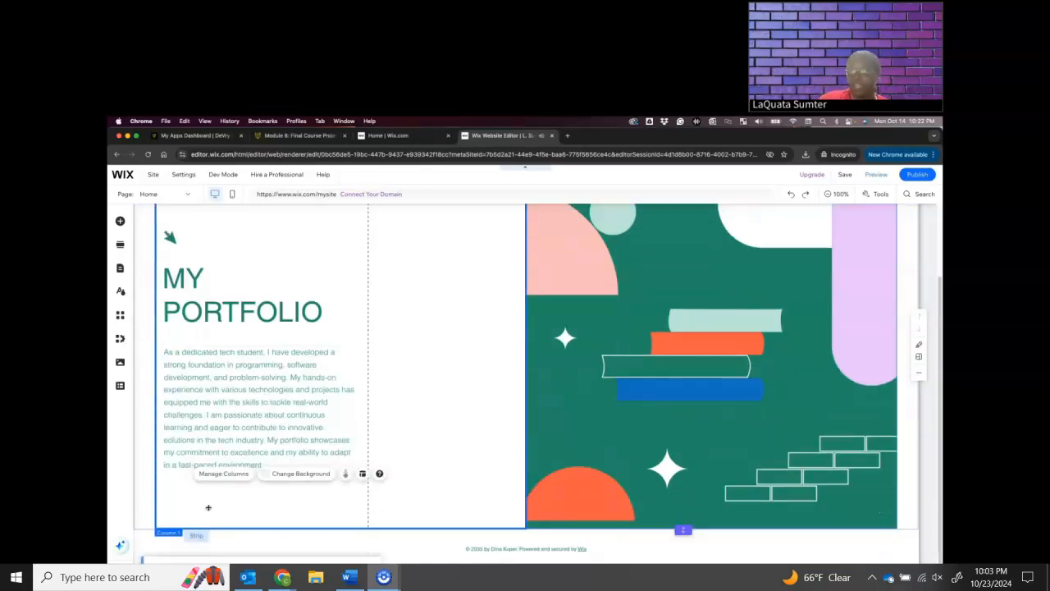
pyautogui.click(119, 365)
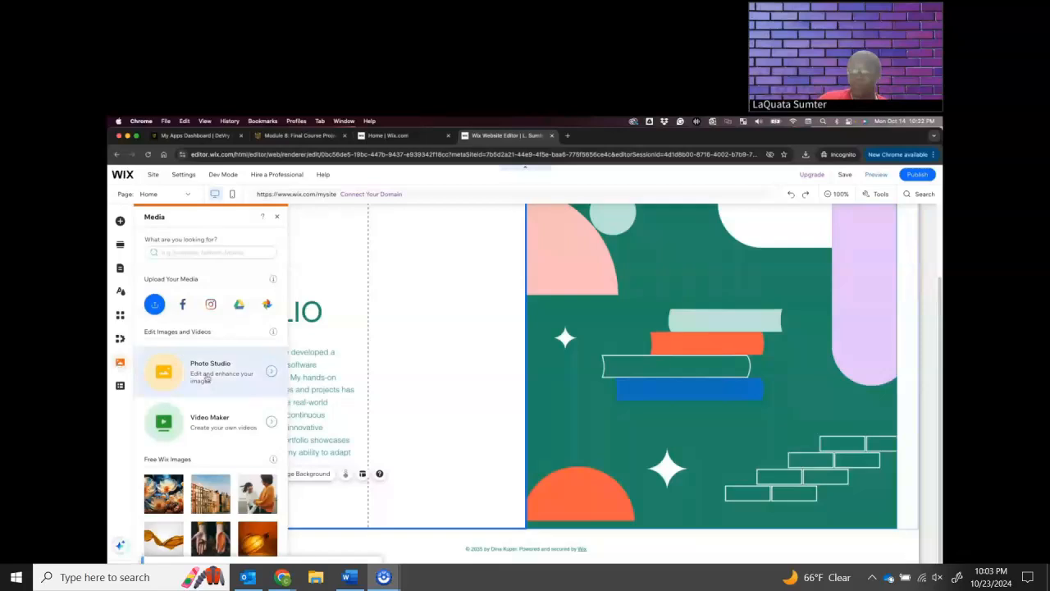
pyautogui.click(405, 393)
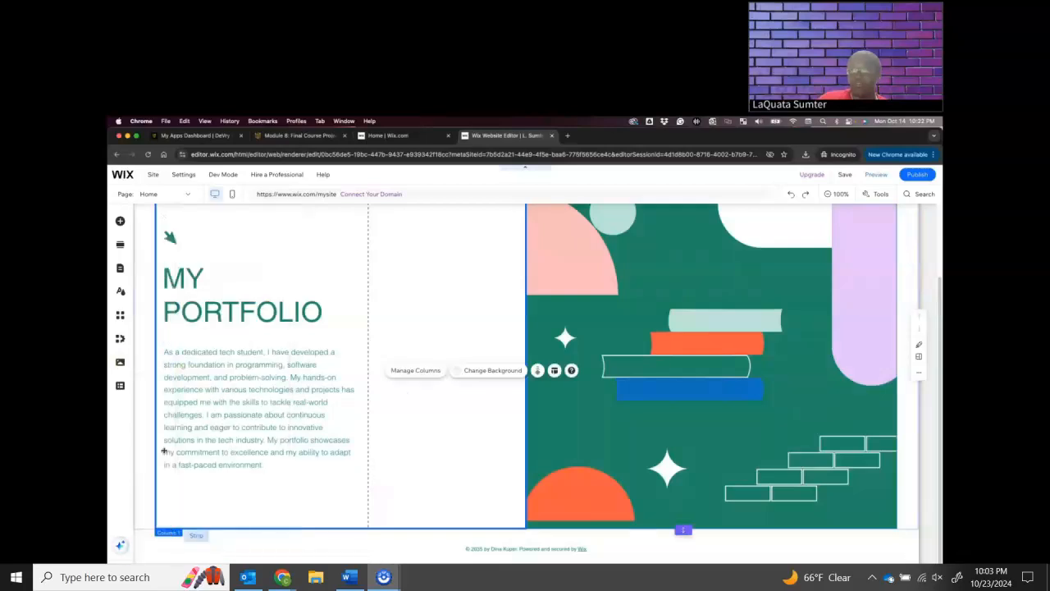
pyautogui.click(120, 363)
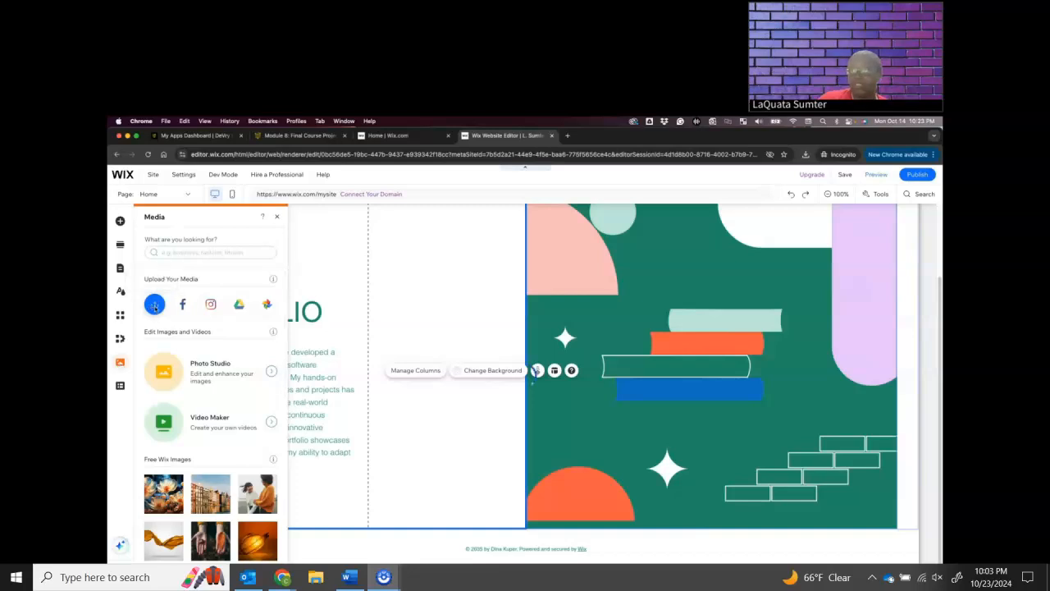
pyautogui.click(155, 305)
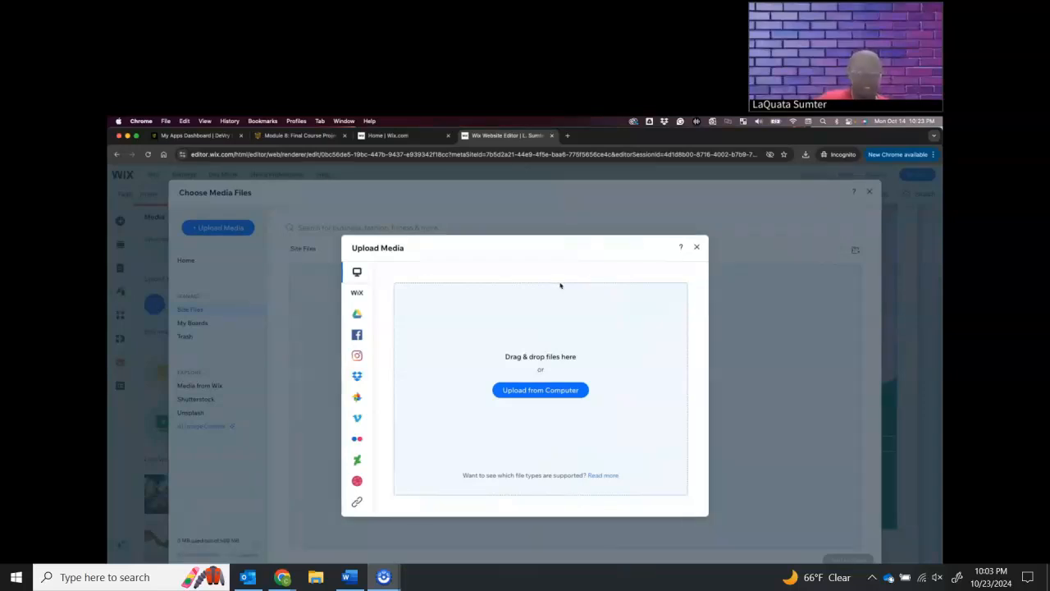
pyautogui.click(525, 391)
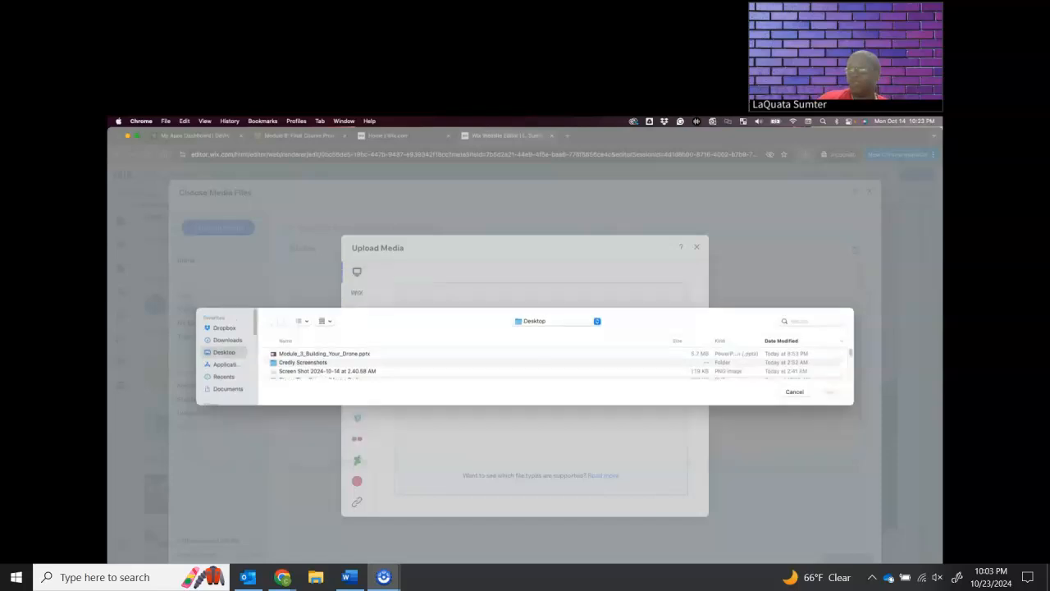
pyautogui.click(227, 340)
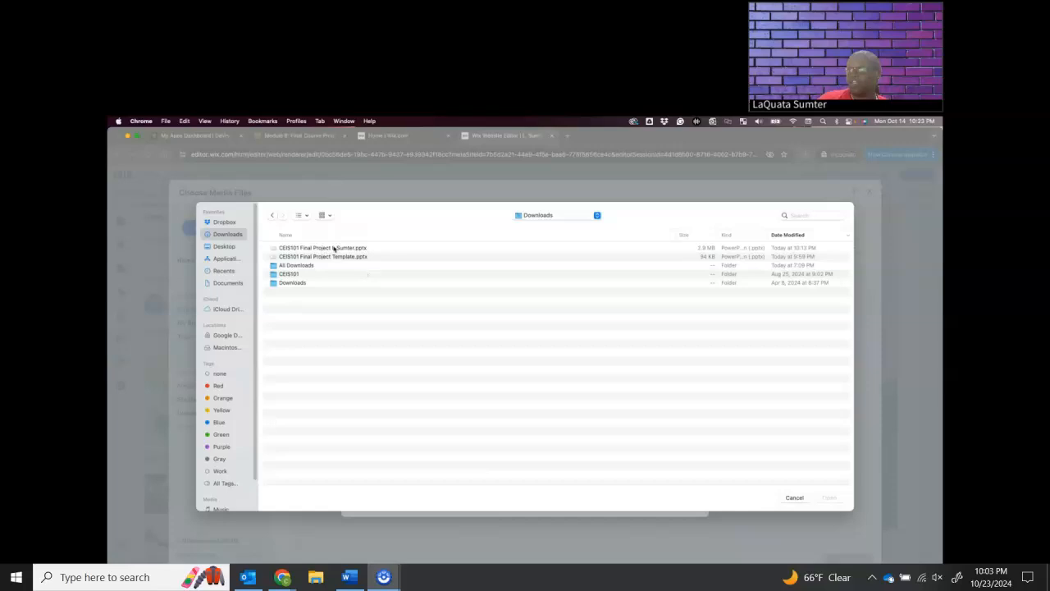
pyautogui.click(334, 247)
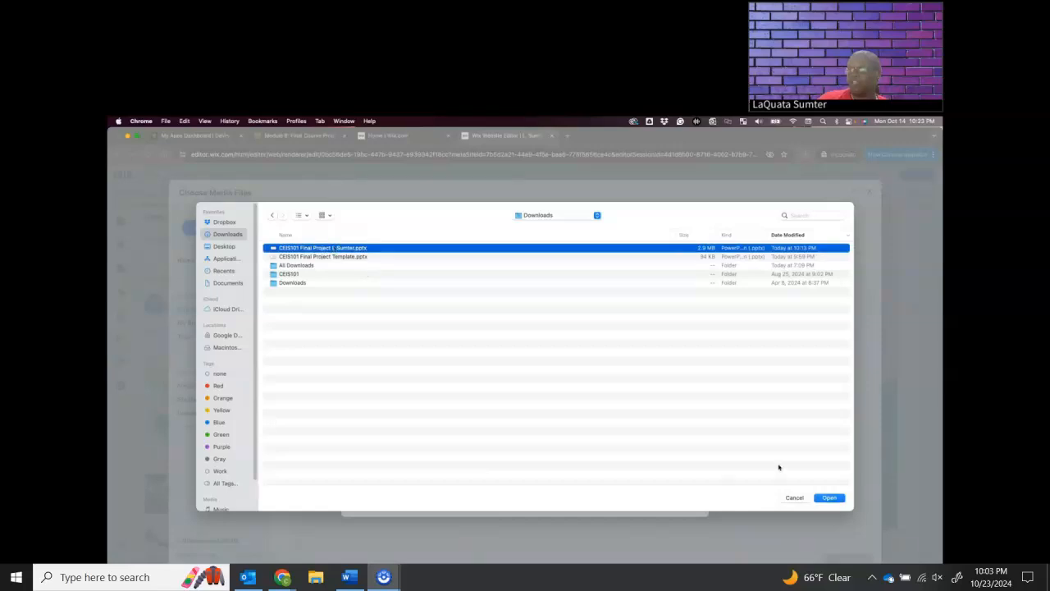
pyautogui.click(830, 498)
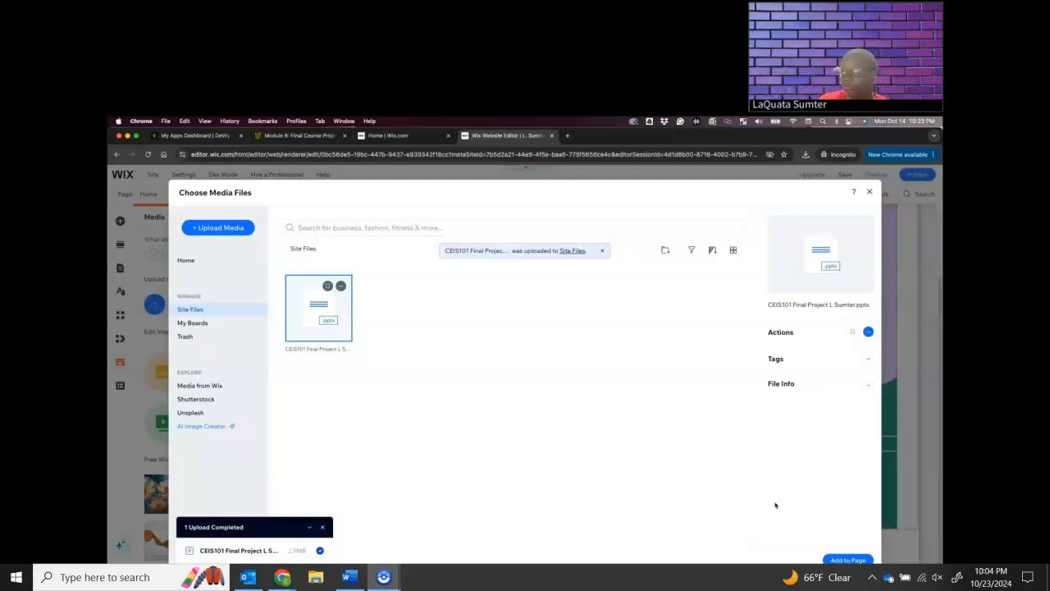
pyautogui.click(845, 559)
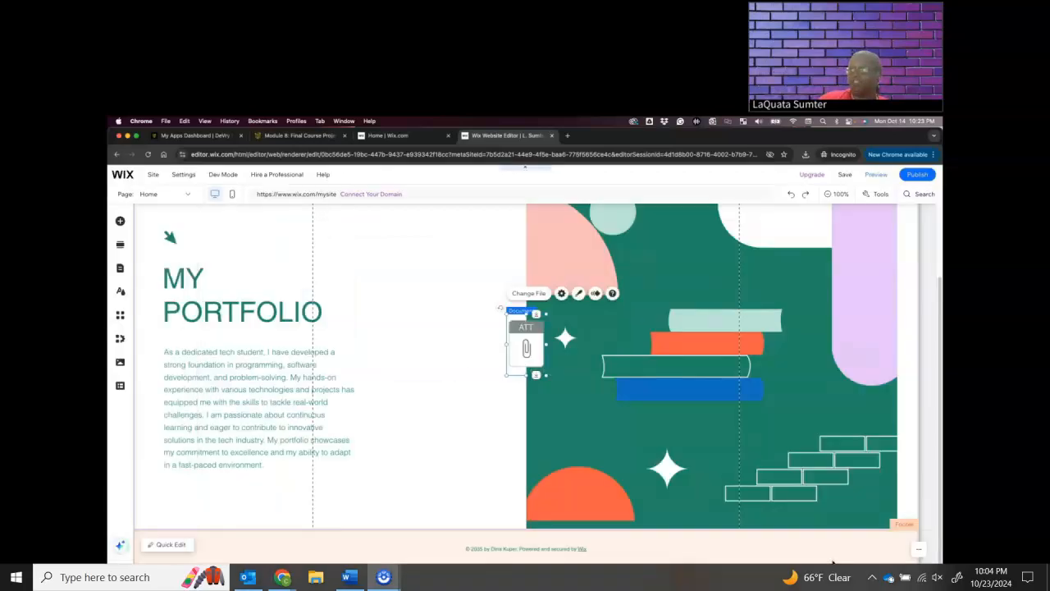
# Move the document icon directly below the portfolio summary paragraph, aligned with the text's starting edge
pyautogui.moveTo(520, 337); pyautogui.dragTo(518, 346)
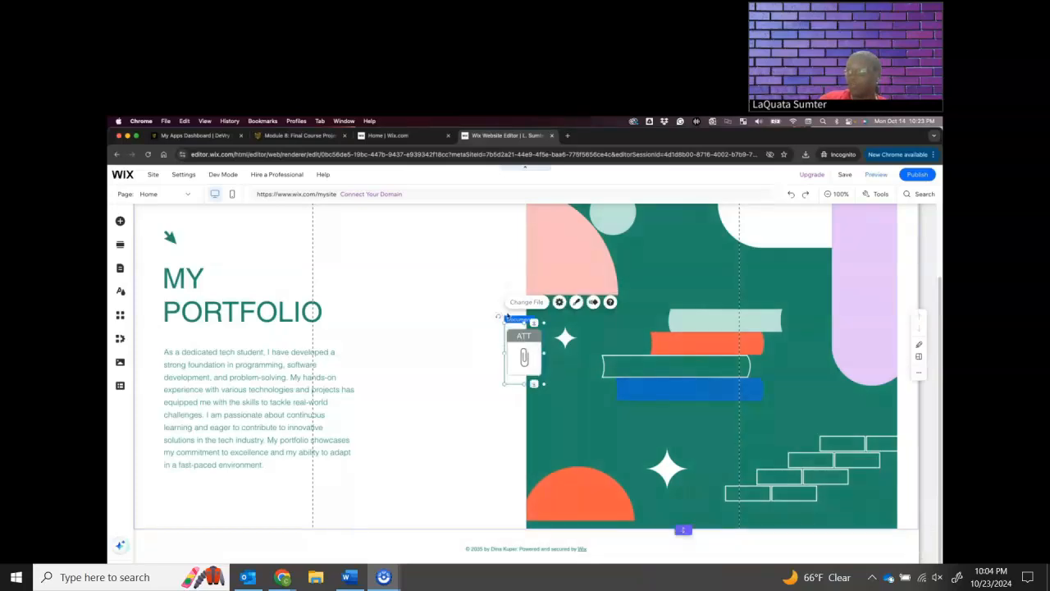
pyautogui.moveTo(524, 354); pyautogui.dragTo(185, 503)
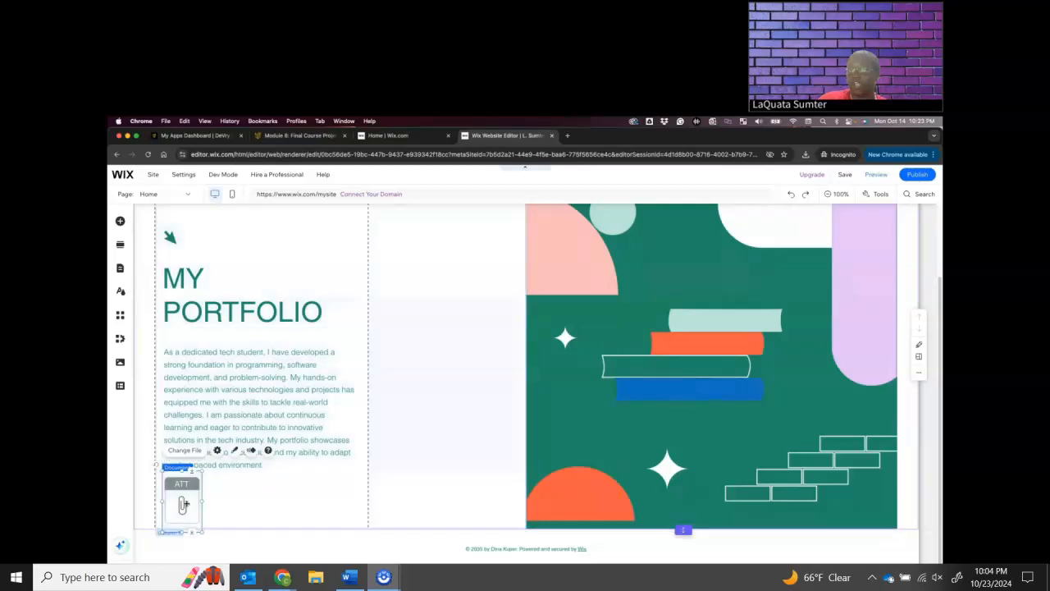
pyautogui.click(395, 504)
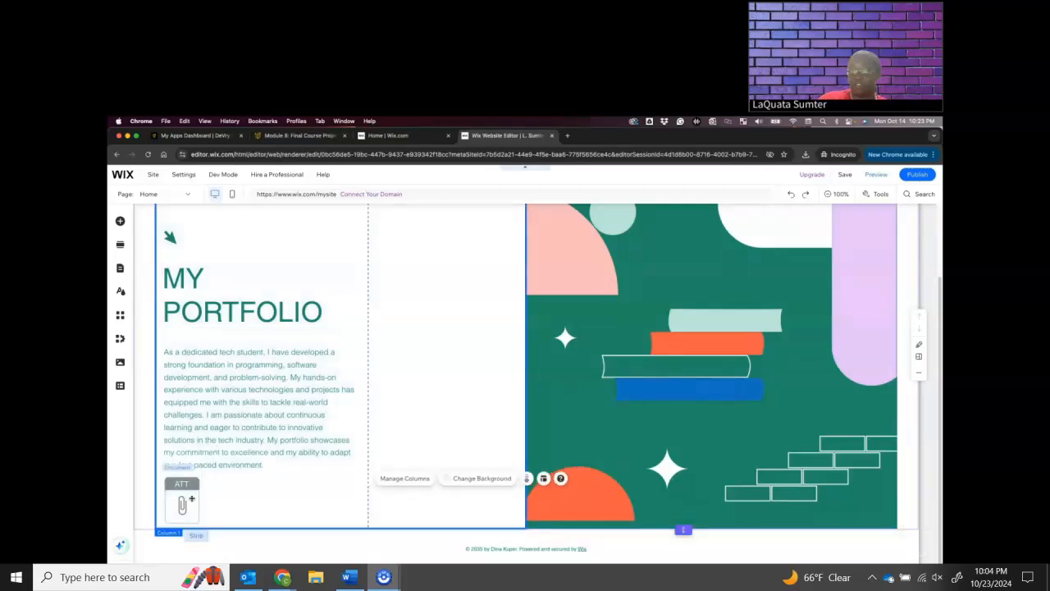
pyautogui.moveTo(191, 499)
pyautogui.mouseDown()
pyautogui.moveTo(246, 505)
pyautogui.moveTo(459, 386)
pyautogui.moveTo(337, 478)
pyautogui.moveTo(176, 501)
pyautogui.moveTo(185, 510)
pyautogui.mouseUp()
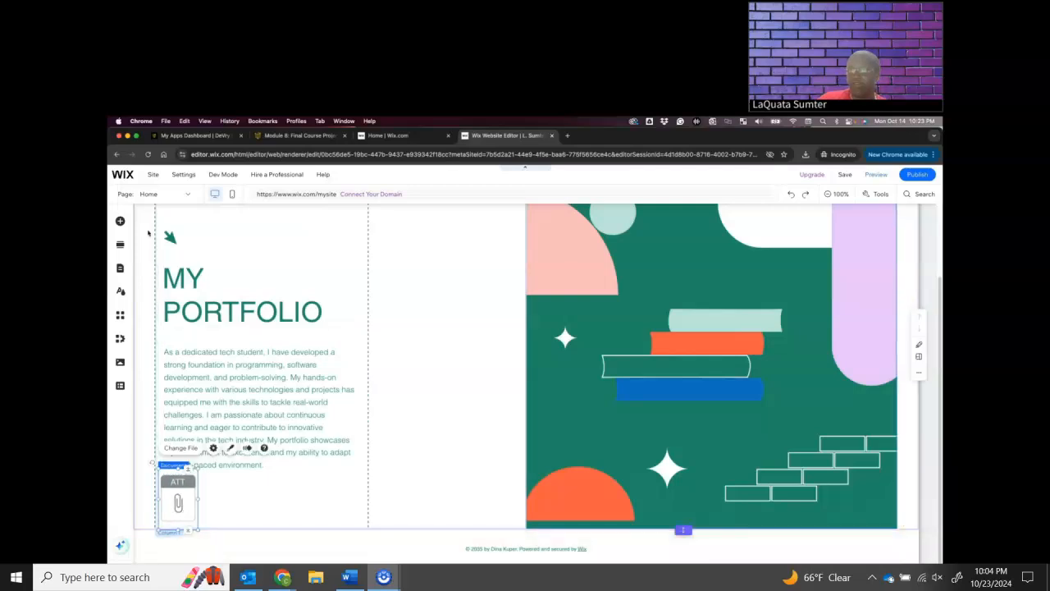
pyautogui.click(144, 234)
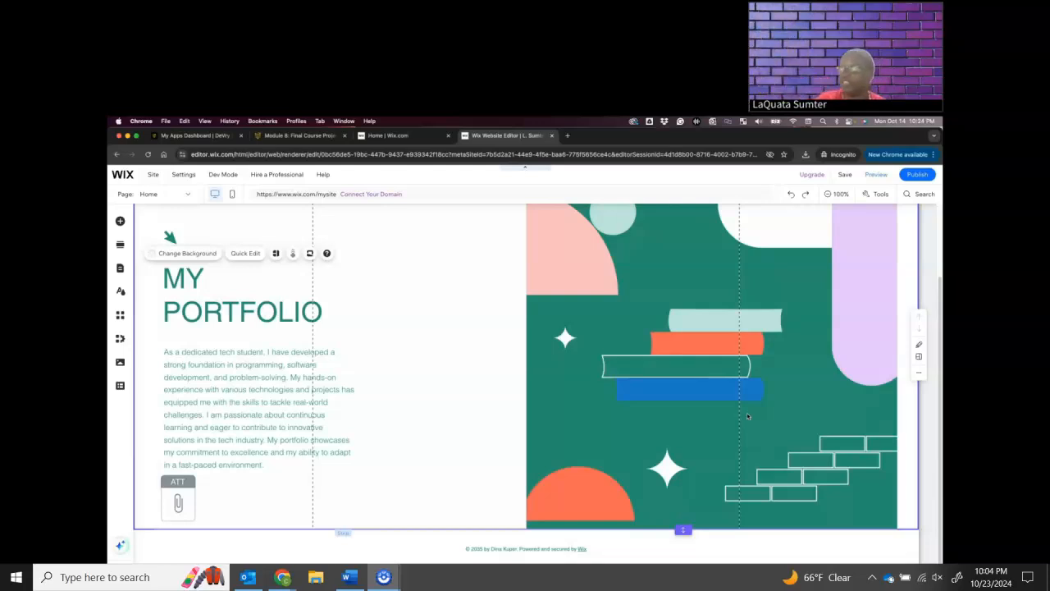
# Publish the portfolio site and copy the web address of the live site
pyautogui.click(927, 180)
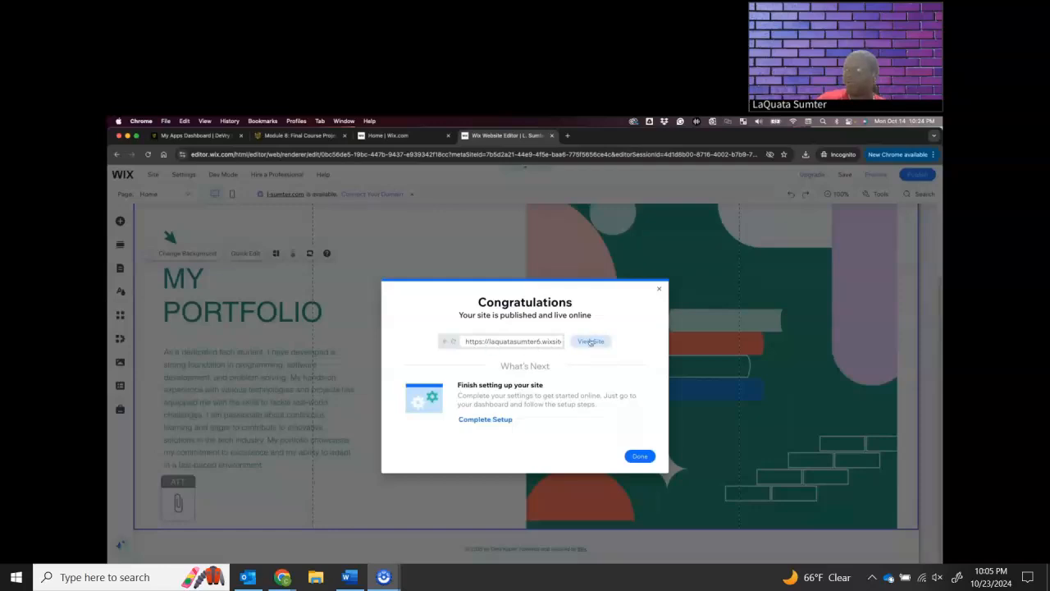
pyautogui.click(591, 341)
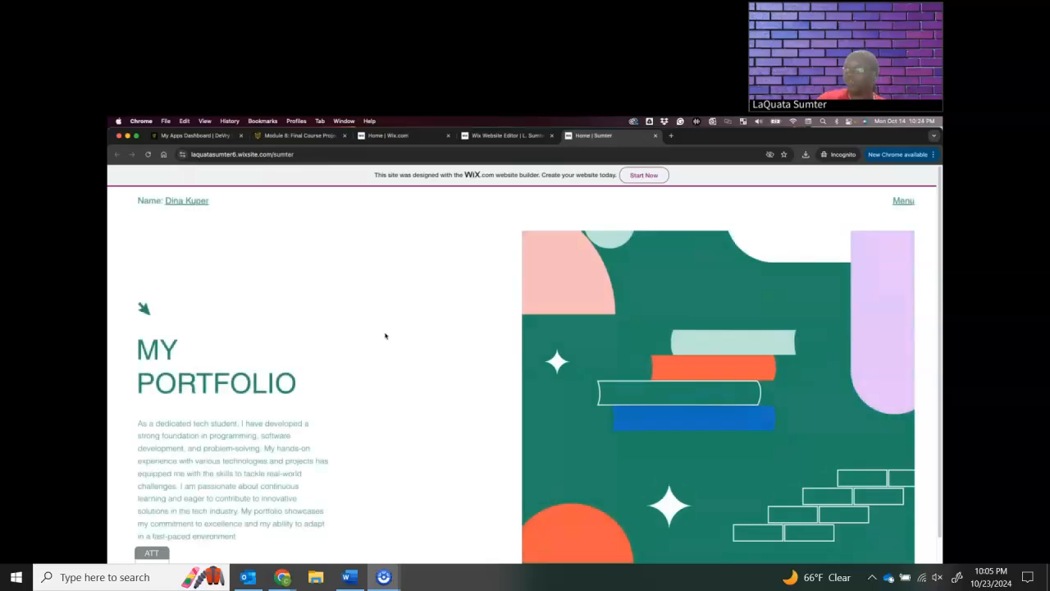
pyautogui.click(287, 154)
pyautogui.rightClick(287, 155)
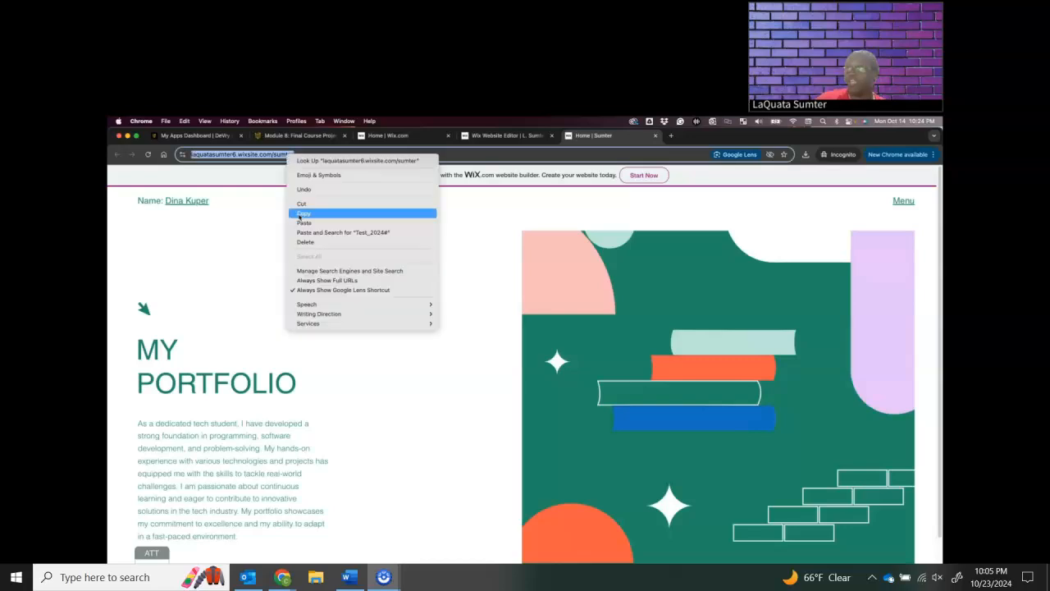
pyautogui.click(300, 214)
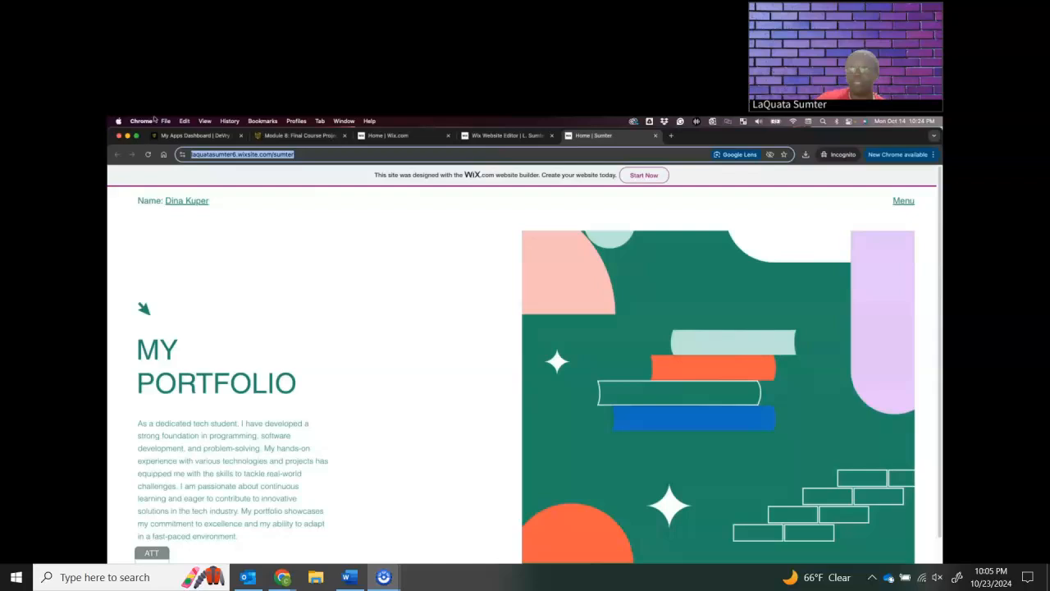
# Switch to the course's Module 8: Final Course Project page, view it as a student, and look through the rubric and the module recap
pyautogui.click(294, 137)
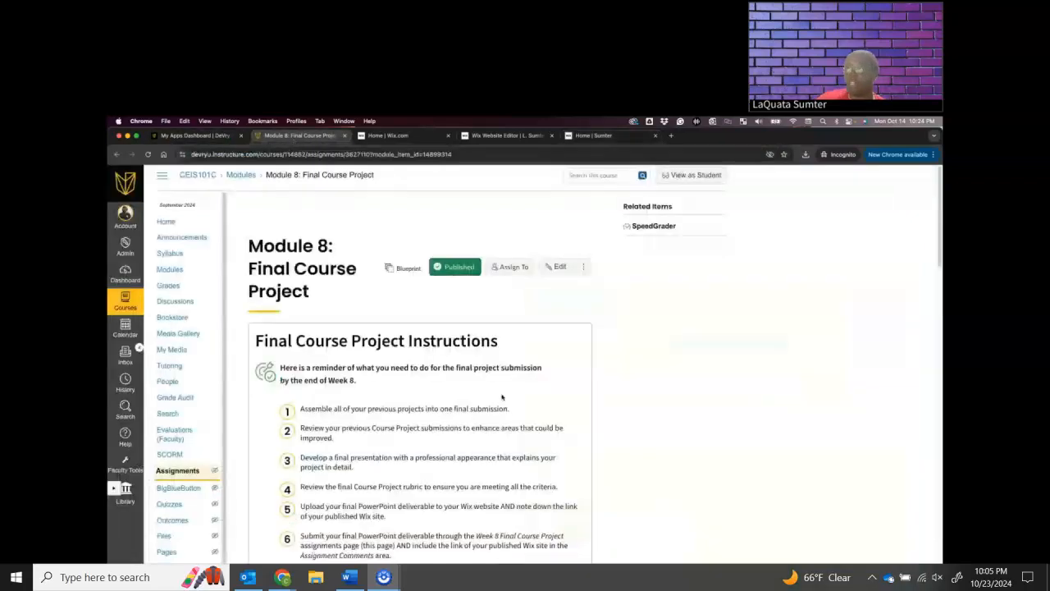
pyautogui.click(693, 177)
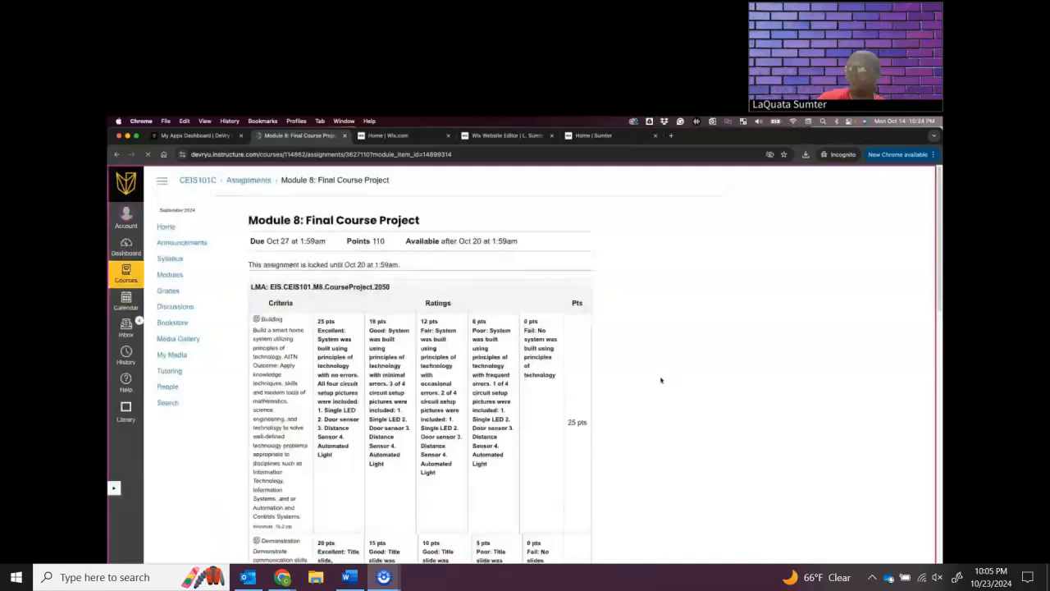
pyautogui.scroll(-10, 677, 398)
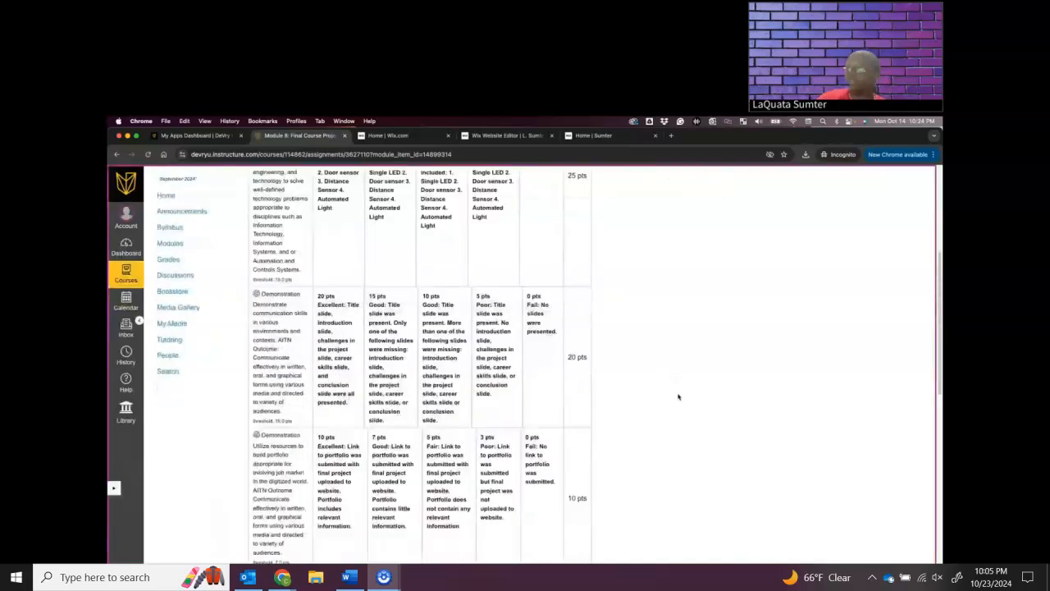
pyautogui.click(578, 519)
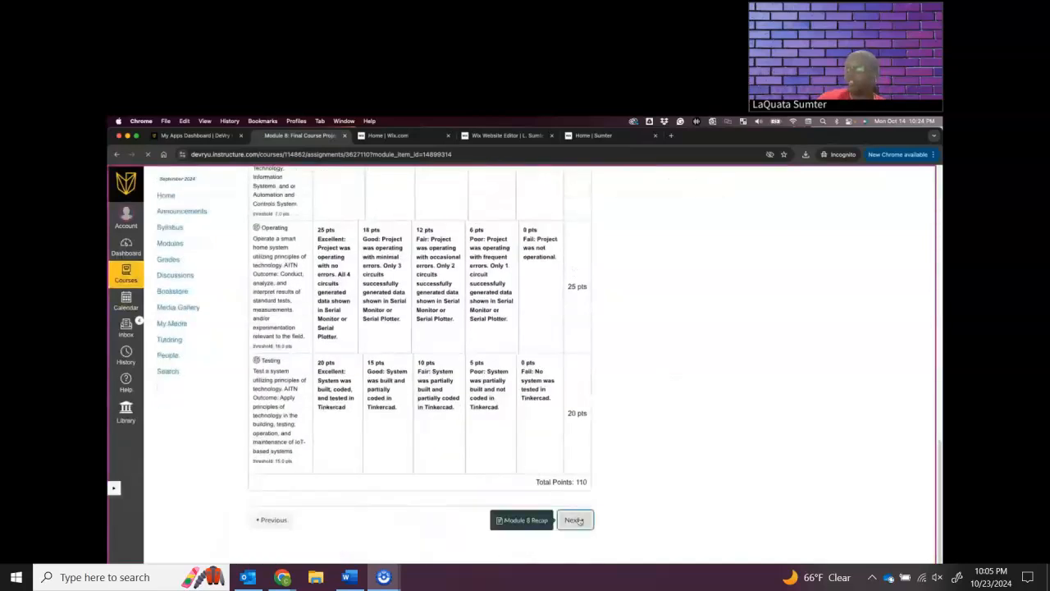
pyautogui.scroll(-2, 402, 489)
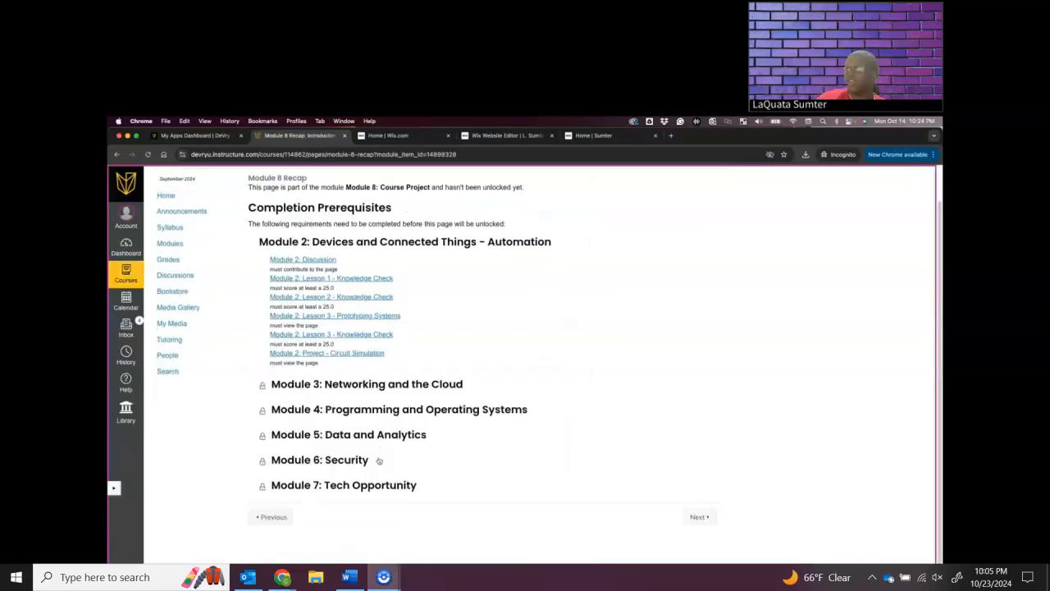
pyautogui.click(274, 515)
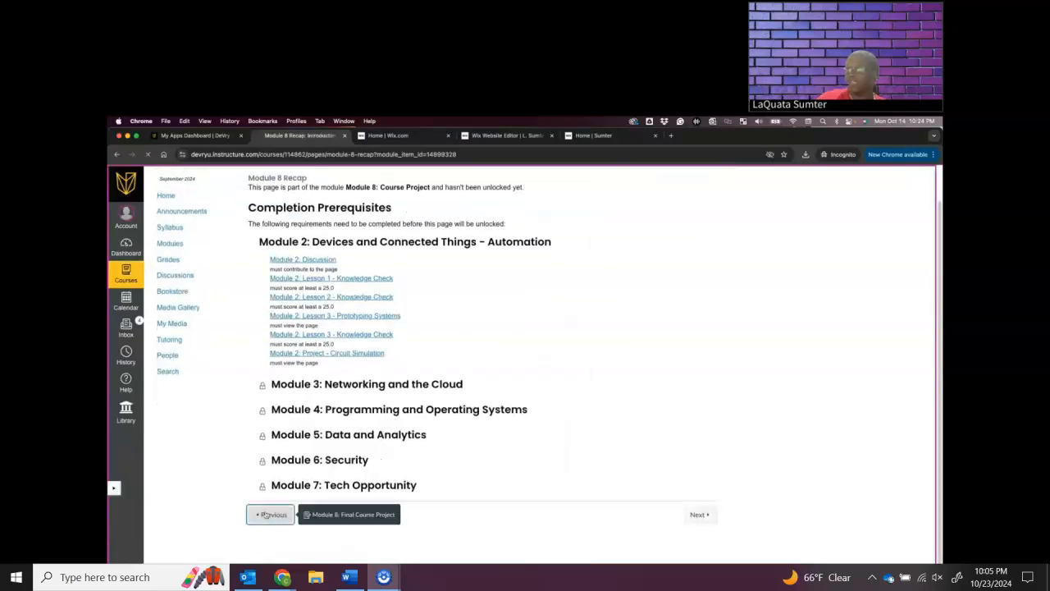
# Open the Module 2: Project - Circuit Simulation assignment from the course's module list
pyautogui.click(173, 259)
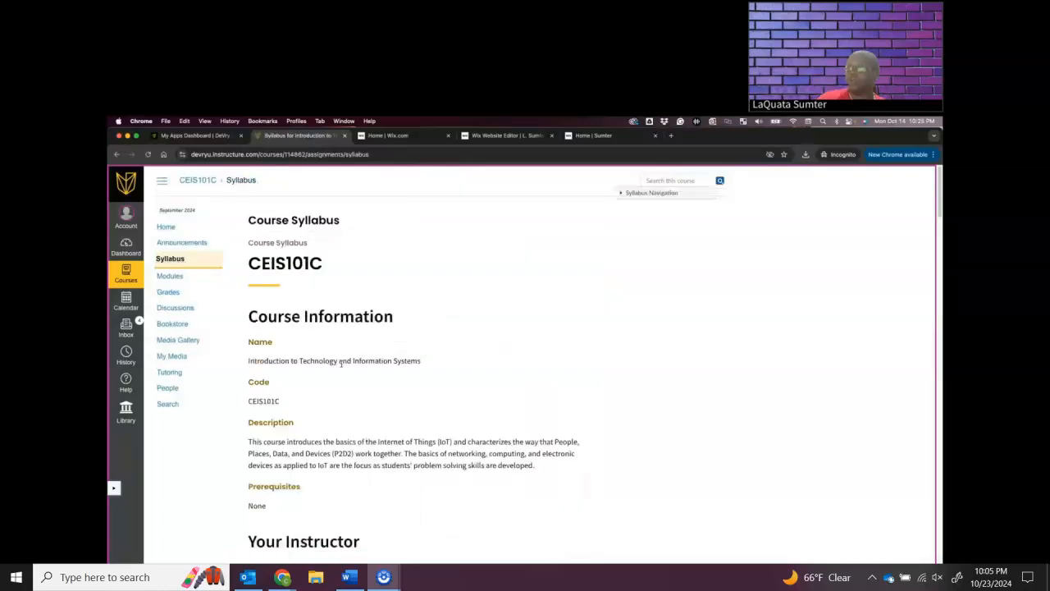
pyautogui.click(180, 276)
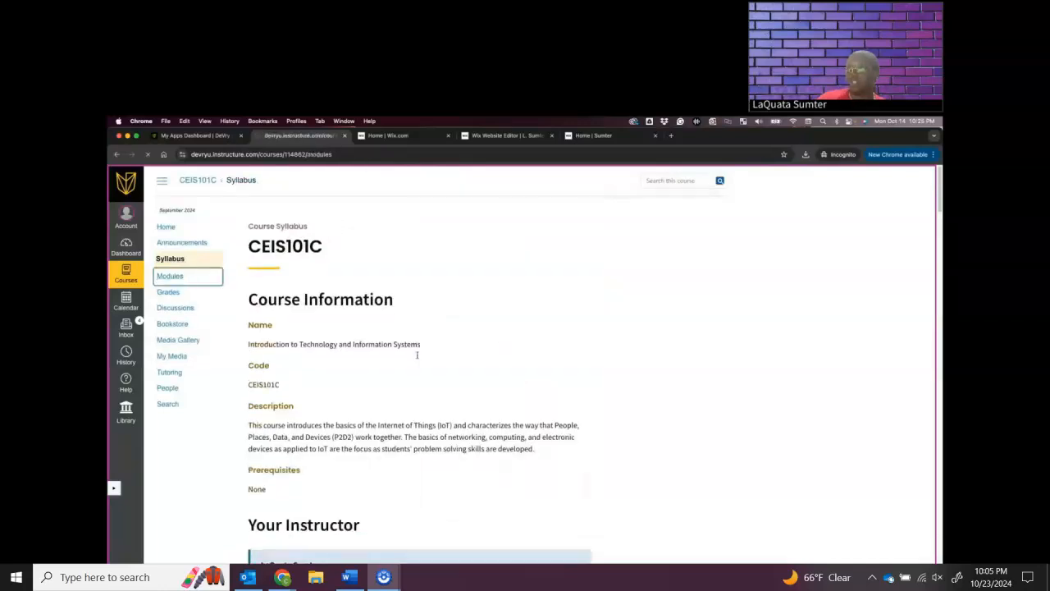
pyautogui.scroll(-15, 410, 434)
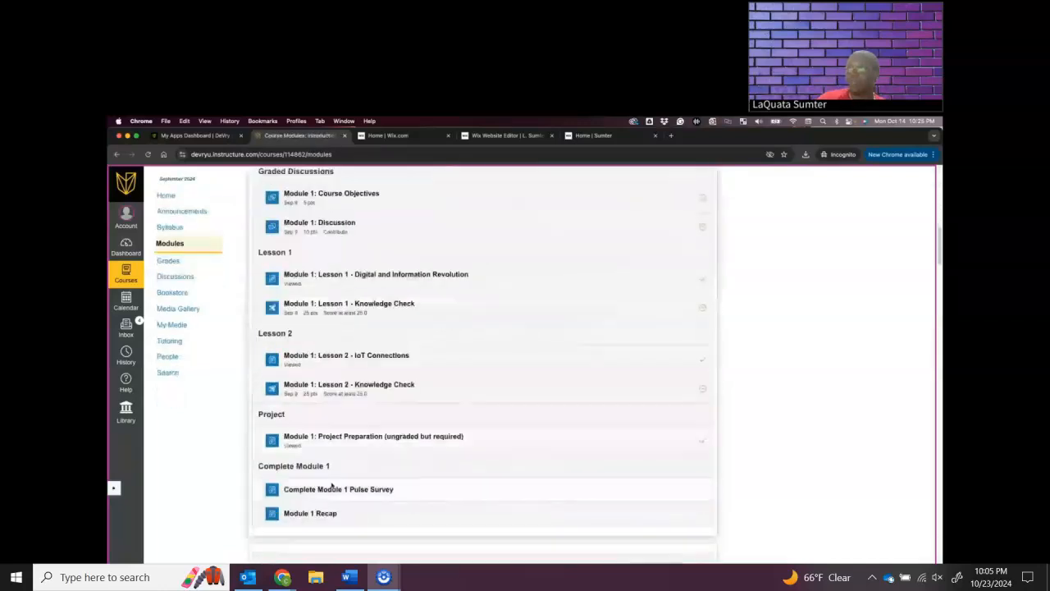
pyautogui.scroll(-10, 340, 467)
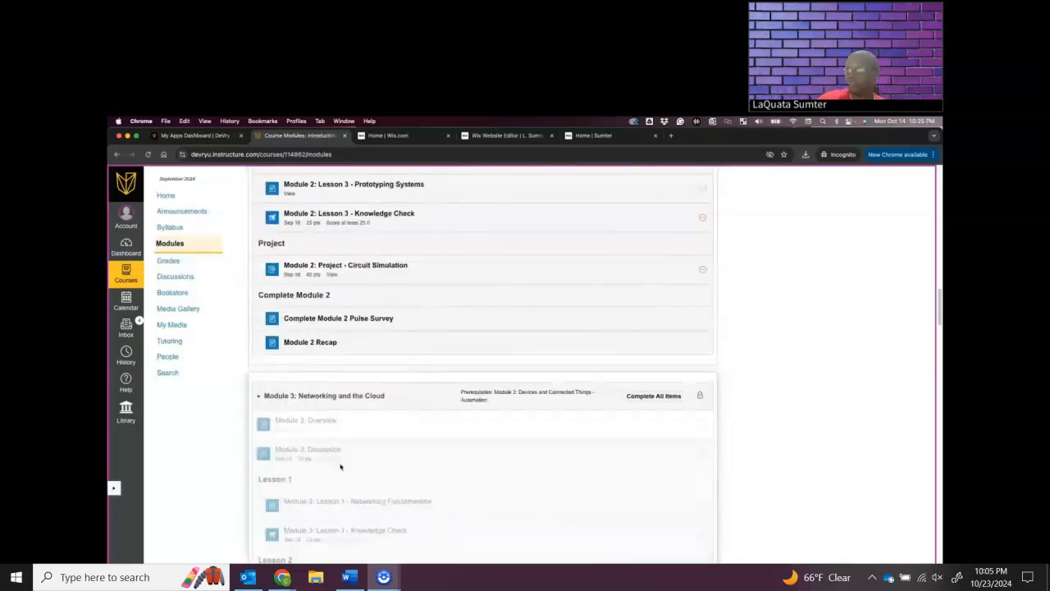
pyautogui.scroll(3, 341, 467)
pyautogui.click(350, 500)
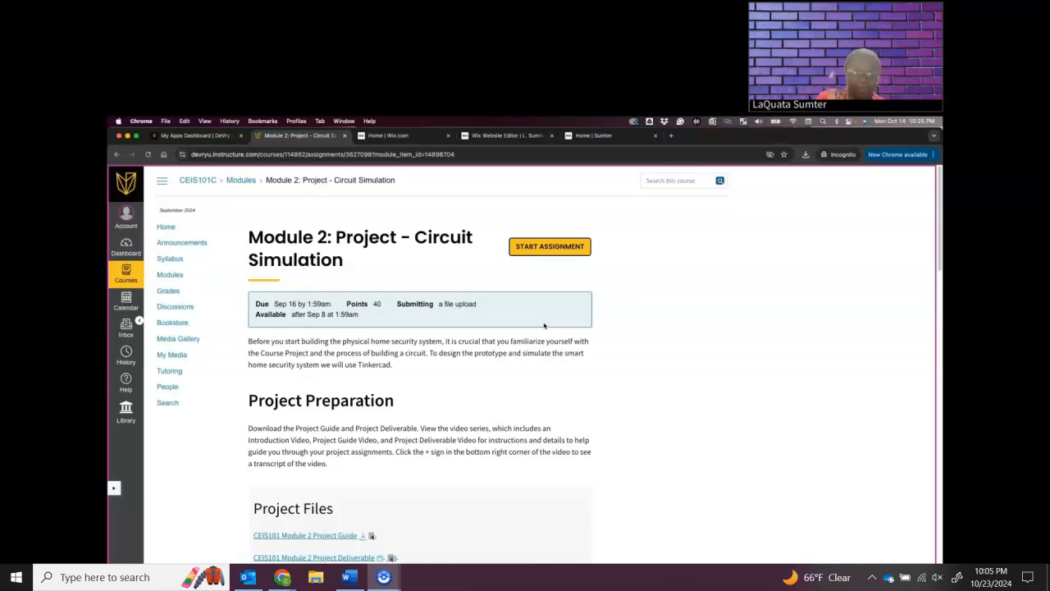
# Start the Module 2 assignment submission and paste the copied Wix site link into its comments
pyautogui.scroll(-5, 542, 247)
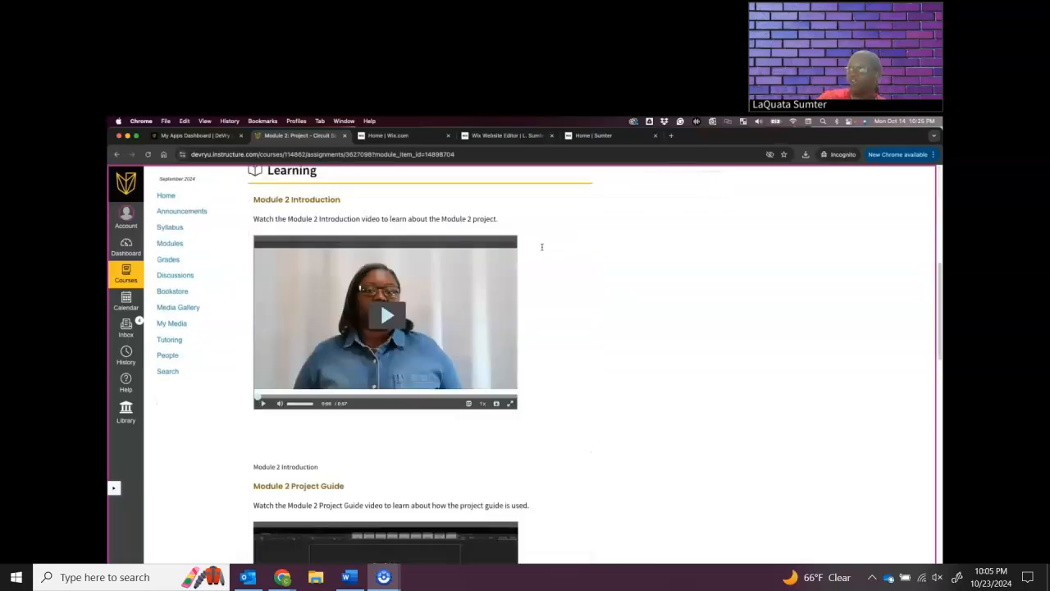
pyautogui.scroll(-5, 541, 247)
pyautogui.click(299, 518)
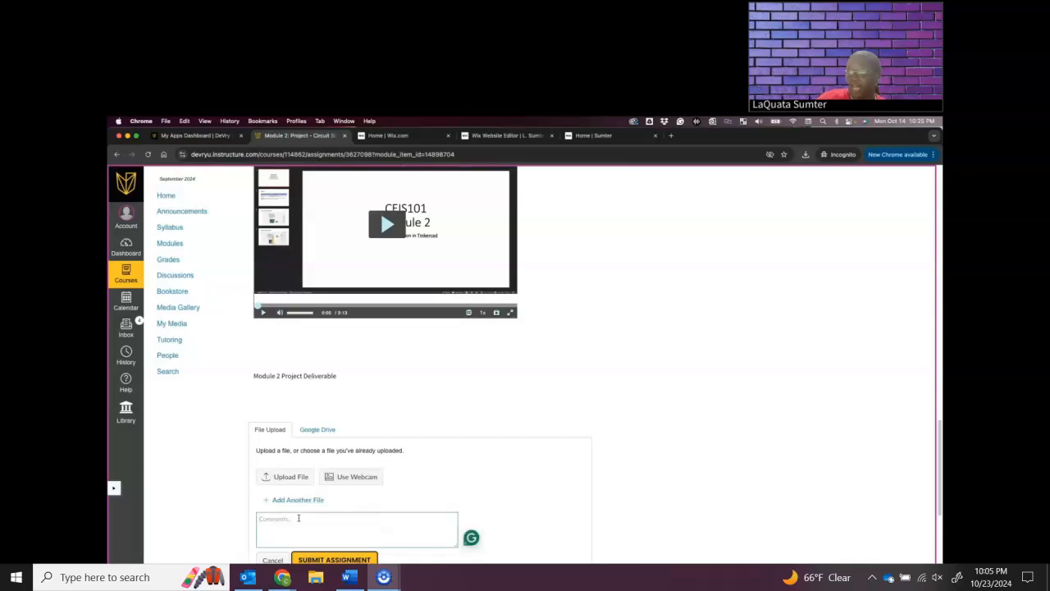
pyautogui.rightClick(299, 518)
pyautogui.click(325, 496)
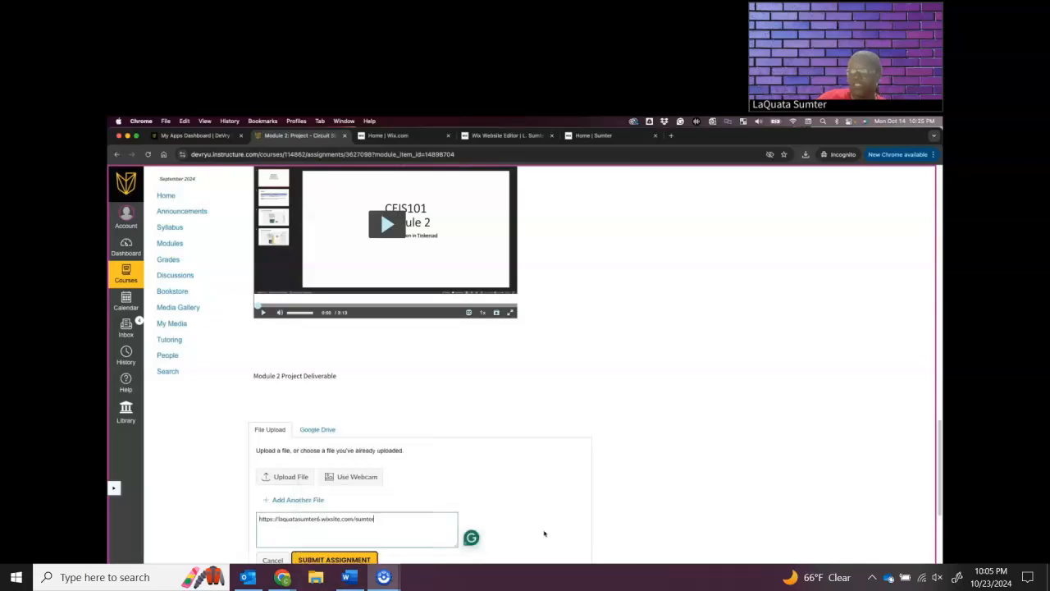
# Attach the student's completed CEIS101 Final Project PowerPoint file to the Module 2 submission and submit the assignment
pyautogui.scroll(-1, 401, 522)
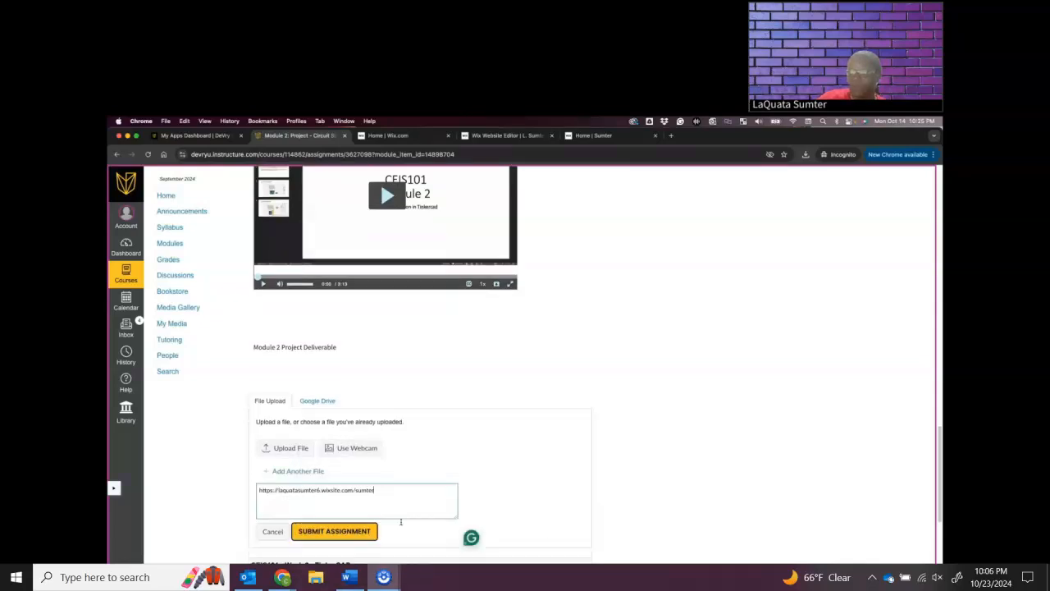
pyautogui.click(281, 449)
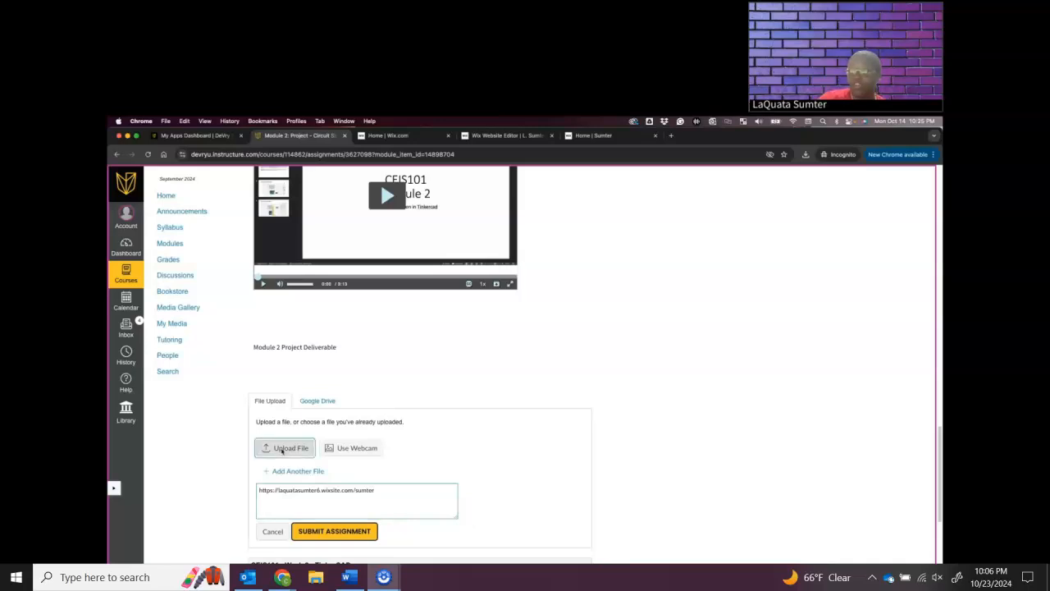
pyautogui.click(276, 448)
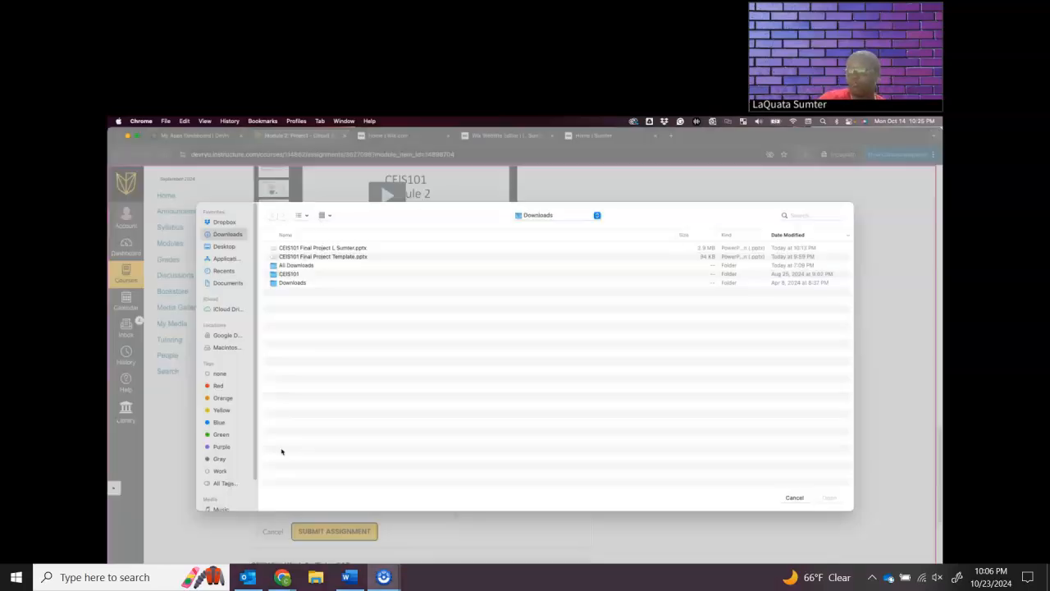
pyautogui.click(320, 247)
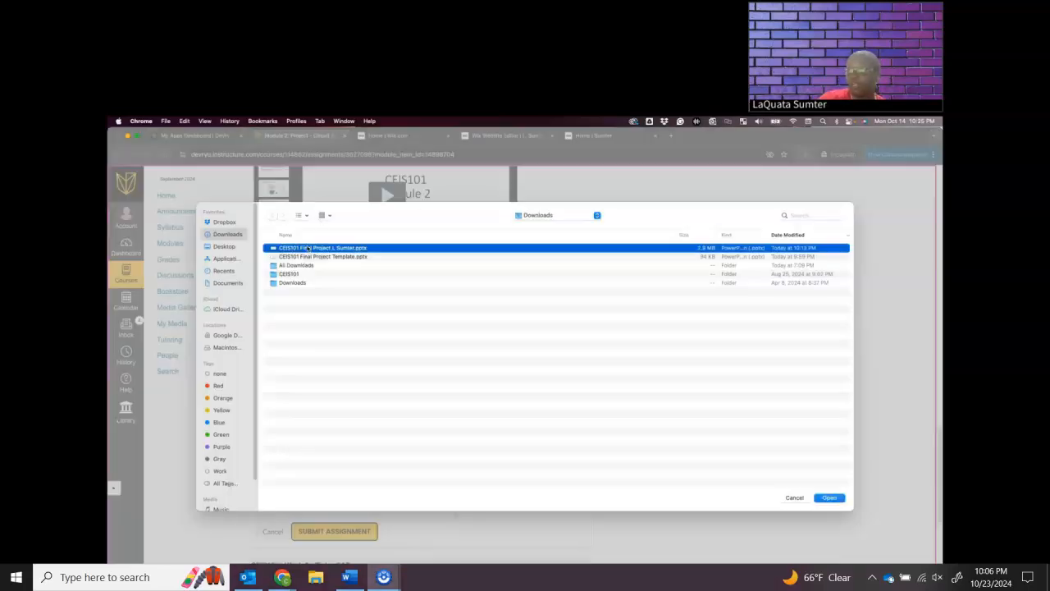
pyautogui.click(830, 498)
pyautogui.moveTo(413, 499); pyautogui.dragTo(256, 492)
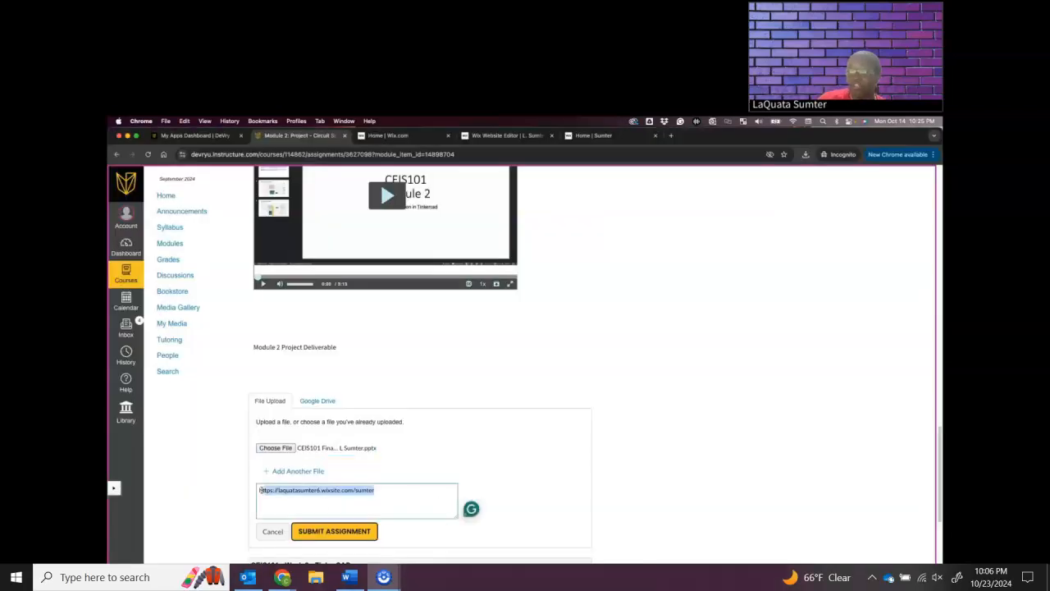
pyautogui.click(333, 531)
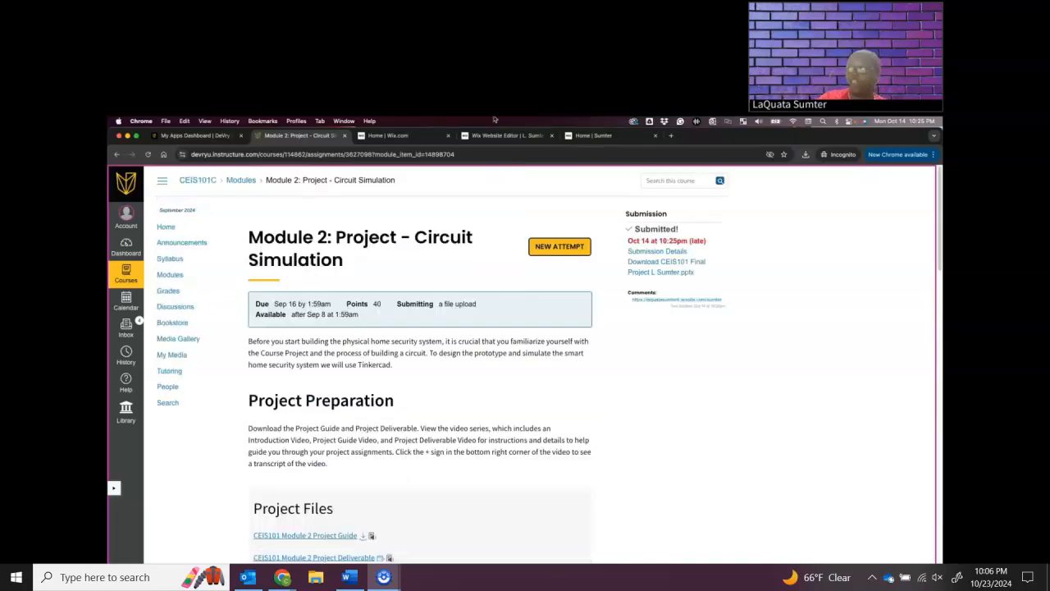
# Close the live portfolio page and dismiss the publish confirmation, mobile editing prompt and domain offer in the Wix editor
pyautogui.click(582, 136)
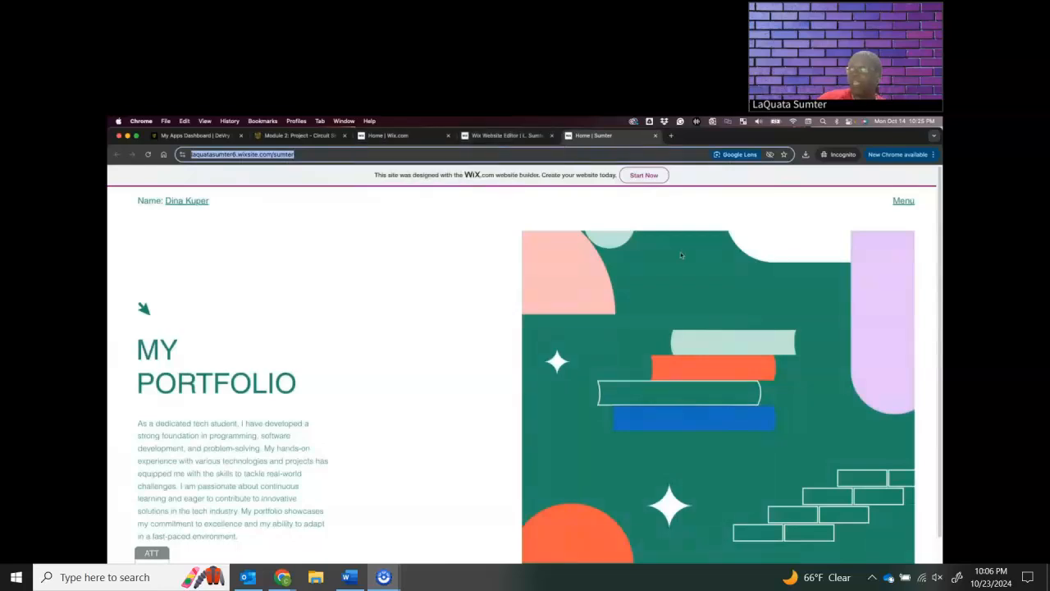
pyautogui.click(655, 136)
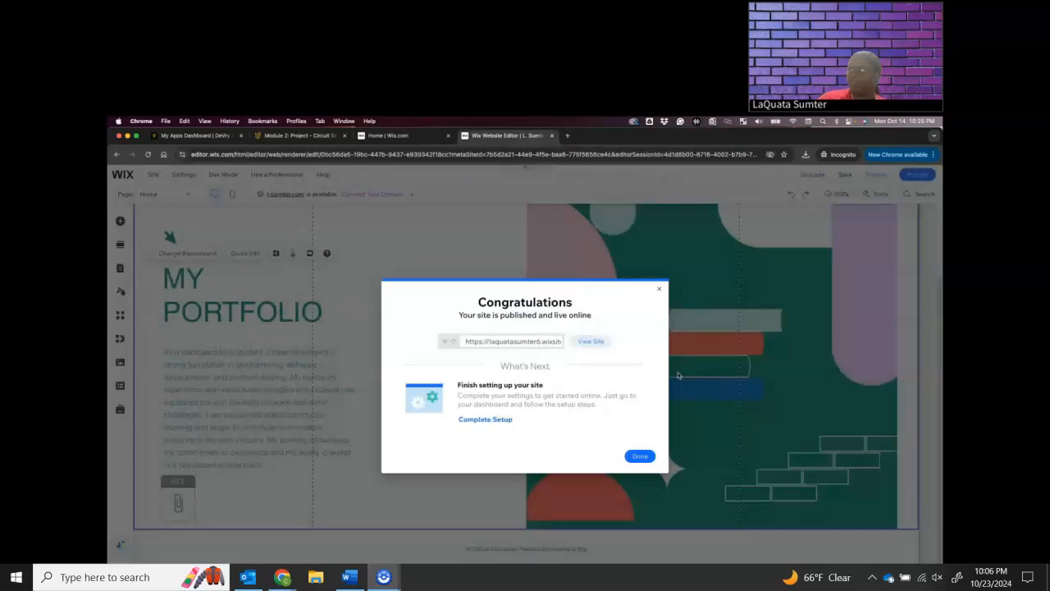
pyautogui.click(640, 455)
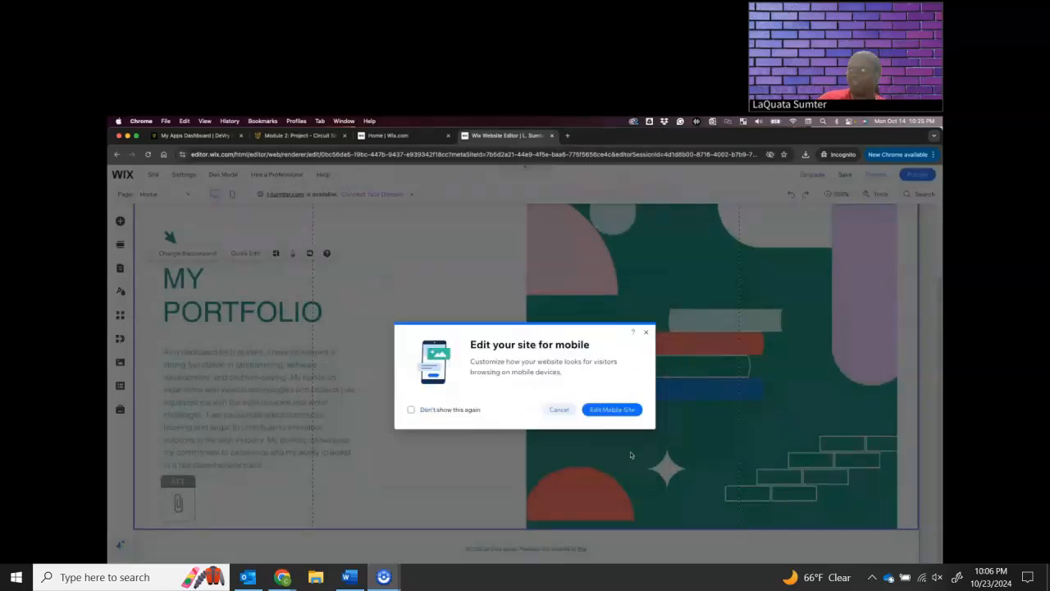
pyautogui.click(559, 409)
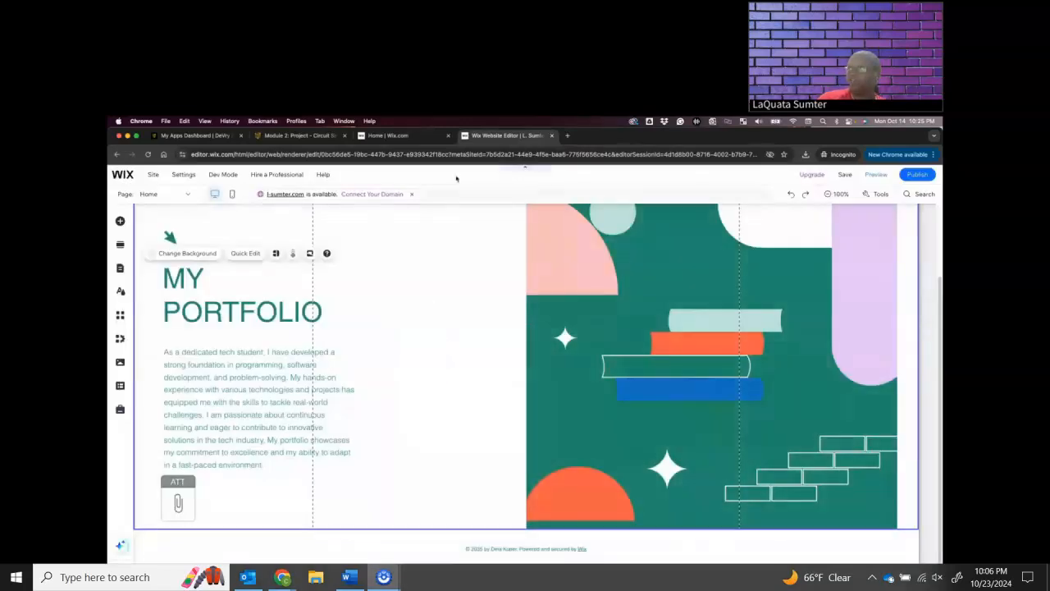
pyautogui.click(413, 197)
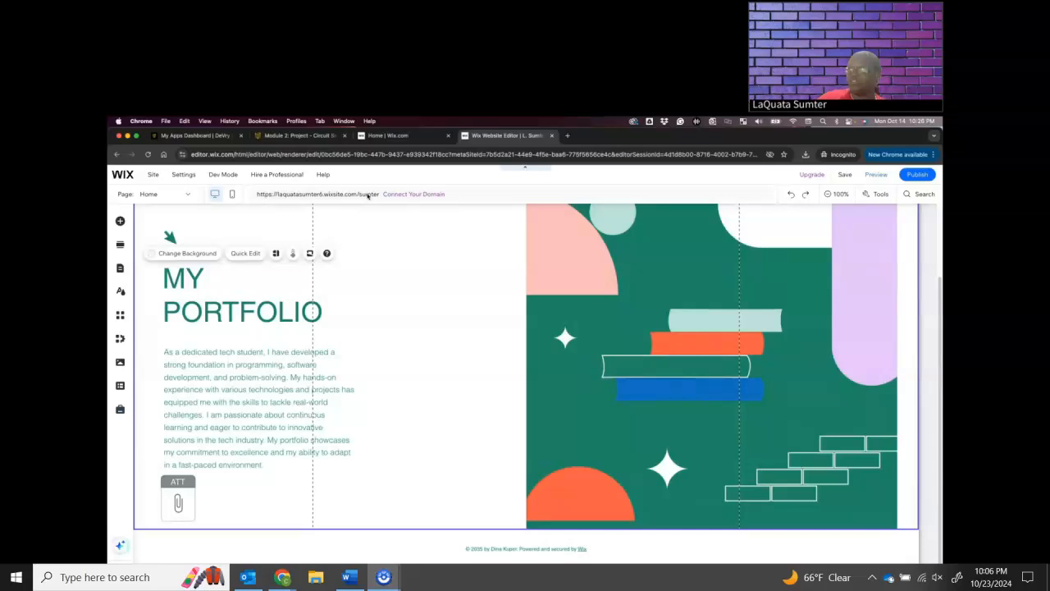
# View the published portfolio site from the Wix editor's publish options and copy its web address
pyautogui.moveTo(924, 178)
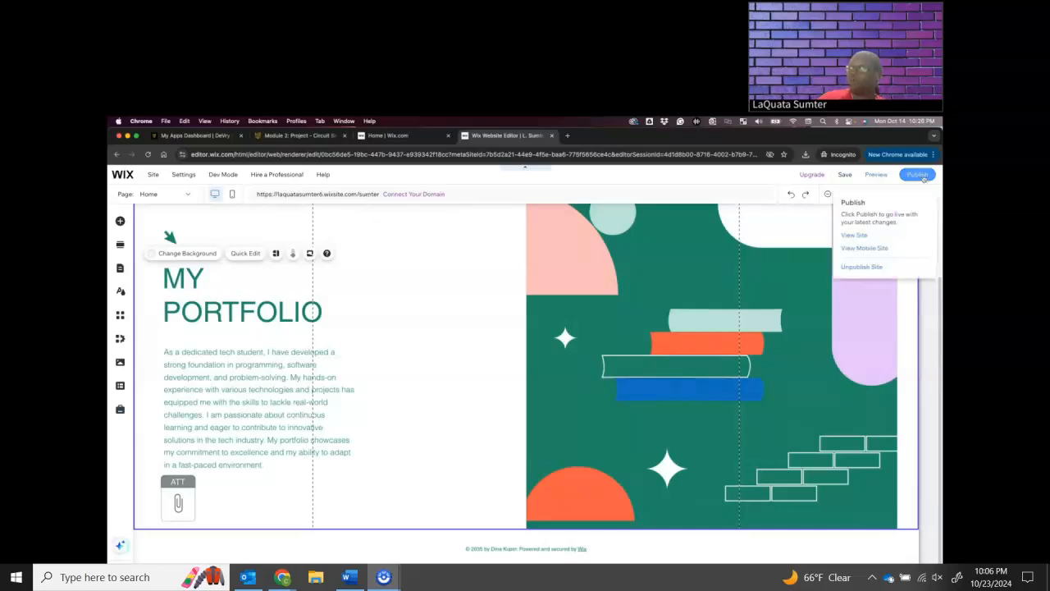
pyautogui.click(858, 236)
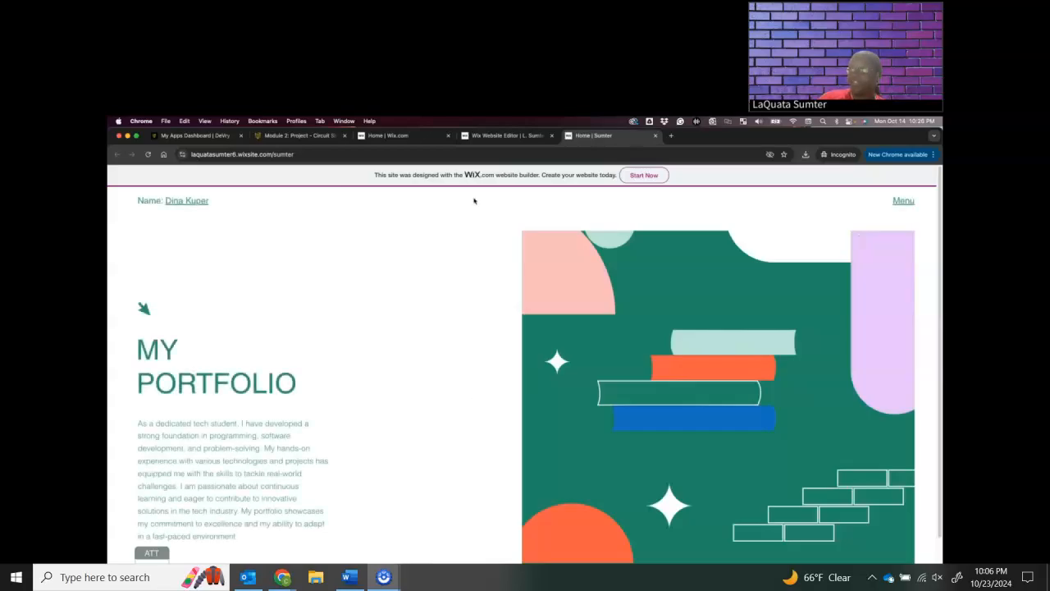
pyautogui.click(301, 154)
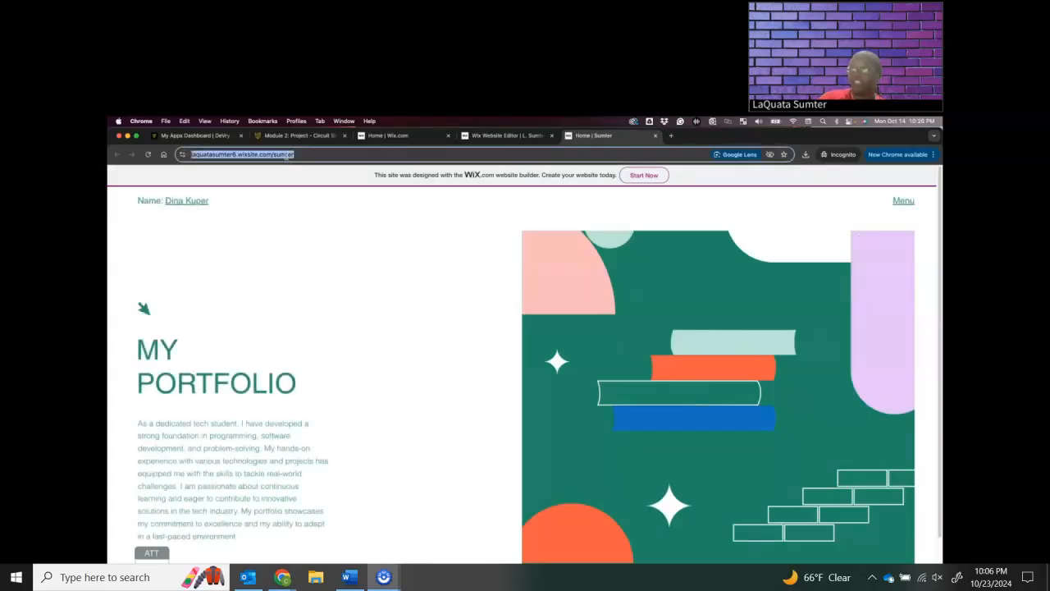
pyautogui.rightClick(287, 155)
pyautogui.click(300, 215)
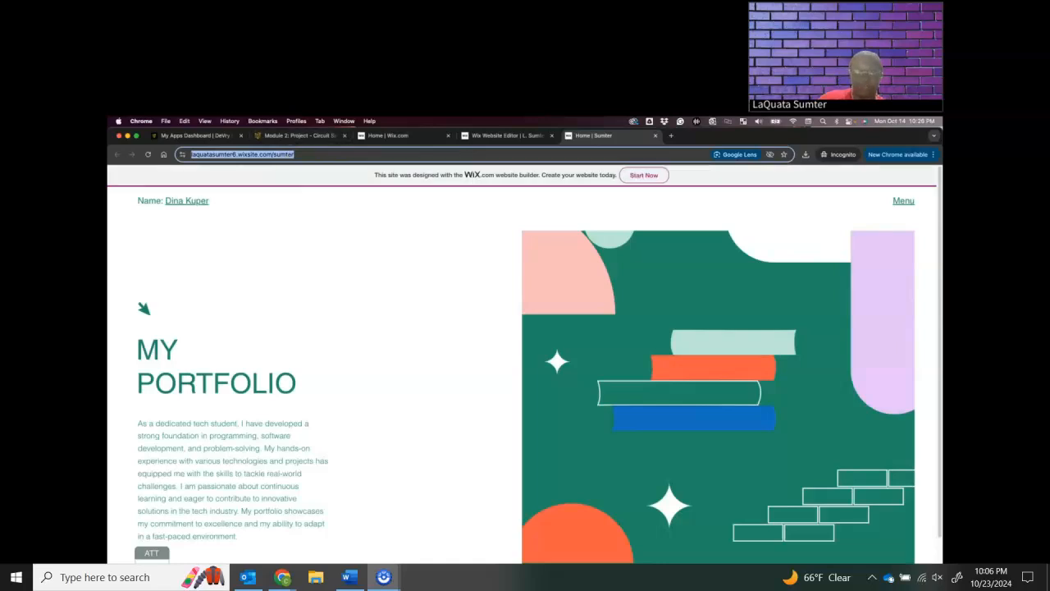
# Switch to PowerPoint, remove the last slide, "Delete this slide after completing requirements", and save the final project presentation
pyautogui.press('super+Tab')
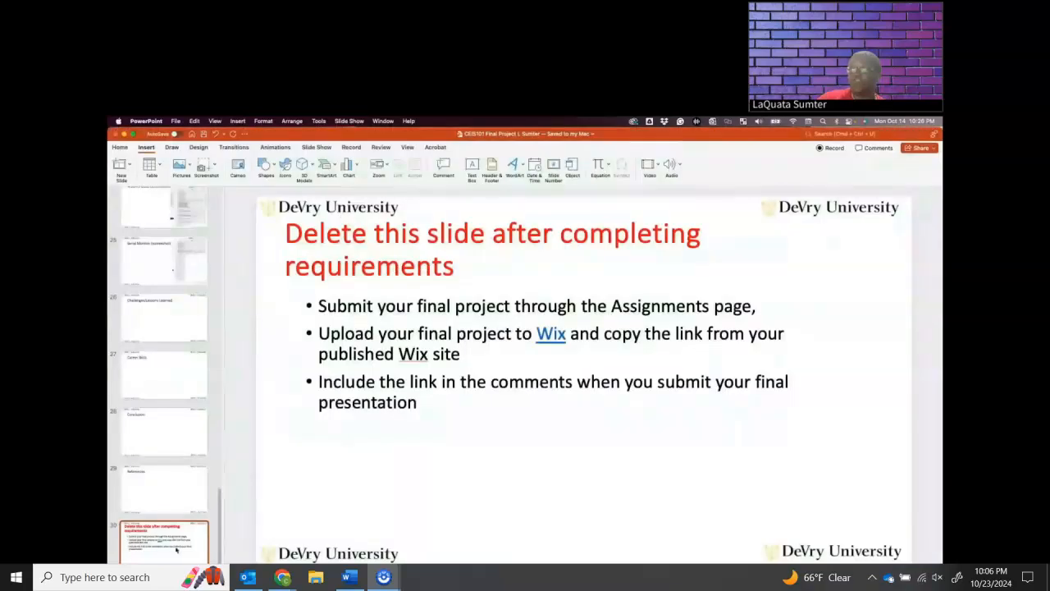
pyautogui.rightClick(176, 548)
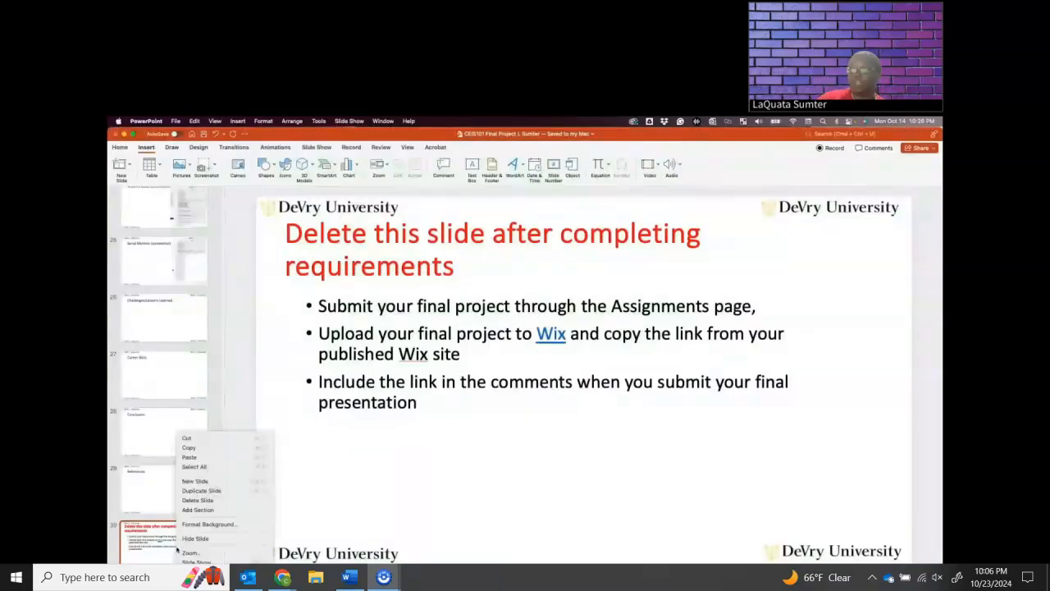
pyautogui.click(205, 438)
pyautogui.click(176, 121)
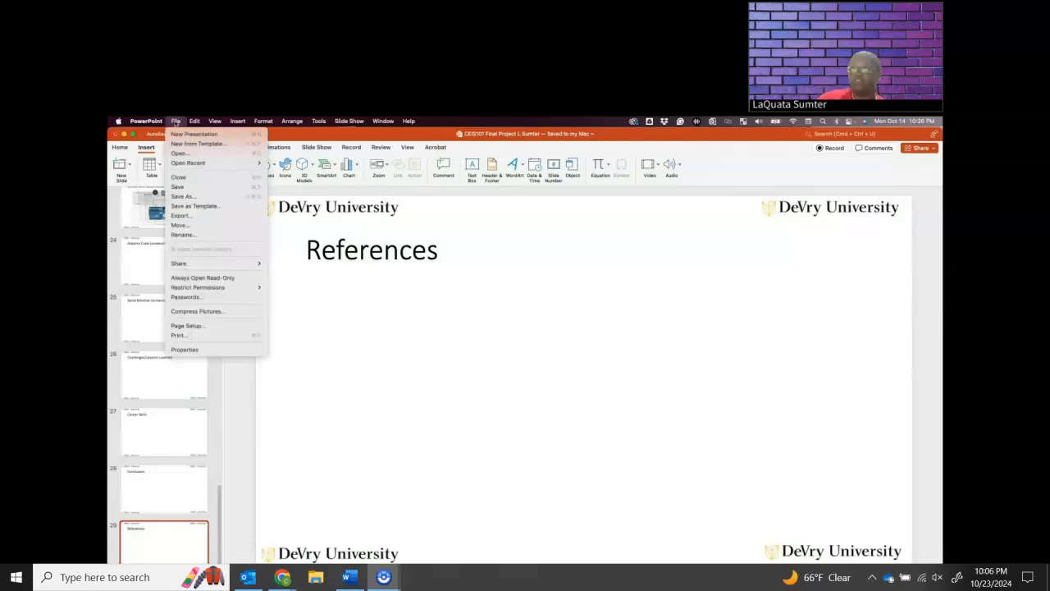
pyautogui.click(182, 196)
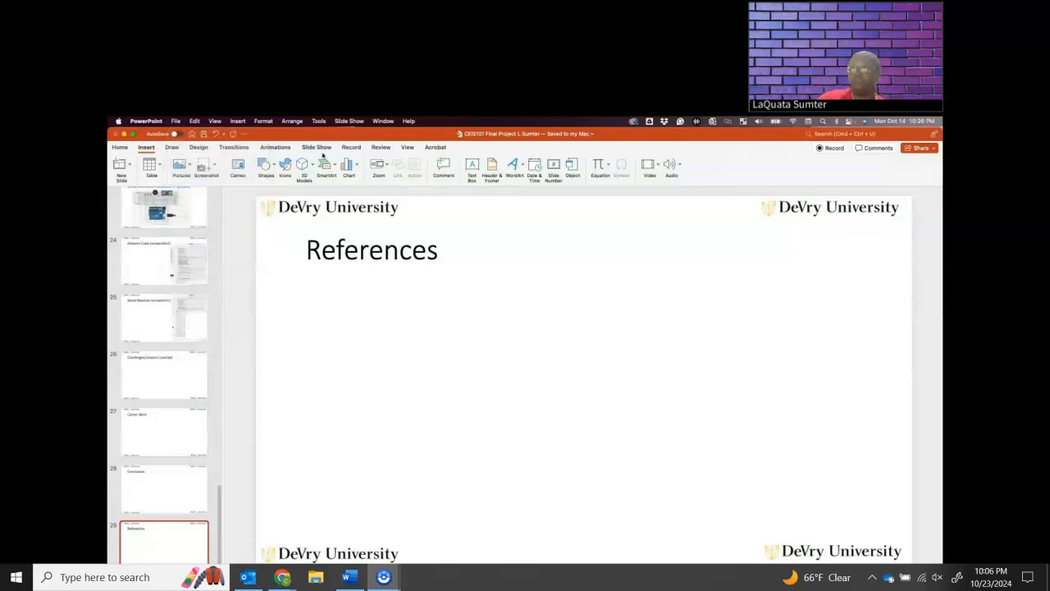
pyautogui.click(123, 134)
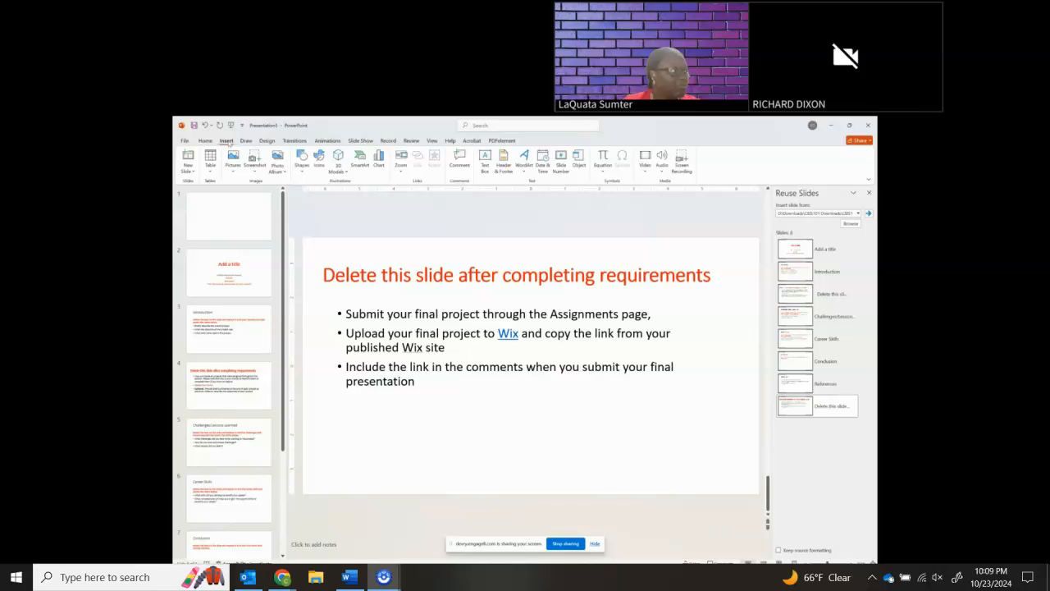
pyautogui.doubleClick(226, 141)
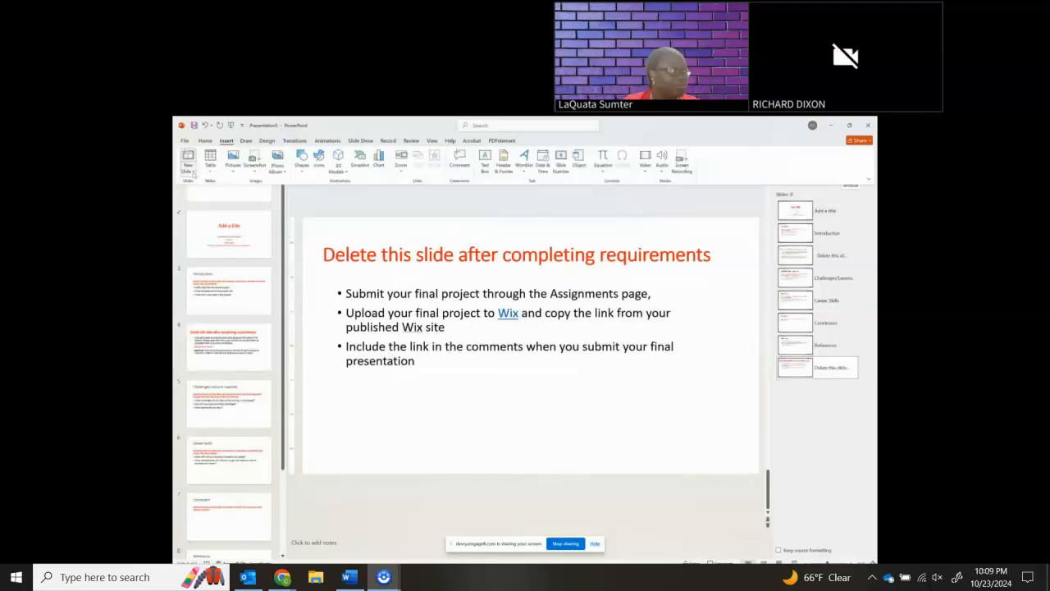
pyautogui.click(187, 167)
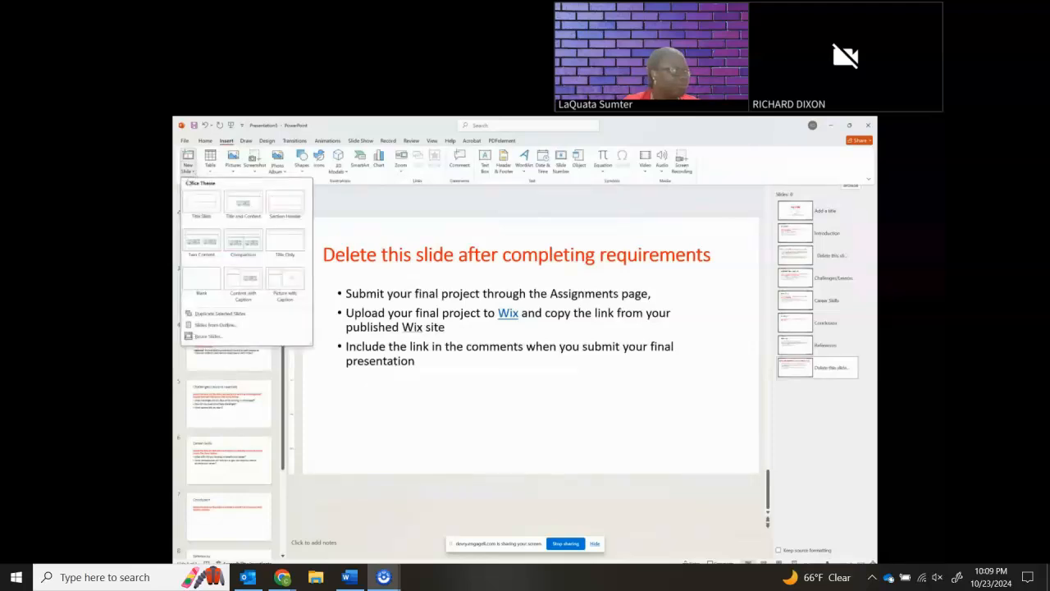
pyautogui.click(212, 336)
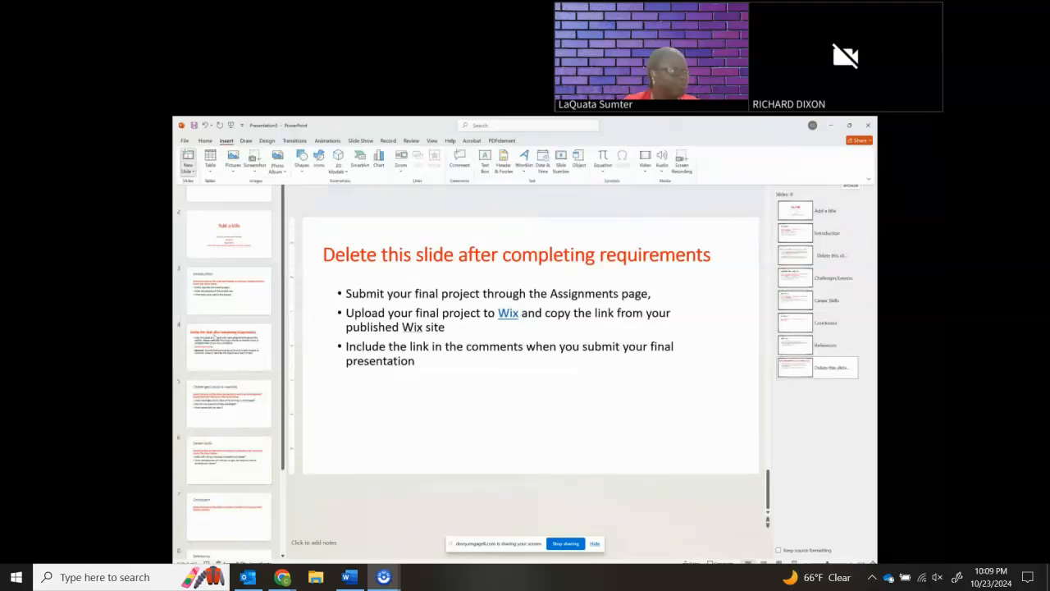
pyautogui.click(185, 141)
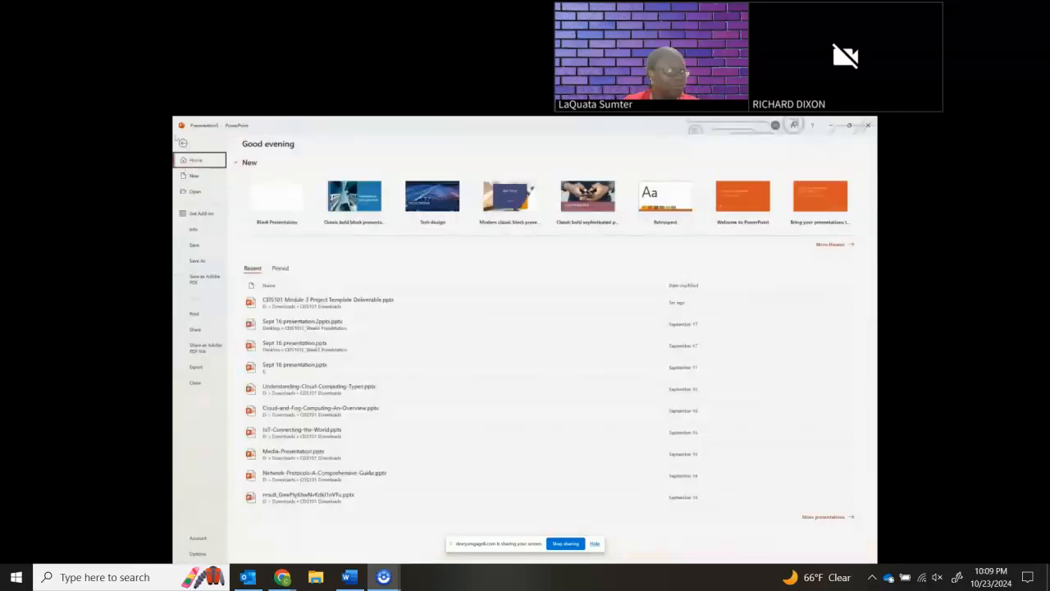
pyautogui.click(183, 144)
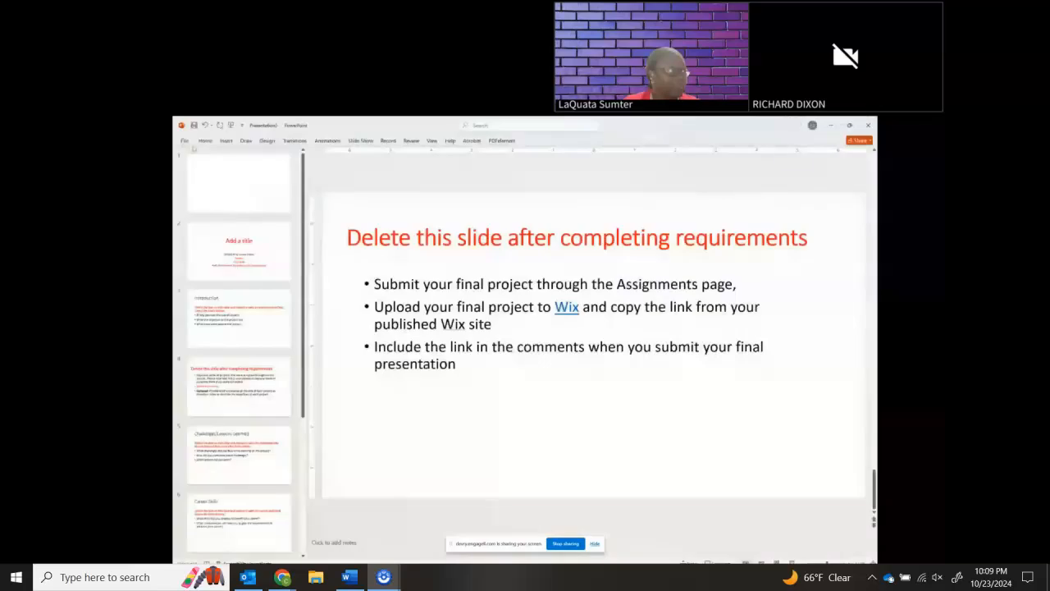
# Start Reuse Slides and try to load "CEIS101 Module 5 Project Template Deliverable.pptx" from the CEIS101 Downloads folder as the source
pyautogui.click(226, 142)
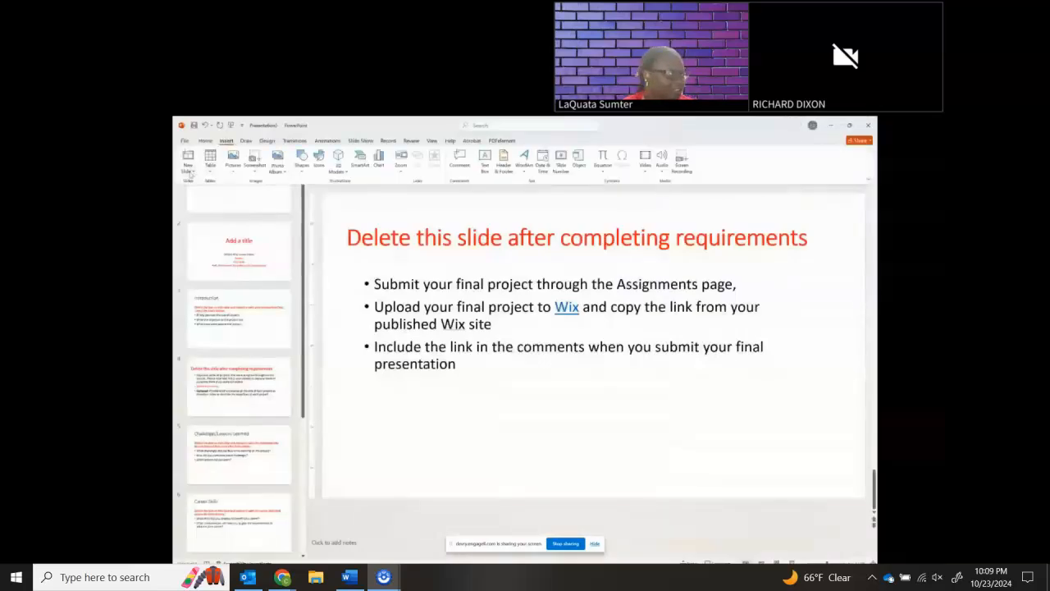
pyautogui.click(189, 171)
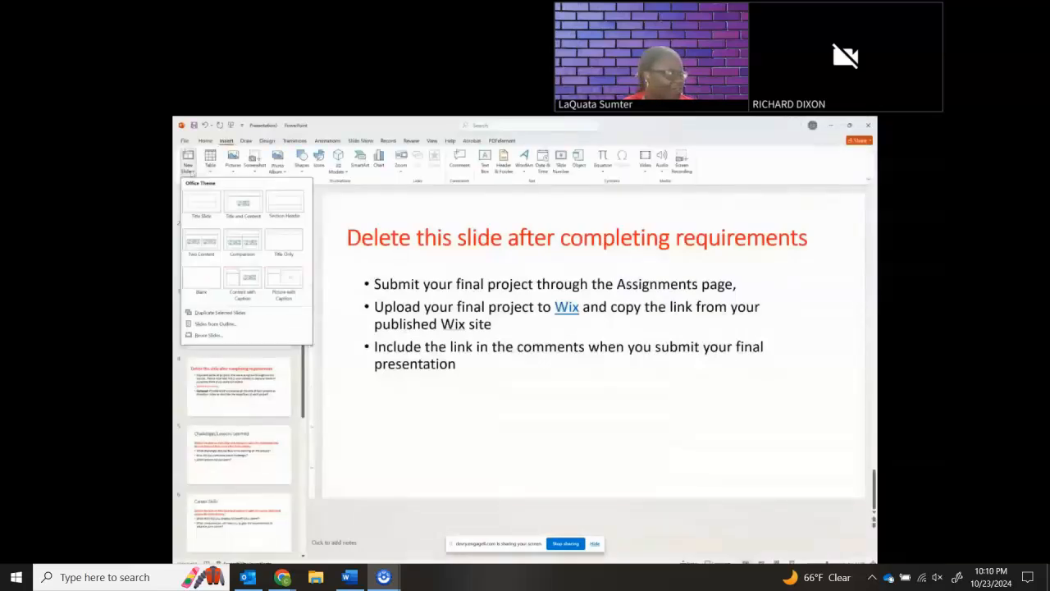
pyautogui.click(202, 335)
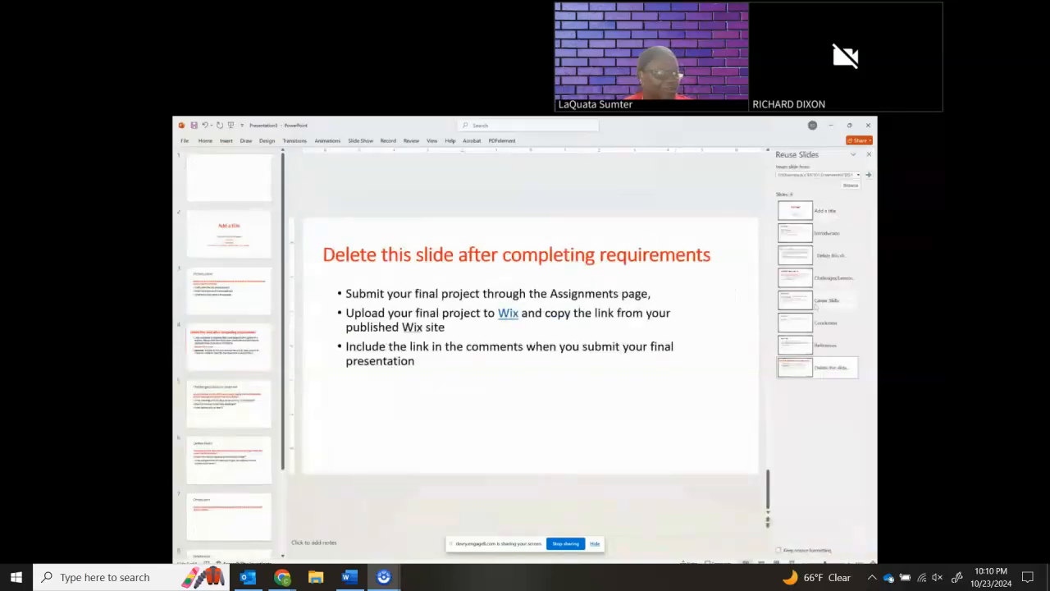
pyautogui.click(850, 186)
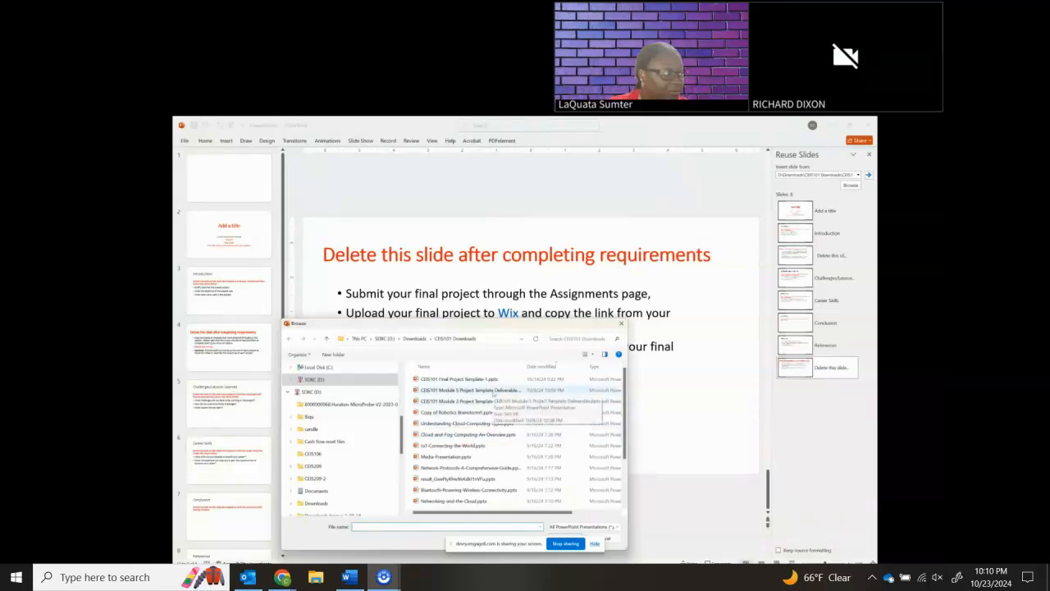
pyautogui.click(495, 393)
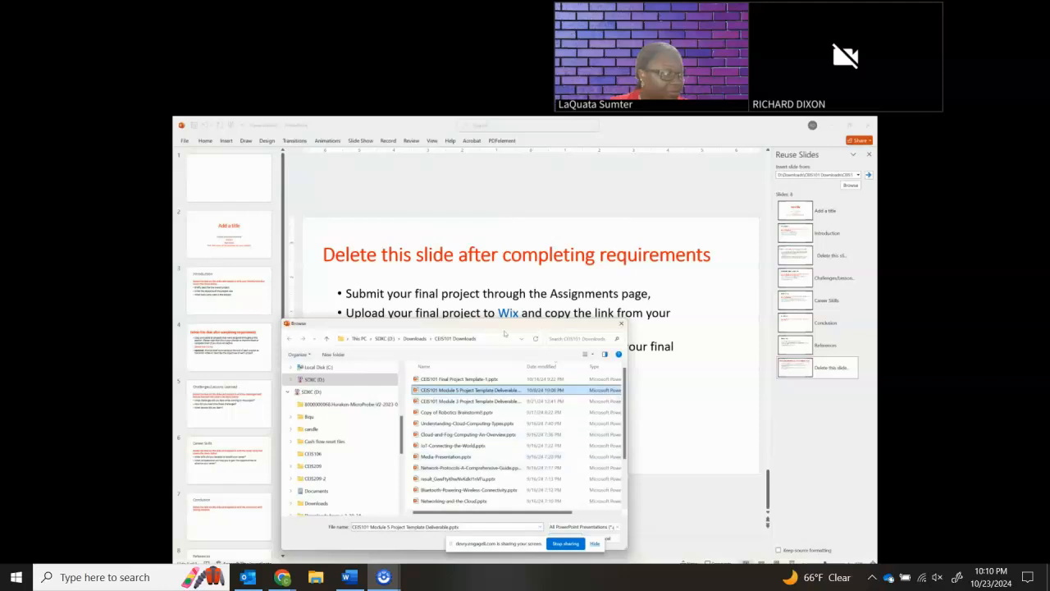
pyautogui.moveTo(506, 330); pyautogui.dragTo(512, 240)
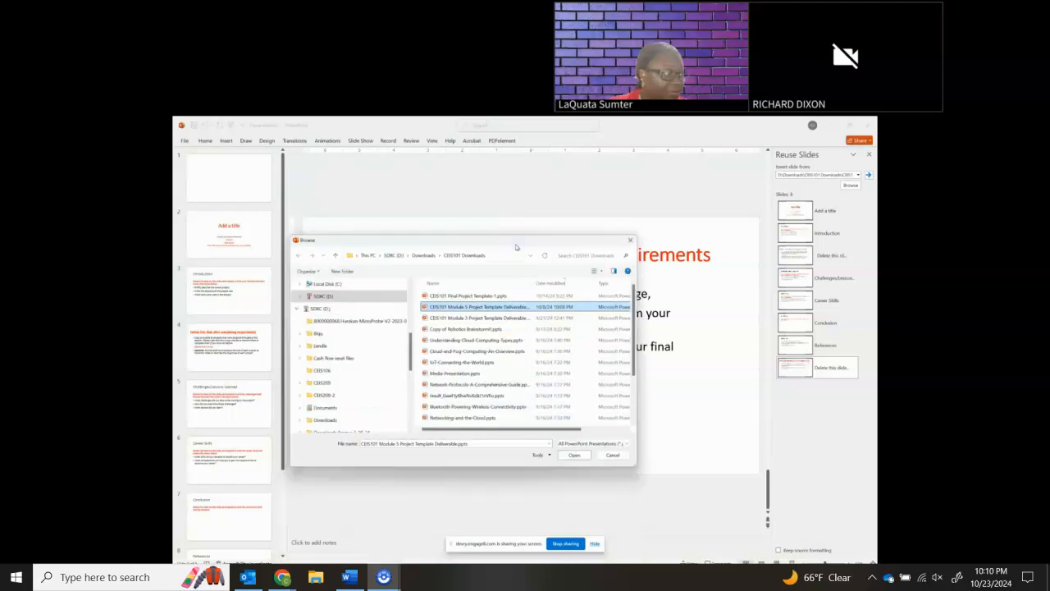
pyautogui.click(580, 453)
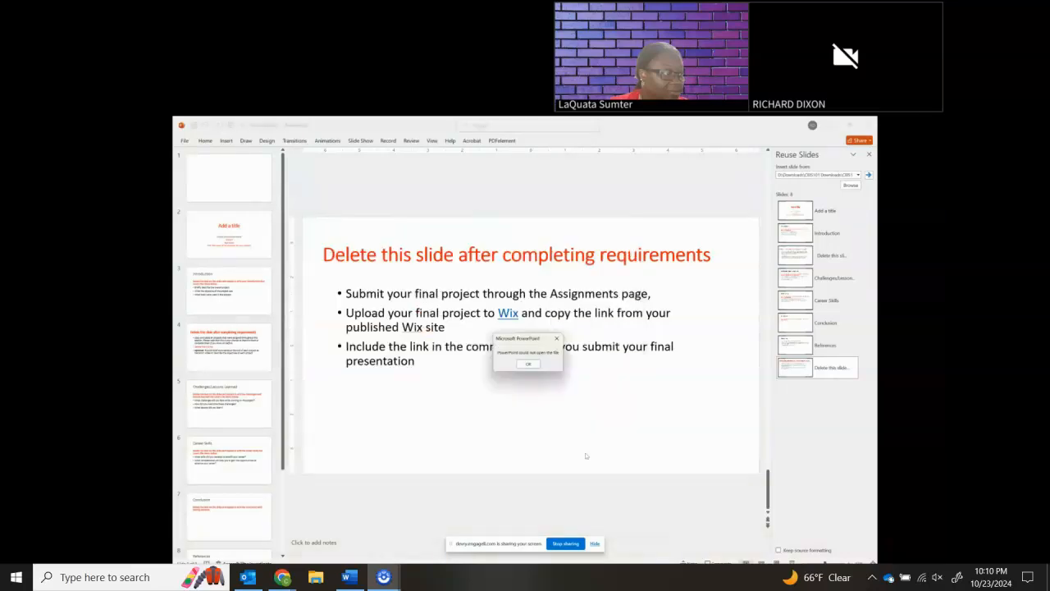
pyautogui.click(528, 363)
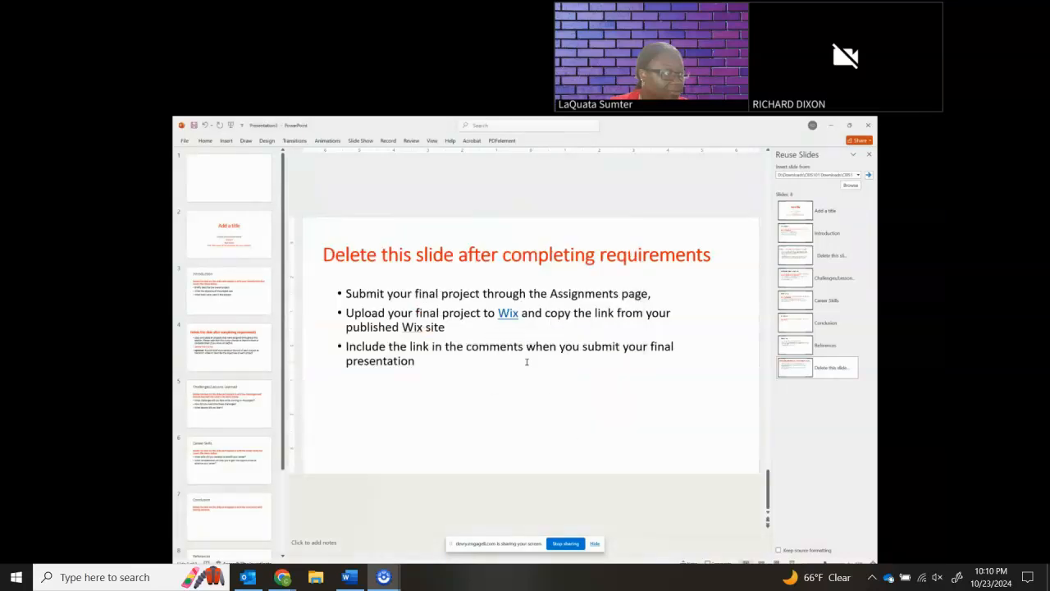
# Load "CEIS101 Module 3 Project Template Deliverable.pptx" as the reuse source and select slide 4 with the copy-and-paste project instructions
pyautogui.click(849, 186)
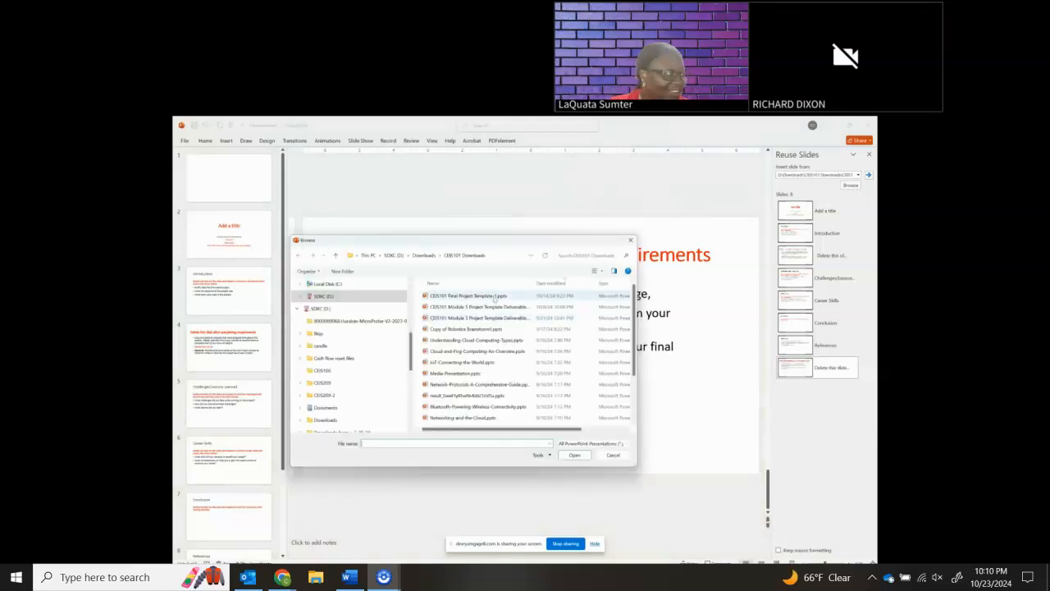
pyautogui.click(491, 322)
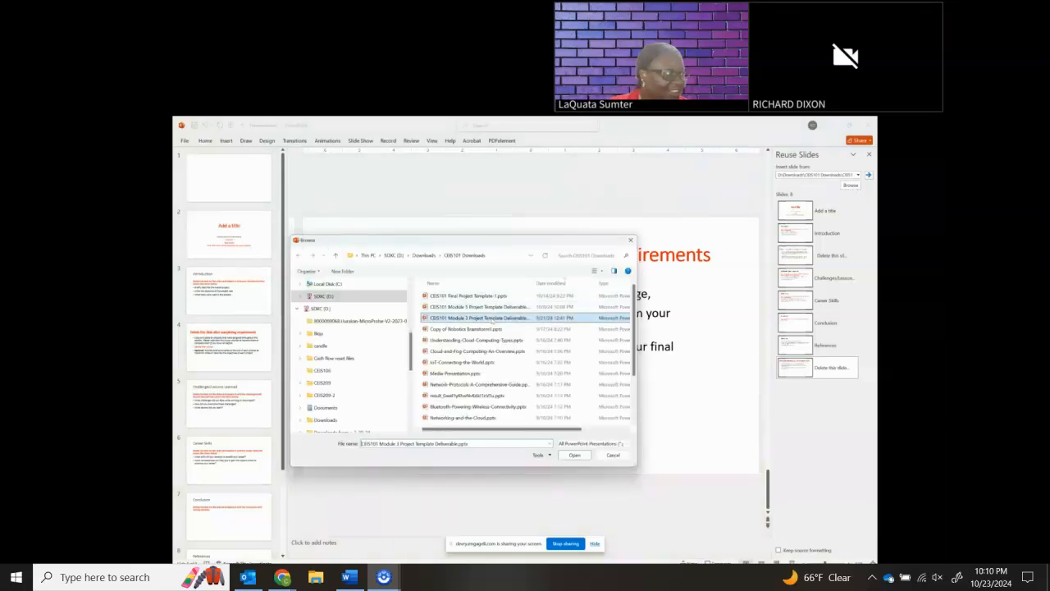
pyautogui.click(575, 455)
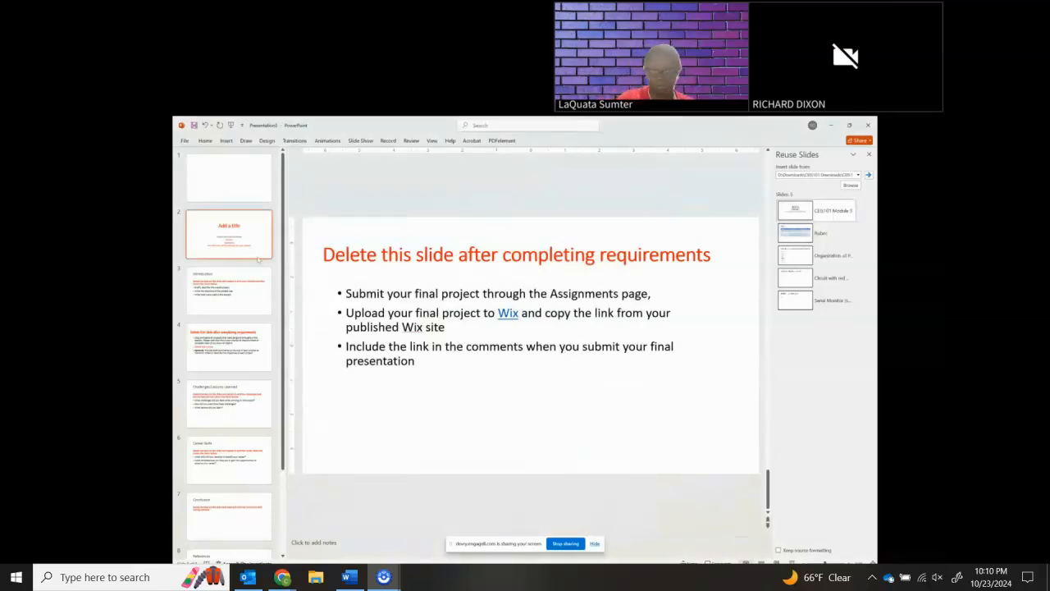
pyautogui.click(236, 297)
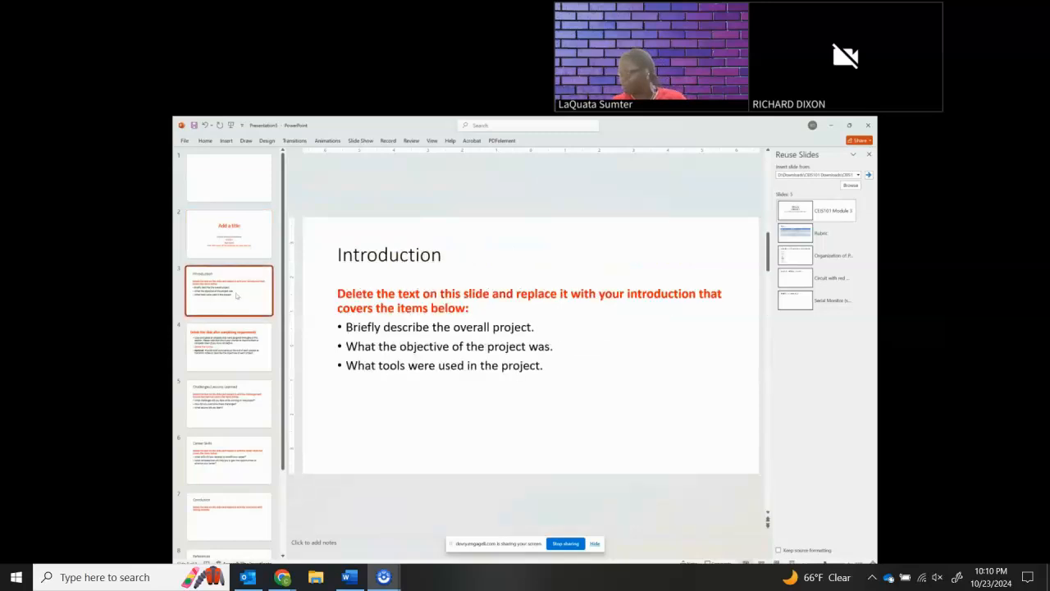
pyautogui.click(230, 337)
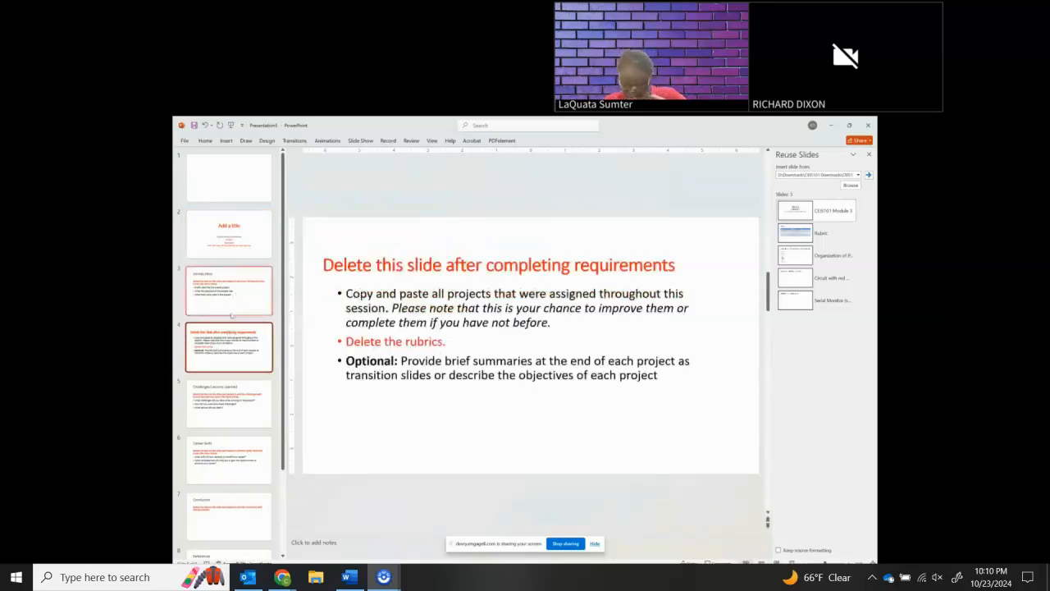